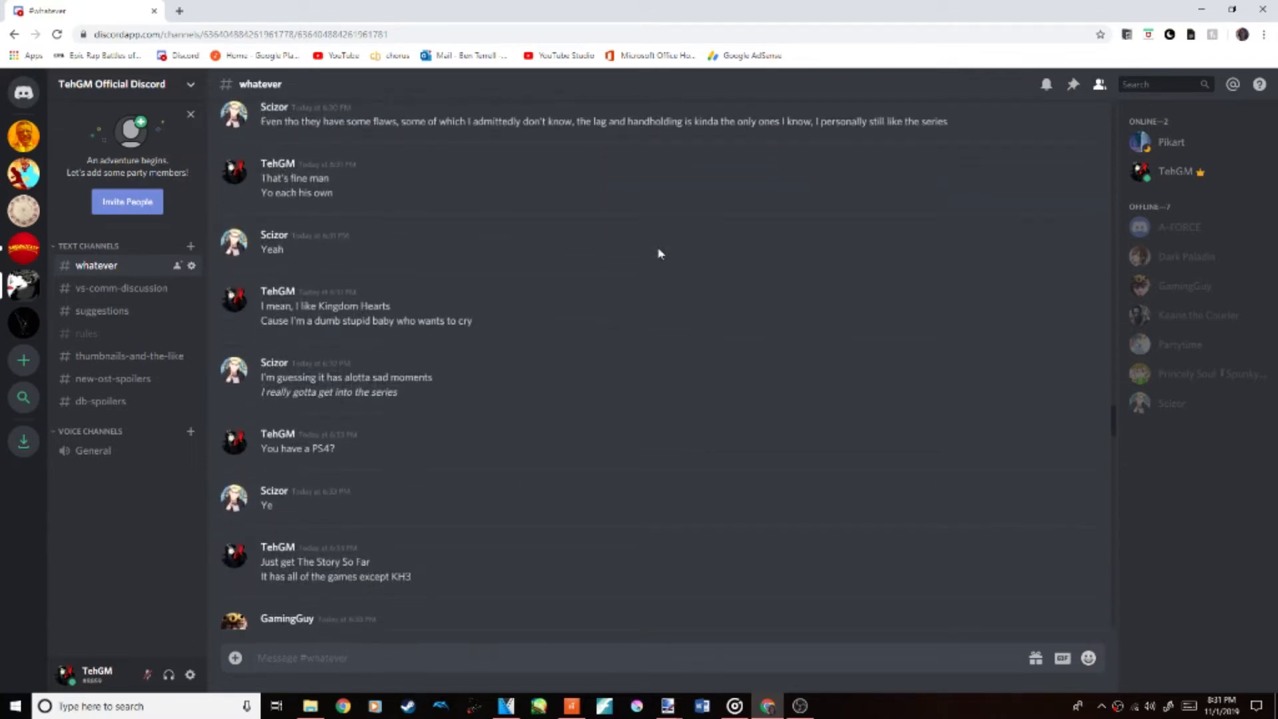
scroll(693, 260, "down", 1)
scroll(846, 289, "down", 3)
scroll(945, 322, "down", 1)
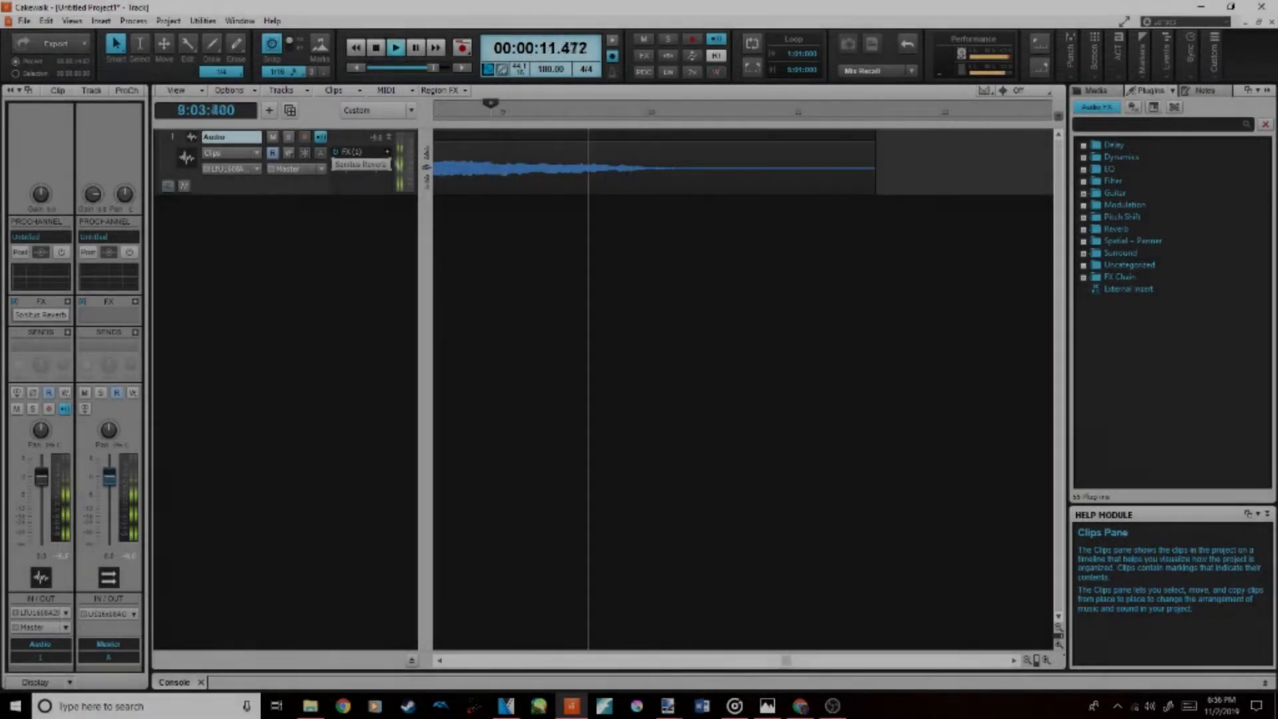
Step: Switch to Cakewalk, stop playback and add an FX chain with TH3 and Sonitus Equalizer to the Audio track
key("space")
left_click(387, 153)
left_click(452, 209)
double_click(631, 386)
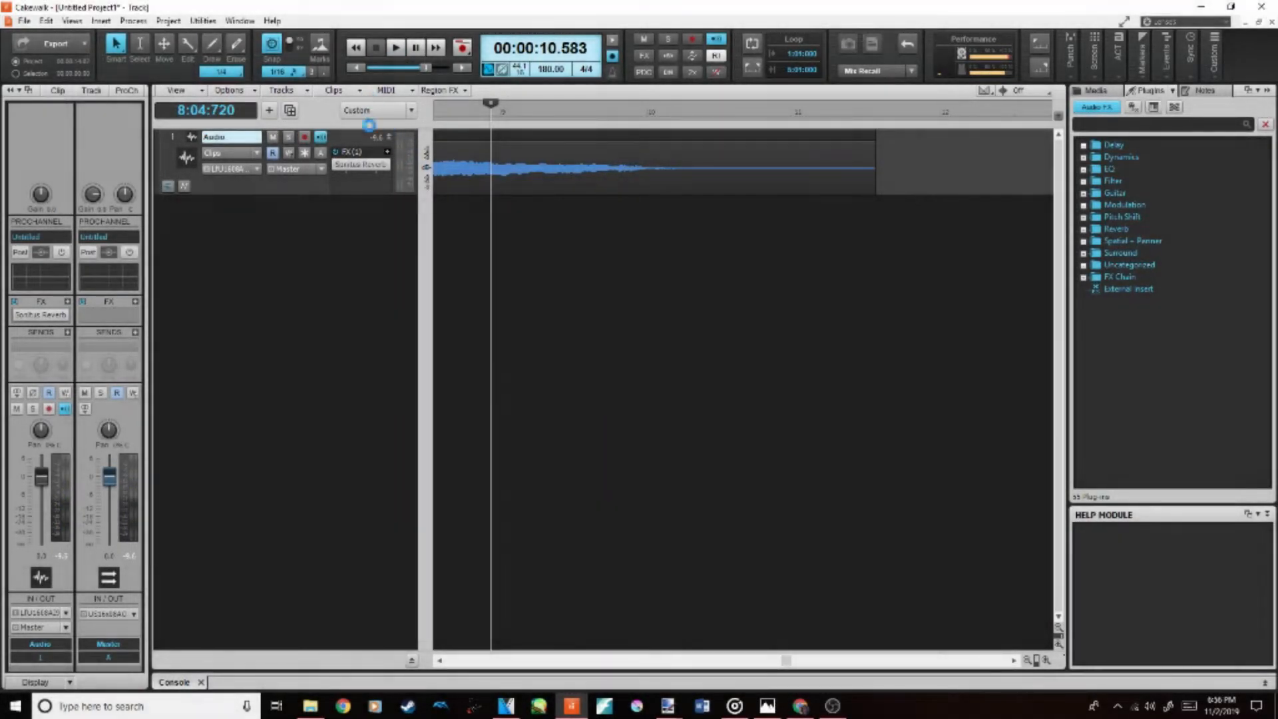
left_click(394, 8)
Step: Play the recording from the start and inspect the Sonitus Equalizer settings inside the Audio track's FX chain
key("space")
left_click(358, 68)
double_click(361, 180)
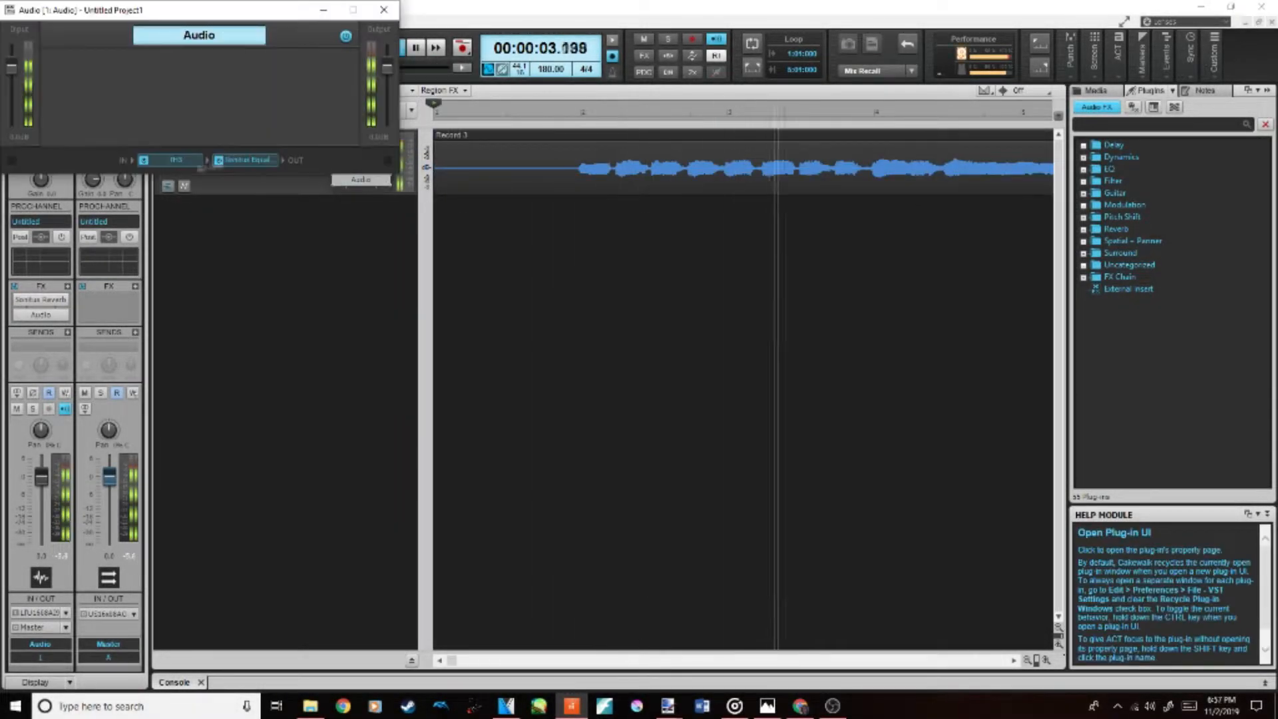
double_click(181, 161)
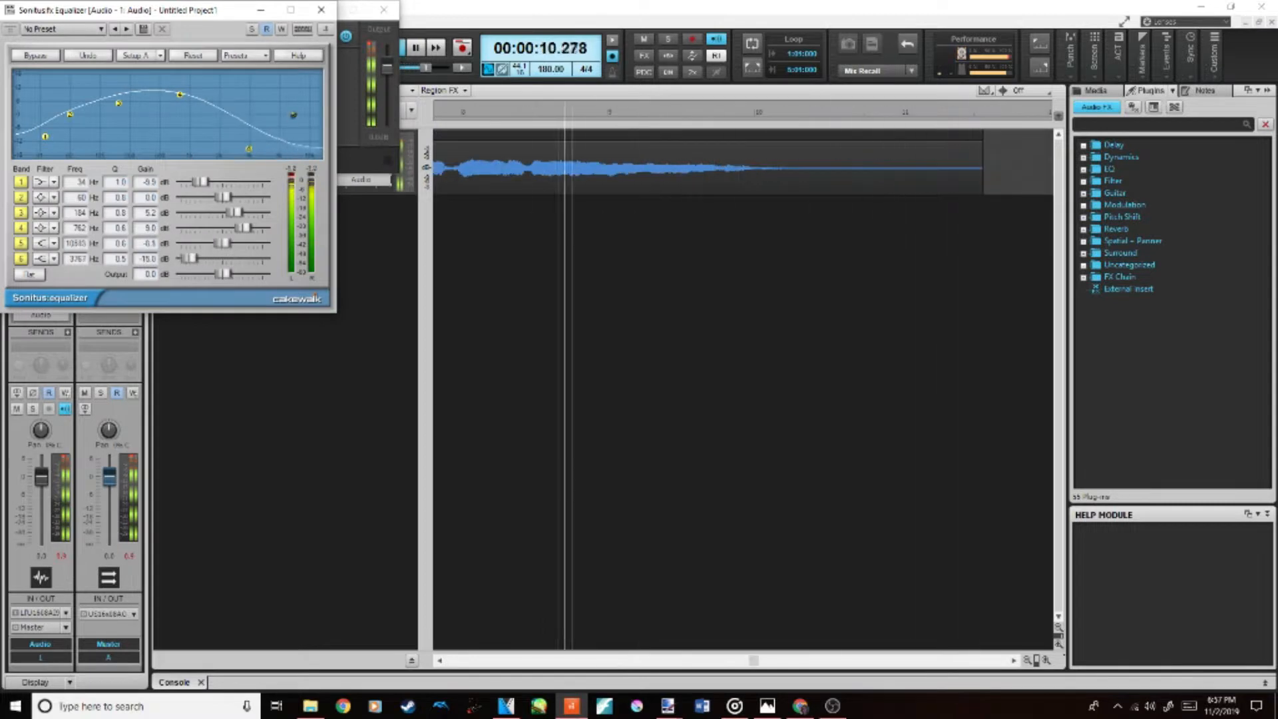
key("w")
left_click(317, 11)
Step: Bypass the Sonitus Equalizer in the Audio track's FX chain and stop playback with the play position at measure 10
left_click(218, 162)
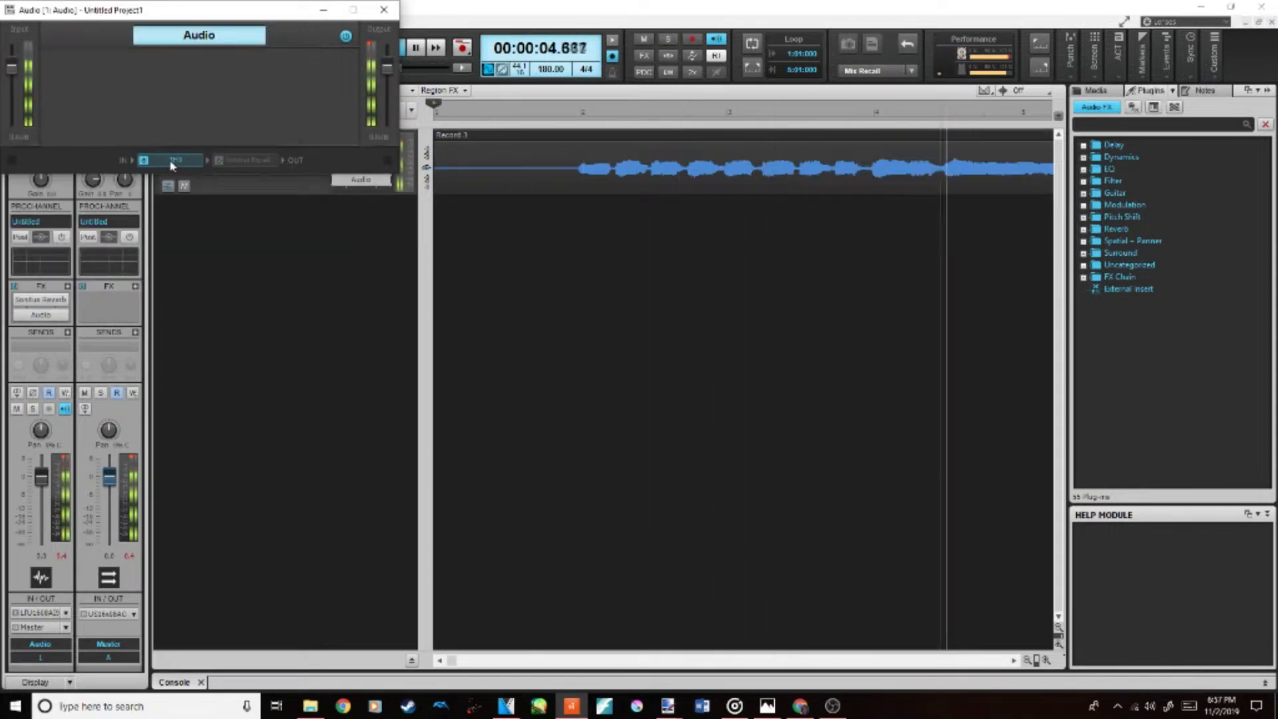
left_click(383, 9)
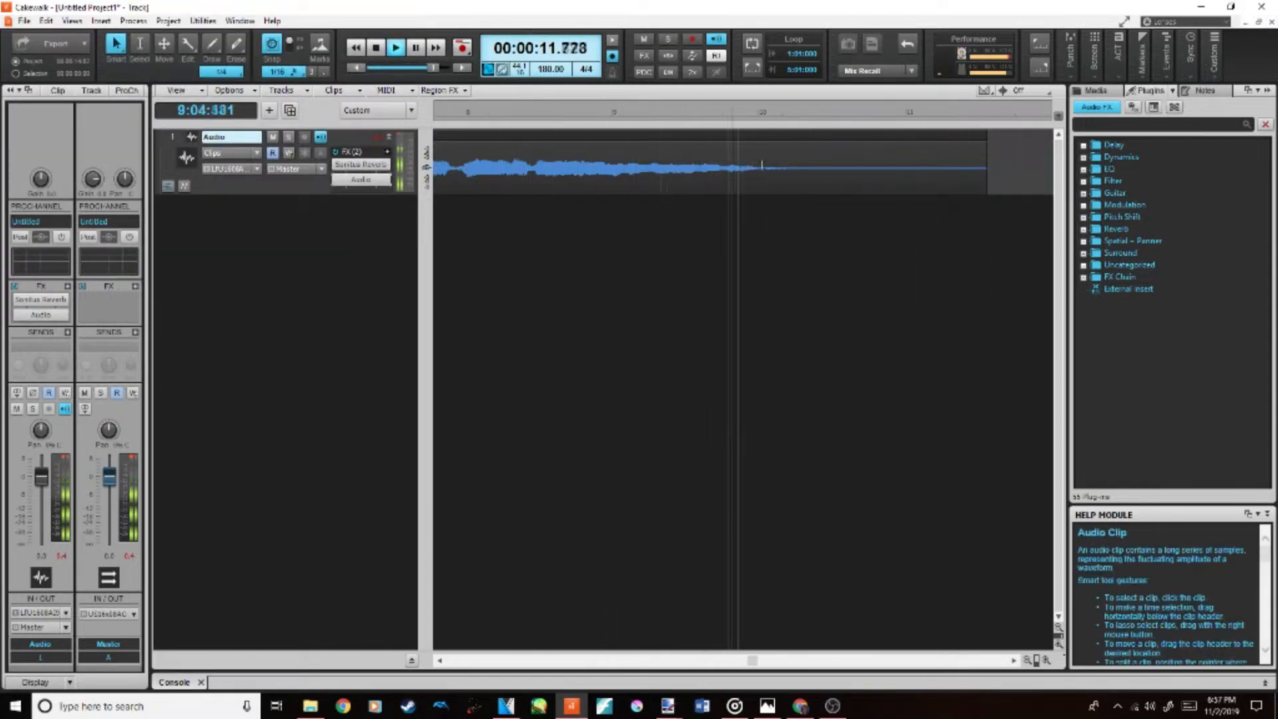
left_click(762, 165)
key("space")
Step: Insert a Cakewalk TTS-1 instrument track and open it in the Piano Roll view
right_click(247, 250)
left_click(309, 302)
left_click(431, 202)
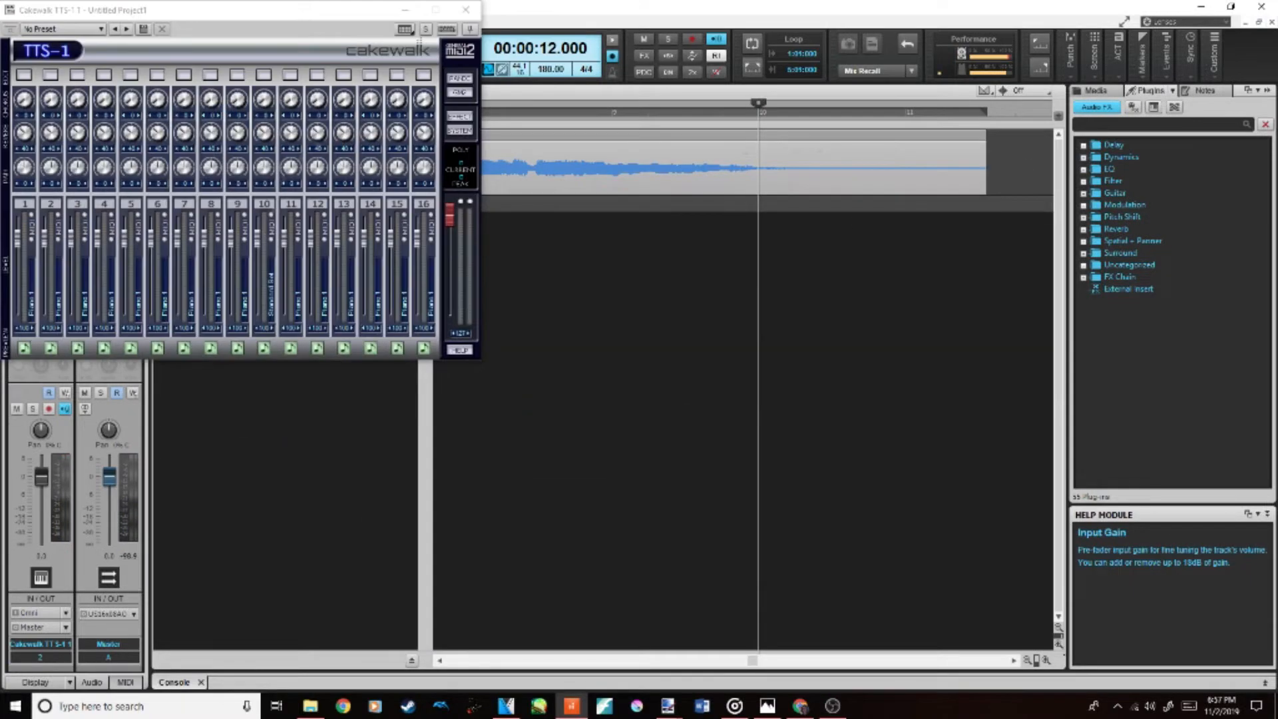
right_click(690, 206)
mouse_move(728, 228)
left_click(885, 229)
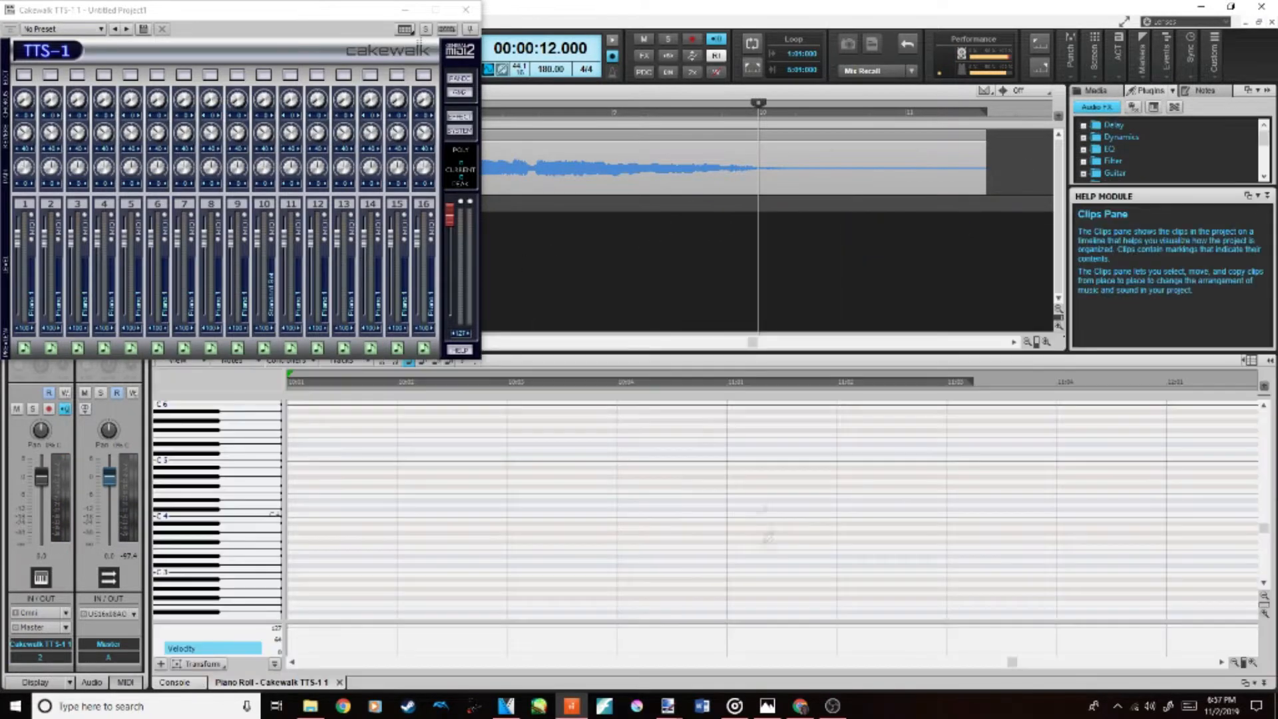
Step: Draw a short sequence of MIDI notes in the TTS-1 piano roll, starting at measure 11
left_click(756, 500)
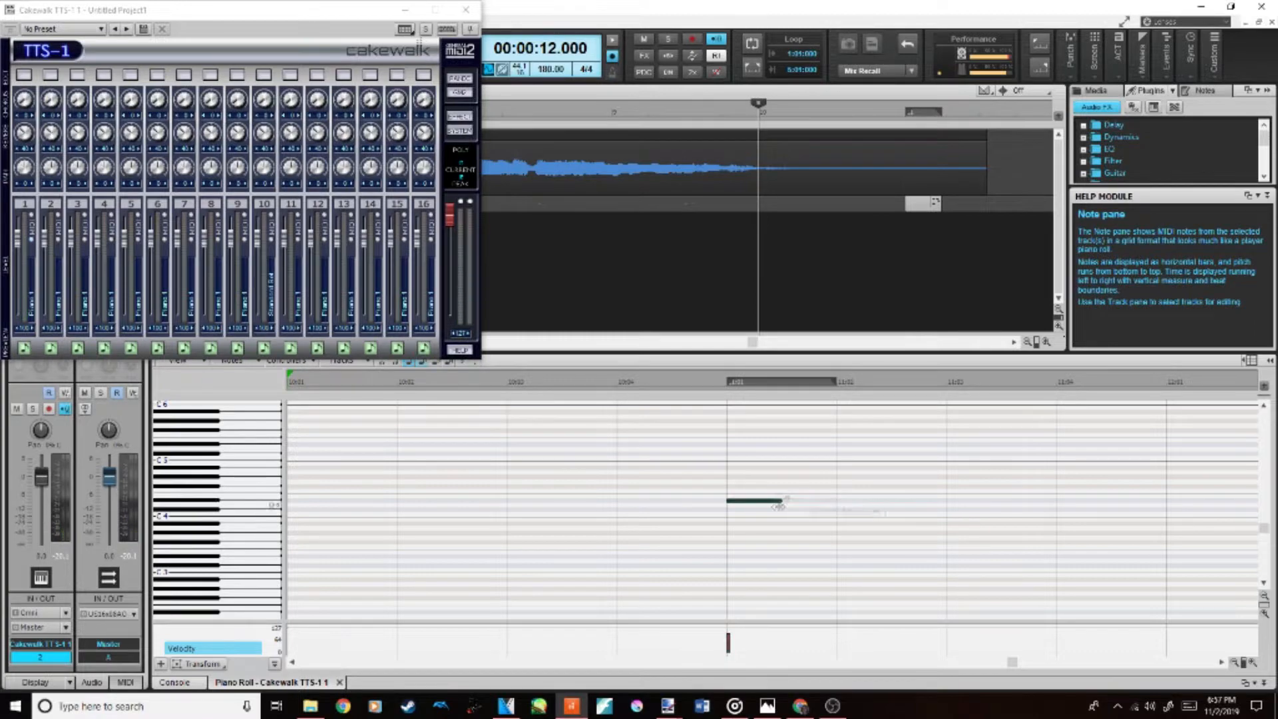
left_click_drag(778, 507, 756, 492)
left_click(792, 505)
left_click_drag(803, 505, 802, 501)
left_click(895, 504)
left_click(1005, 499)
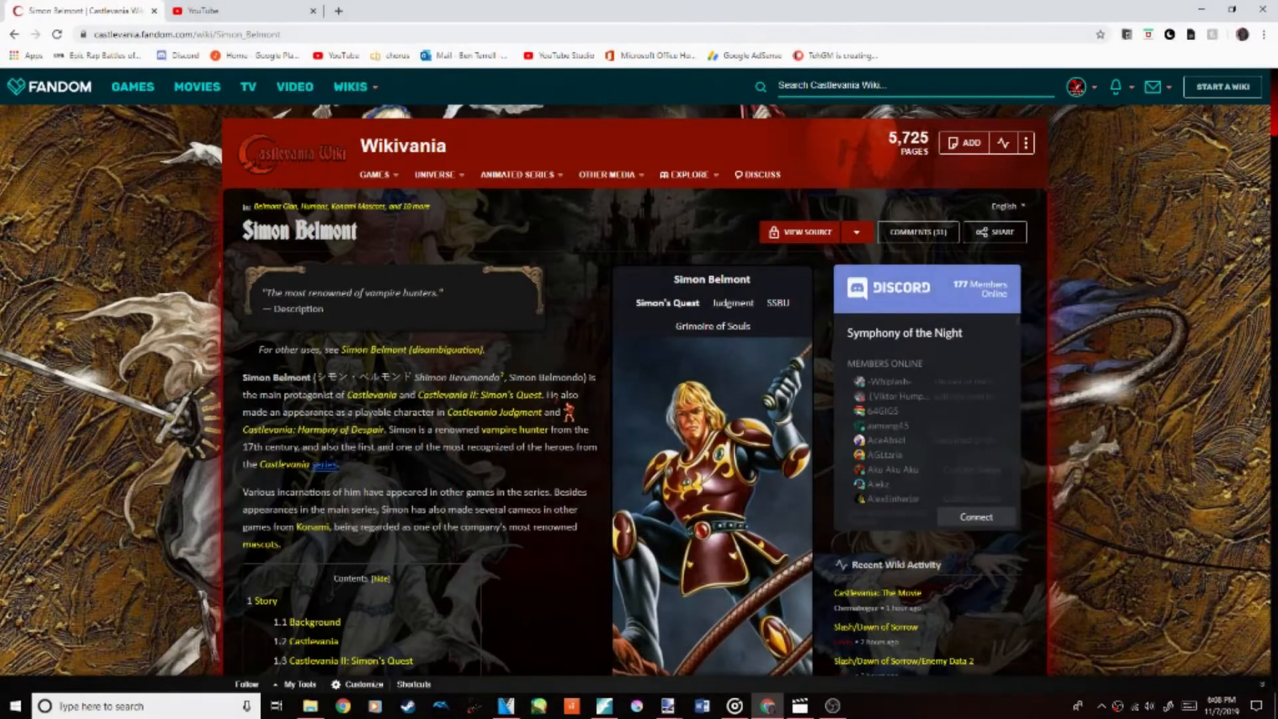
Step: Switch to YouTube in the browser, search for "castlevania music smash" and play the Aquarius (Castlevania III) remix
left_click(226, 10)
left_click(581, 91)
type("castlevania music smash")
key("Return")
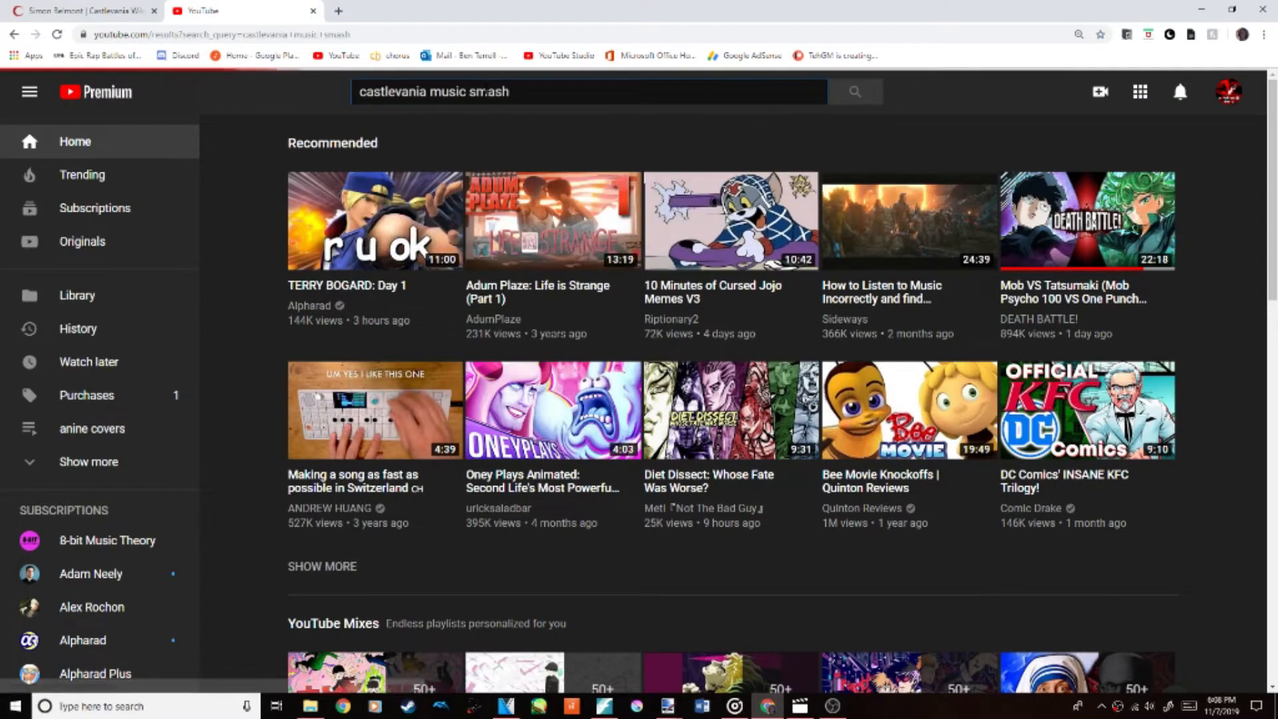
left_click(581, 185)
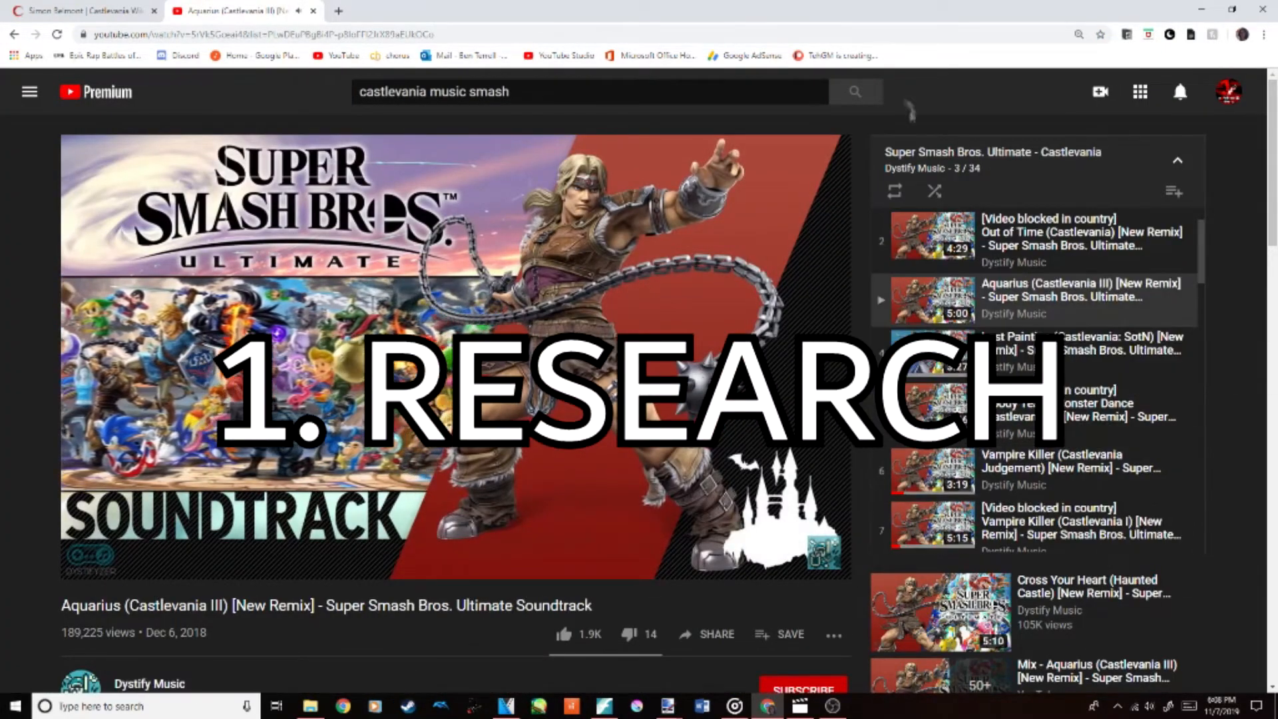
Step: Open "All Castlevania Tracks in Super Smash Bros Ultimate Soundtrack" and jump to Bloody Tears / Monster Dance at 16:14 from its tracklist
key("alt+Left")
left_click(548, 311)
scroll(200, 533, "down", 3)
left_click(157, 584)
scroll(157, 506, "down", 6)
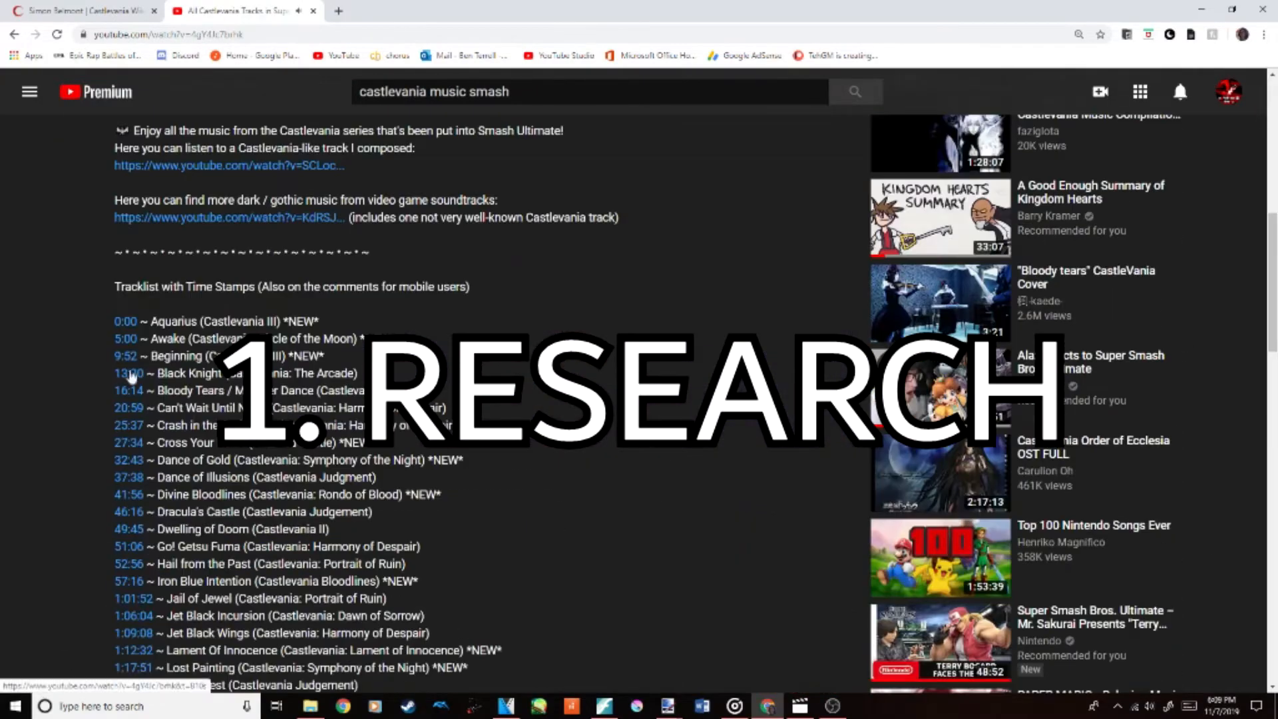
left_click(130, 387)
Step: Examine the Simon Belmont wiki article, covering his profile, story, appearance, sub-weapons and other game appearances
left_click(83, 11)
scroll(408, 365, "down", 3)
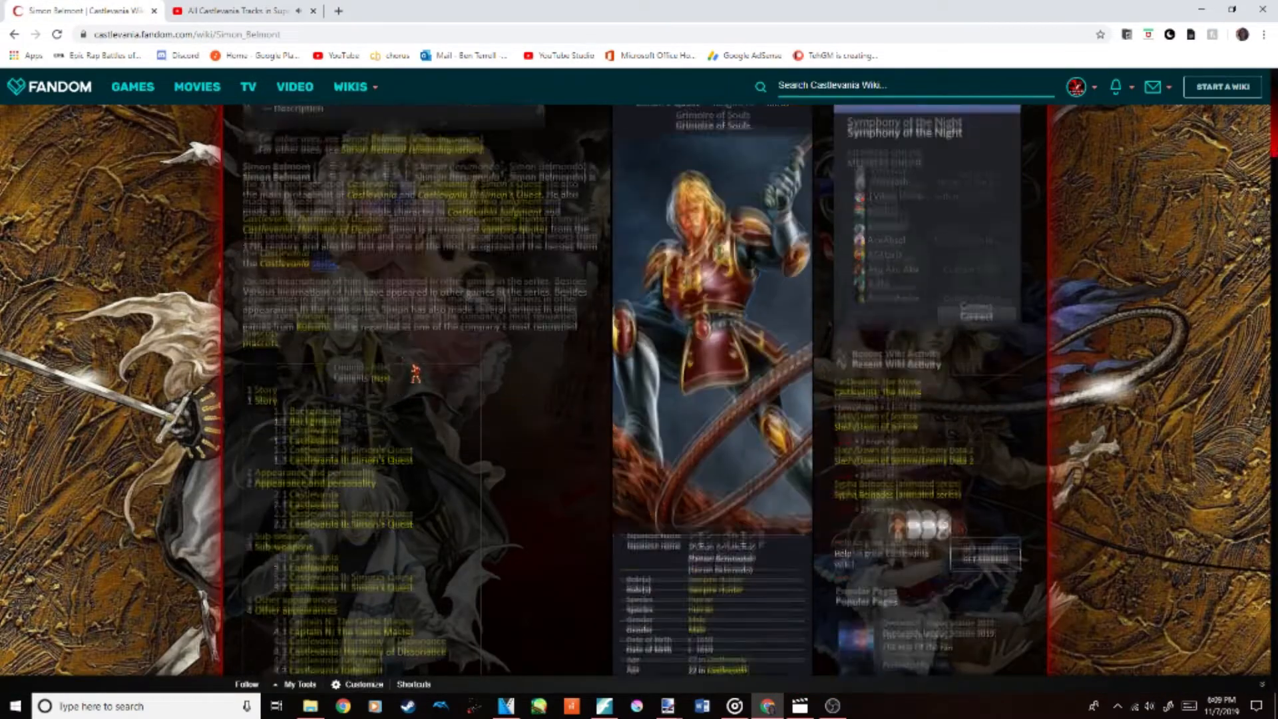
scroll(541, 340, "down", 2)
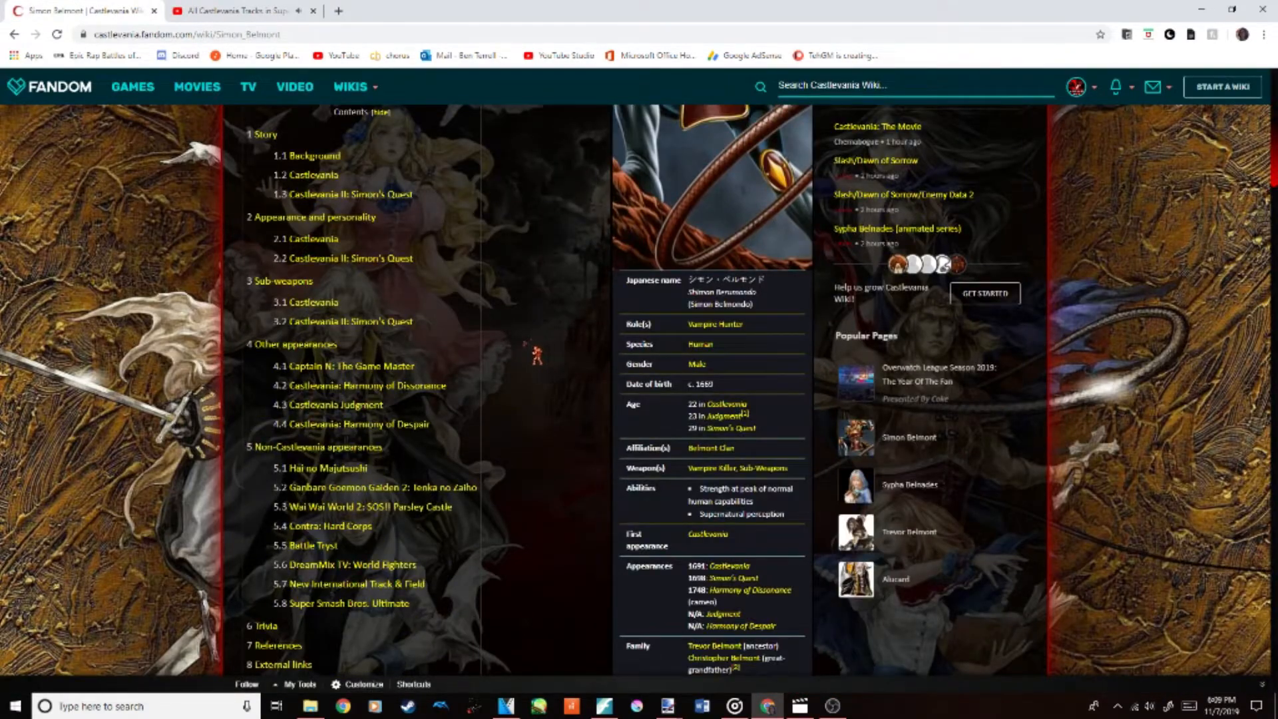
scroll(547, 346, "down", 5)
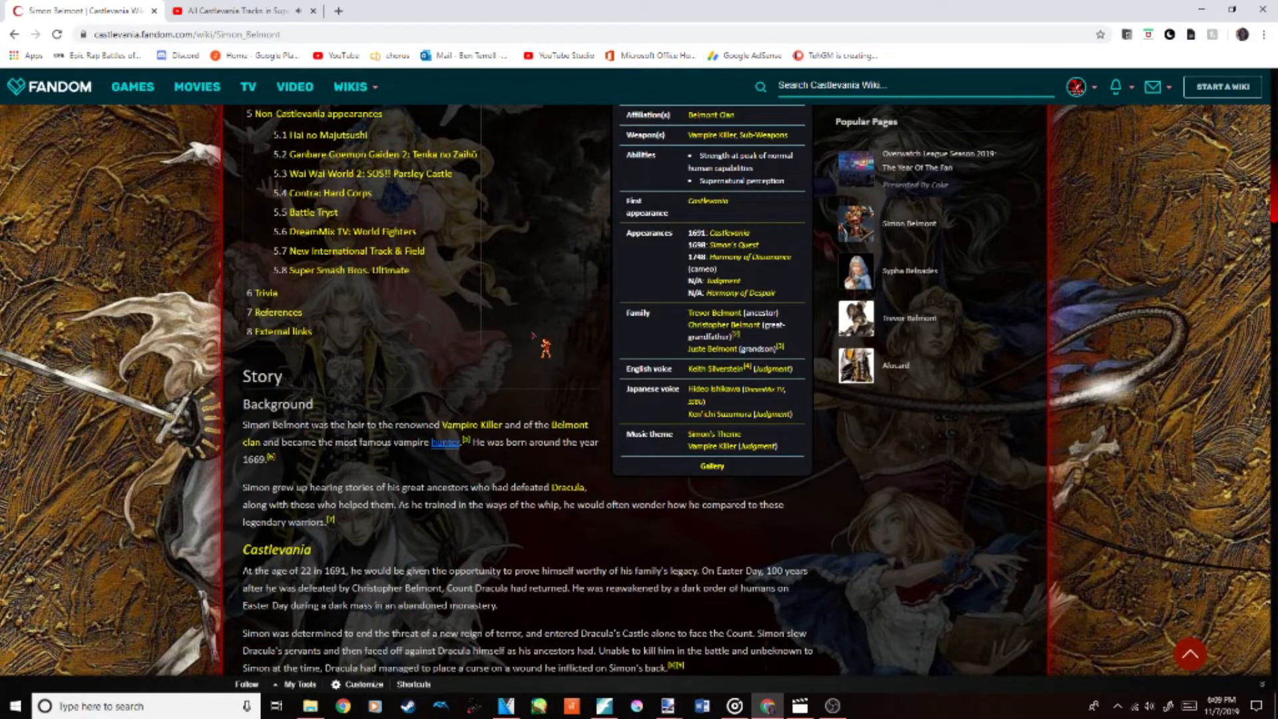
scroll(537, 361, "down", 2)
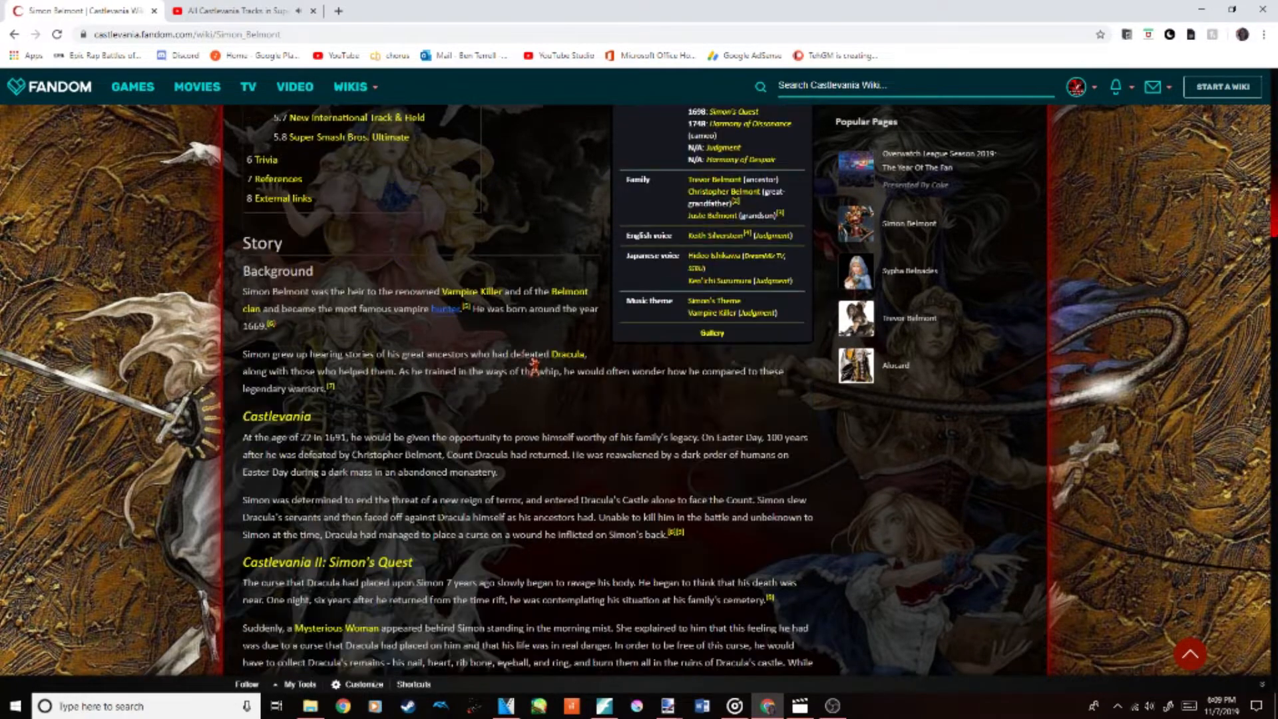
left_click(597, 368)
scroll(560, 367, "down", 2)
scroll(560, 365, "down", 10)
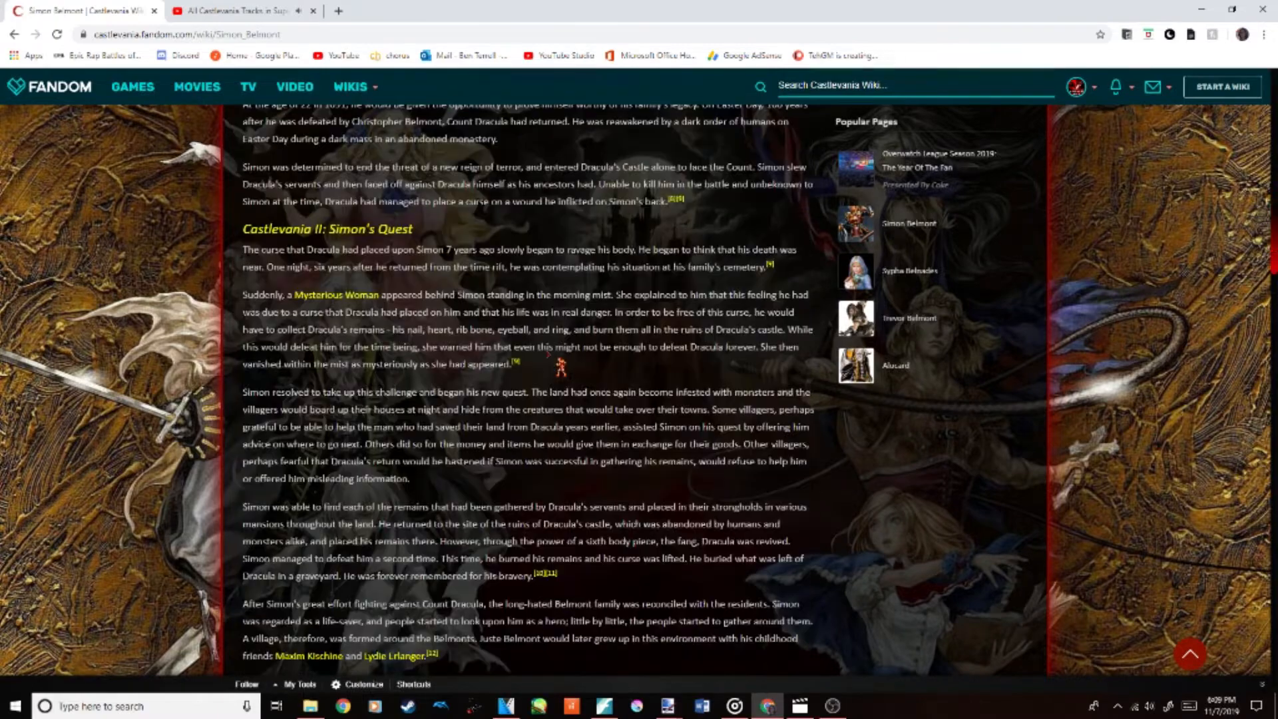
scroll(560, 364, "down", 14)
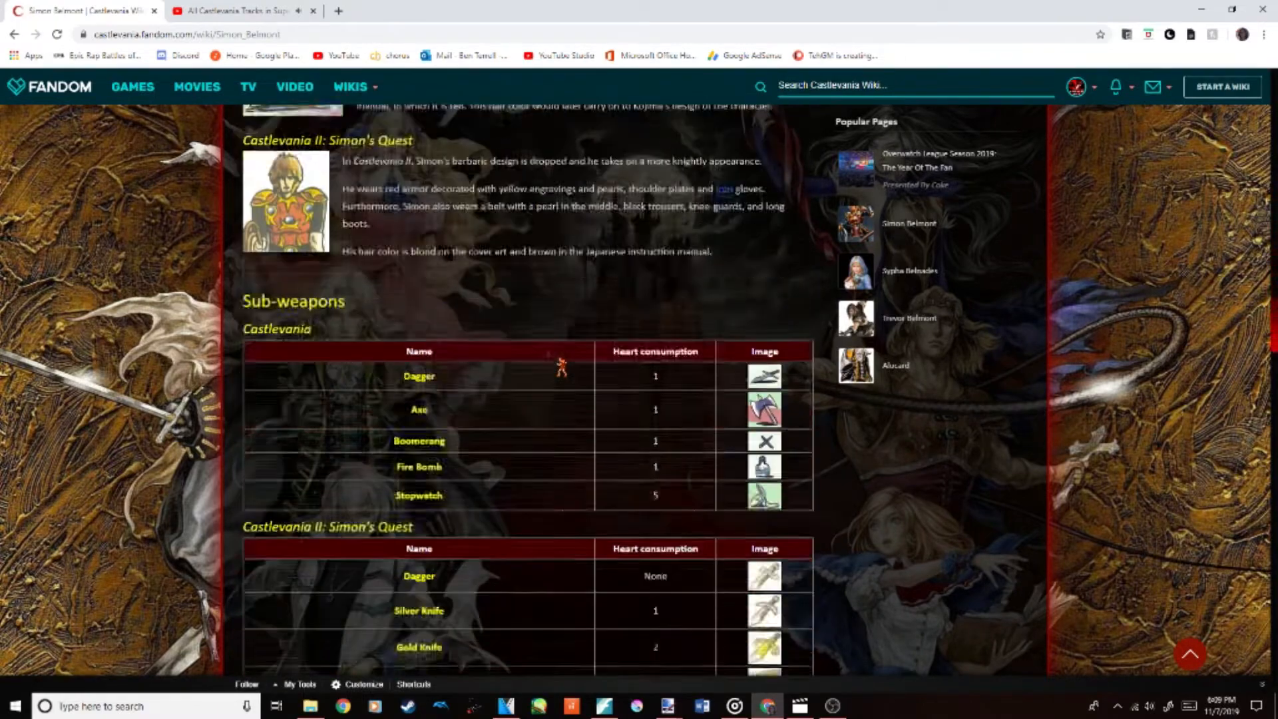
scroll(590, 348, "down", 10)
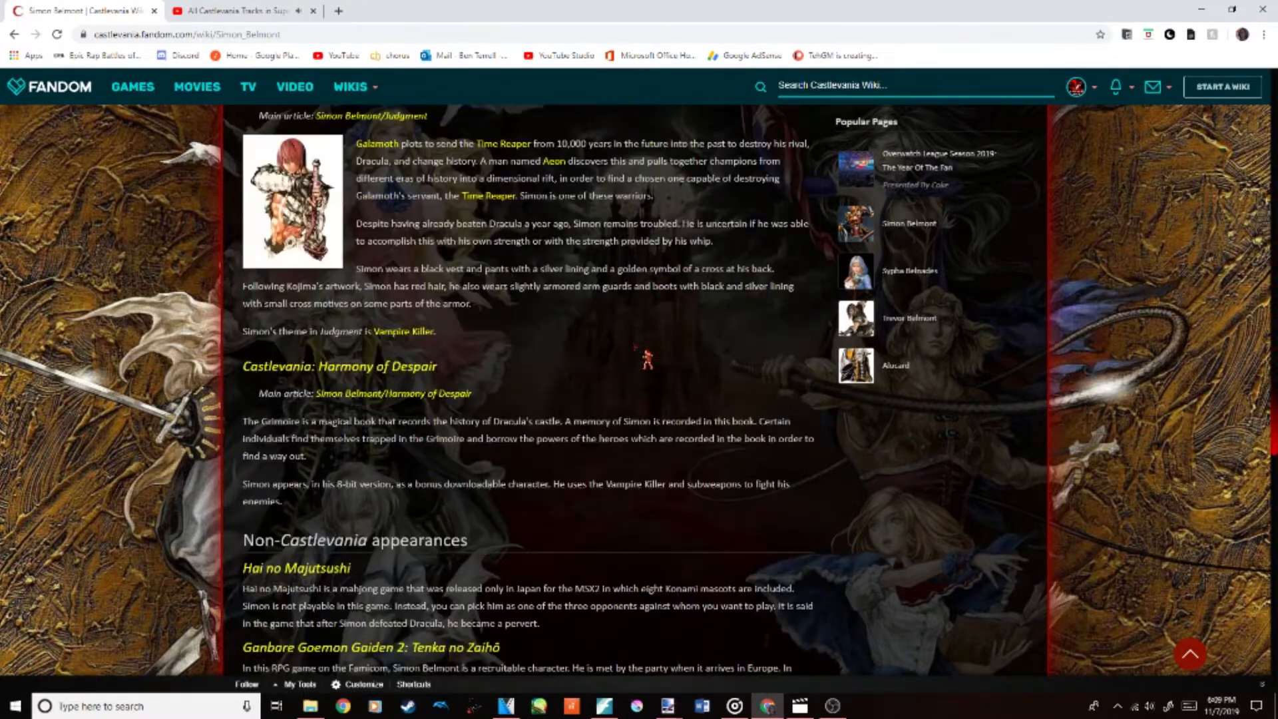
scroll(698, 373, "down", 10)
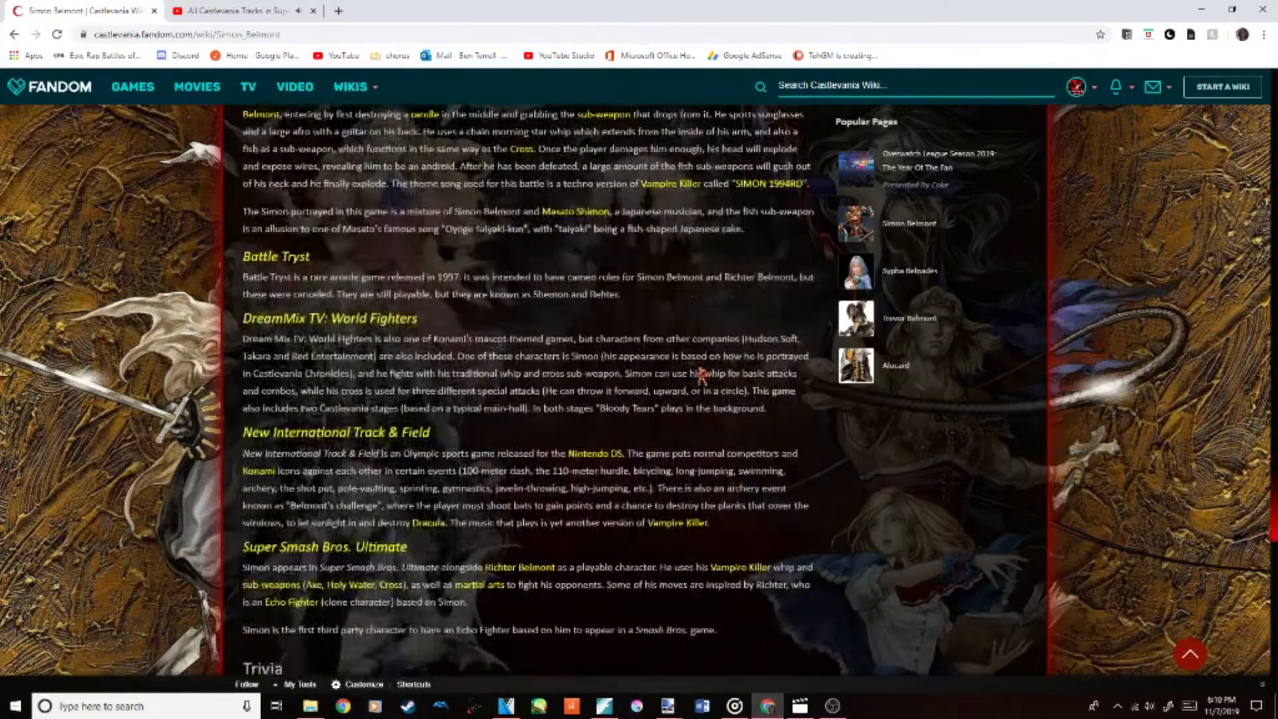
scroll(698, 378, "down", 6)
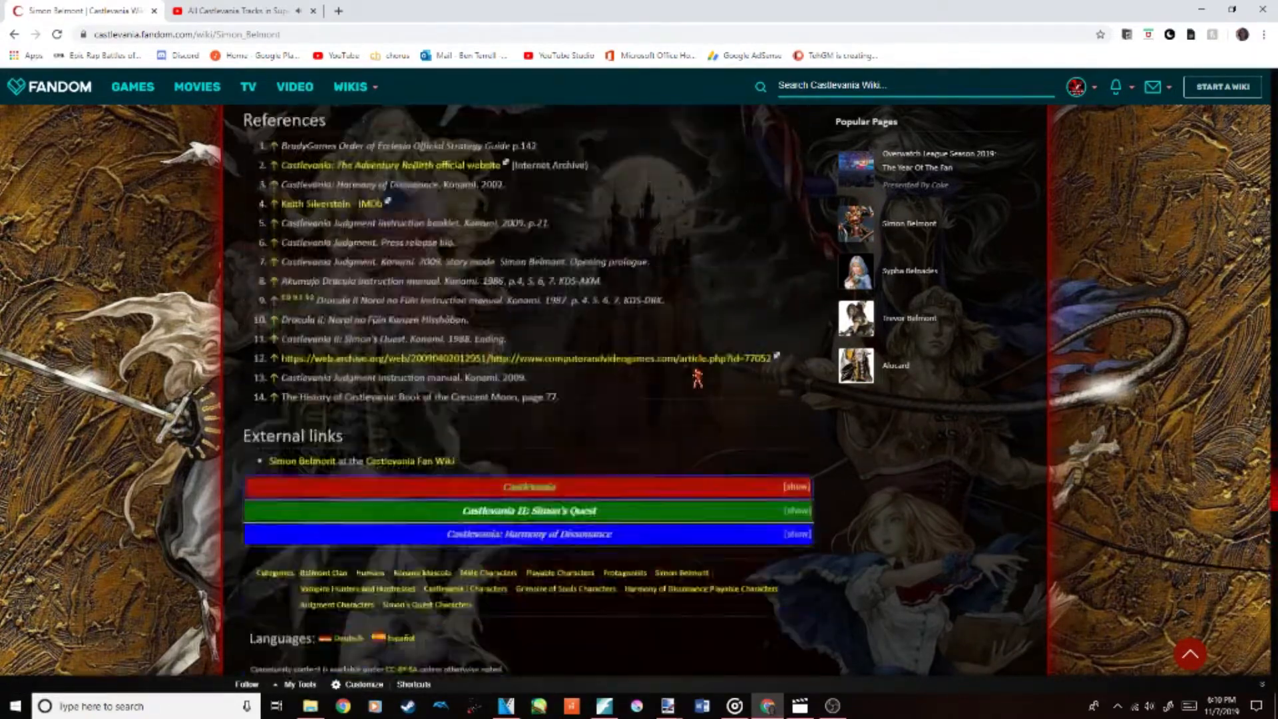
scroll(682, 428, "up", 6)
scroll(597, 356, "up", 5)
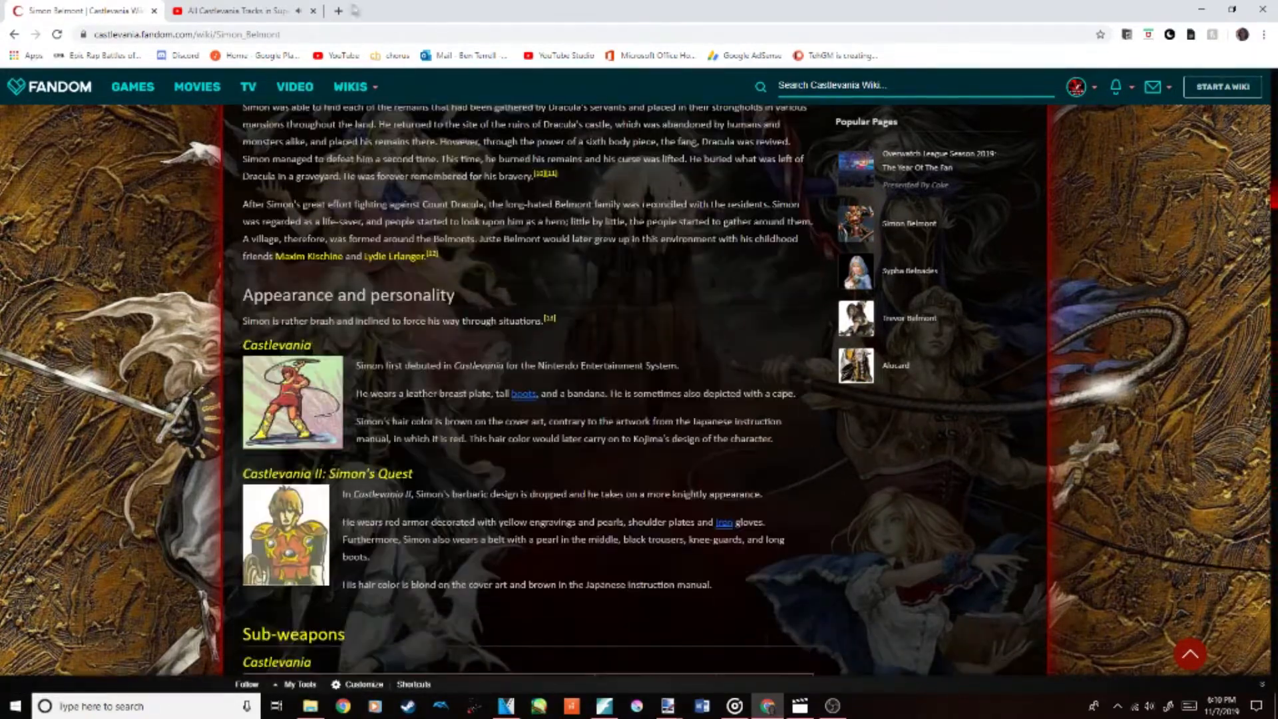
Step: Search the web for "jonathan joestar" in a new browser tab and open his JoJo's Bizarre Encyclopedia article
left_click(338, 11)
type("jonathan joestar")
key("Return")
left_click(220, 191)
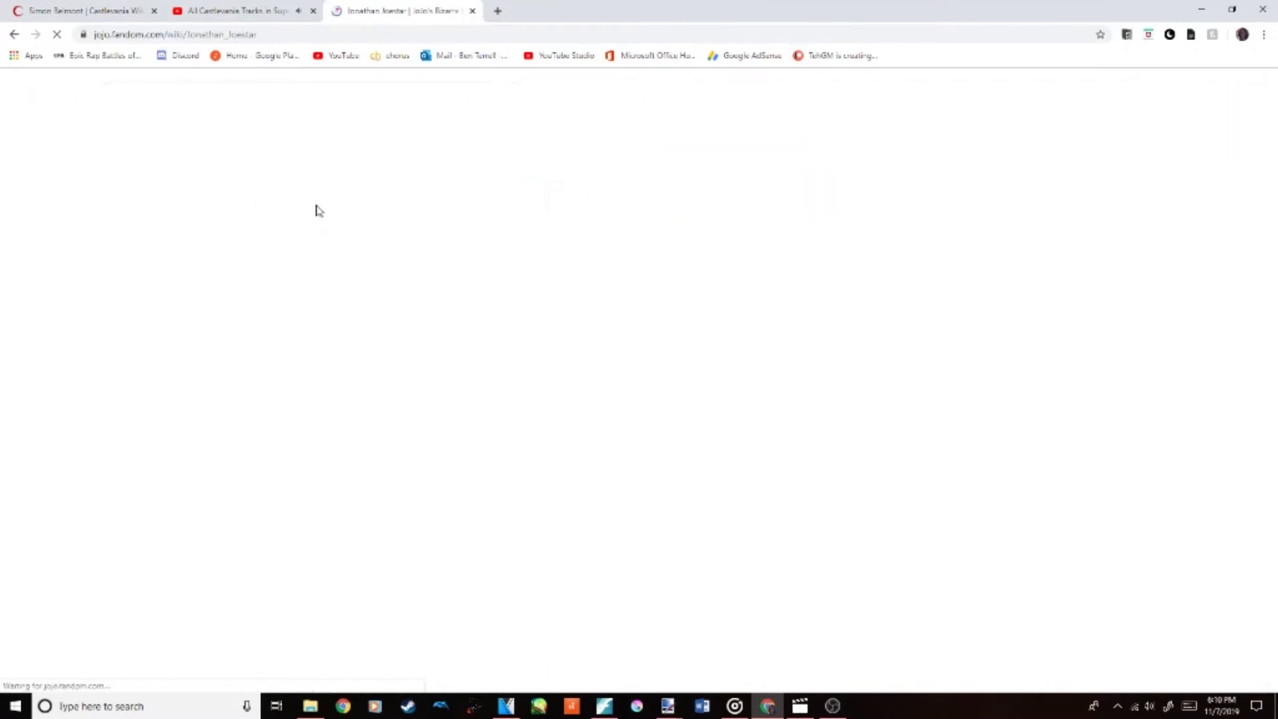
scroll(265, 330, "down", 1)
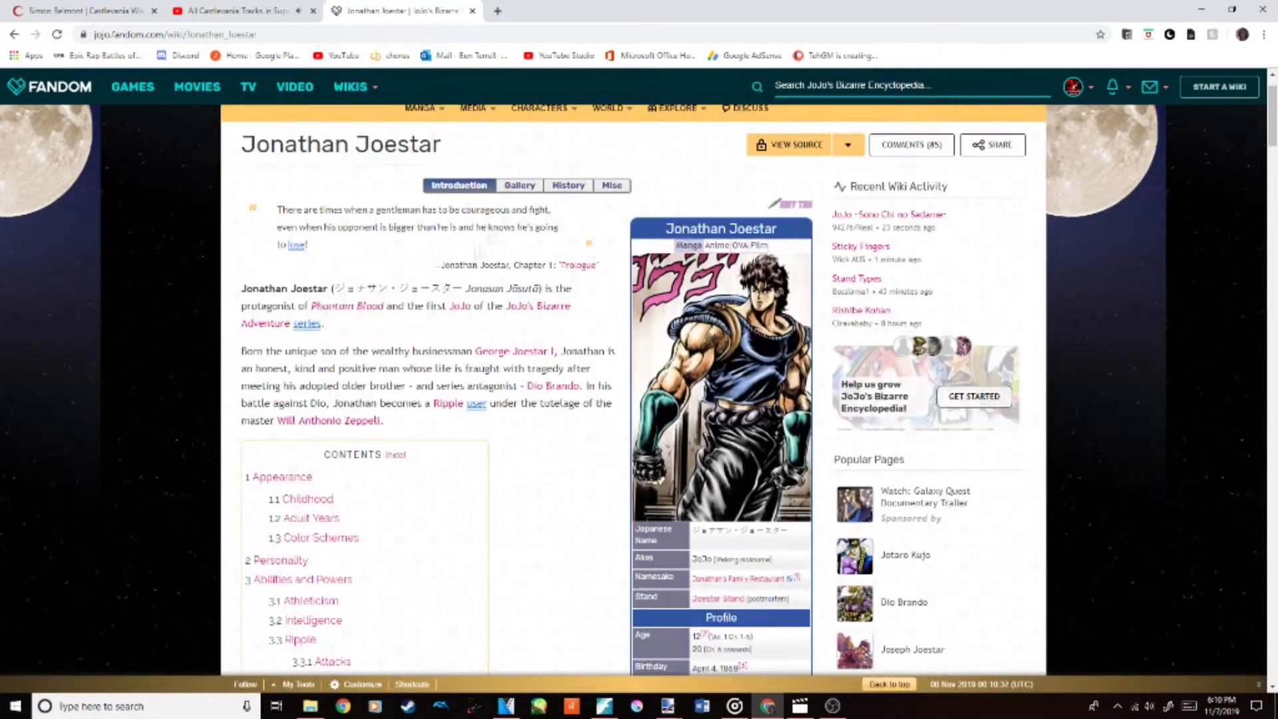
Step: Search YouTube for "sono chi no sadame" and play "JoJo Sono Chi No Sadame Full"
left_click(237, 11)
scroll(425, 319, "down", 10)
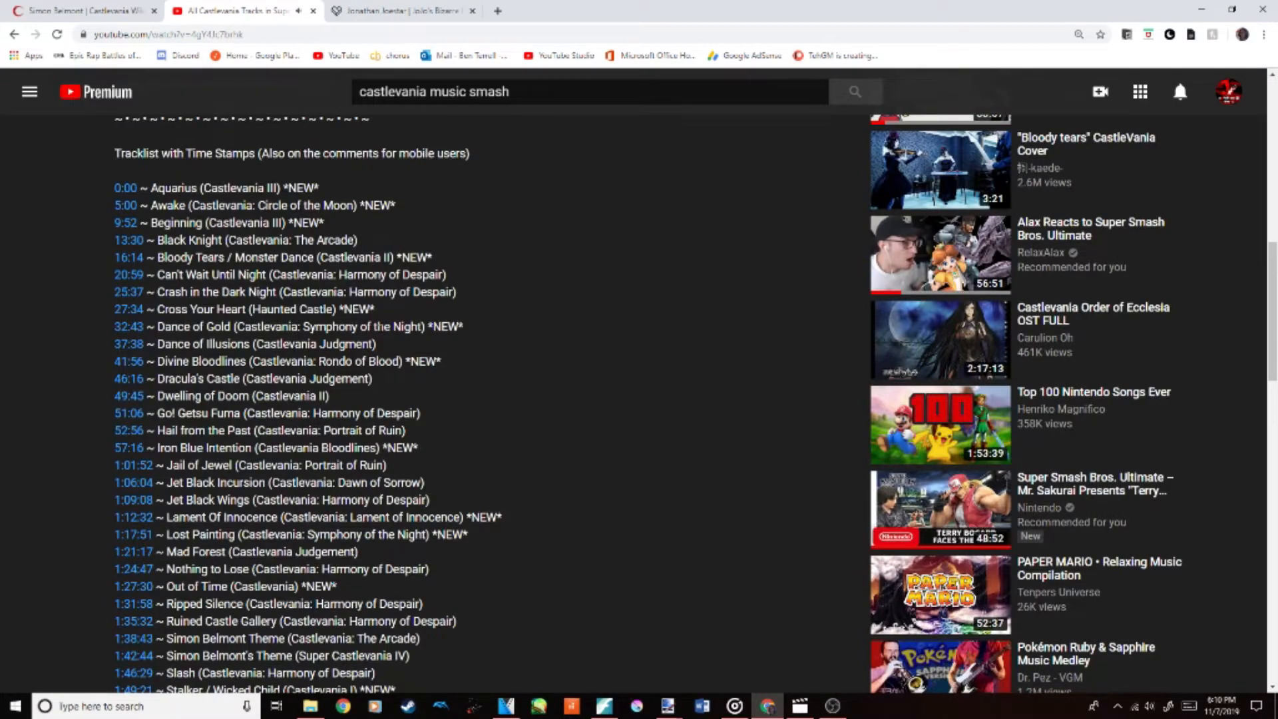
scroll(128, 416, "down", 3)
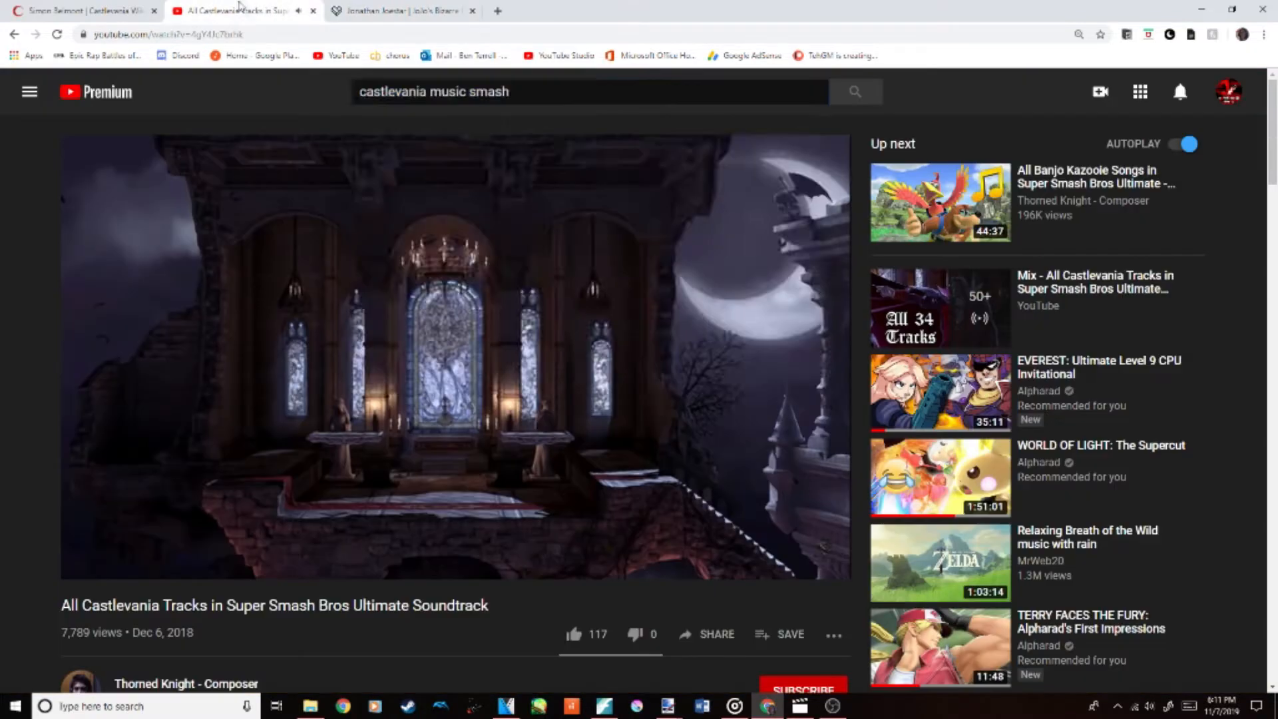
triple_click(426, 92)
type("sono chi no sadame")
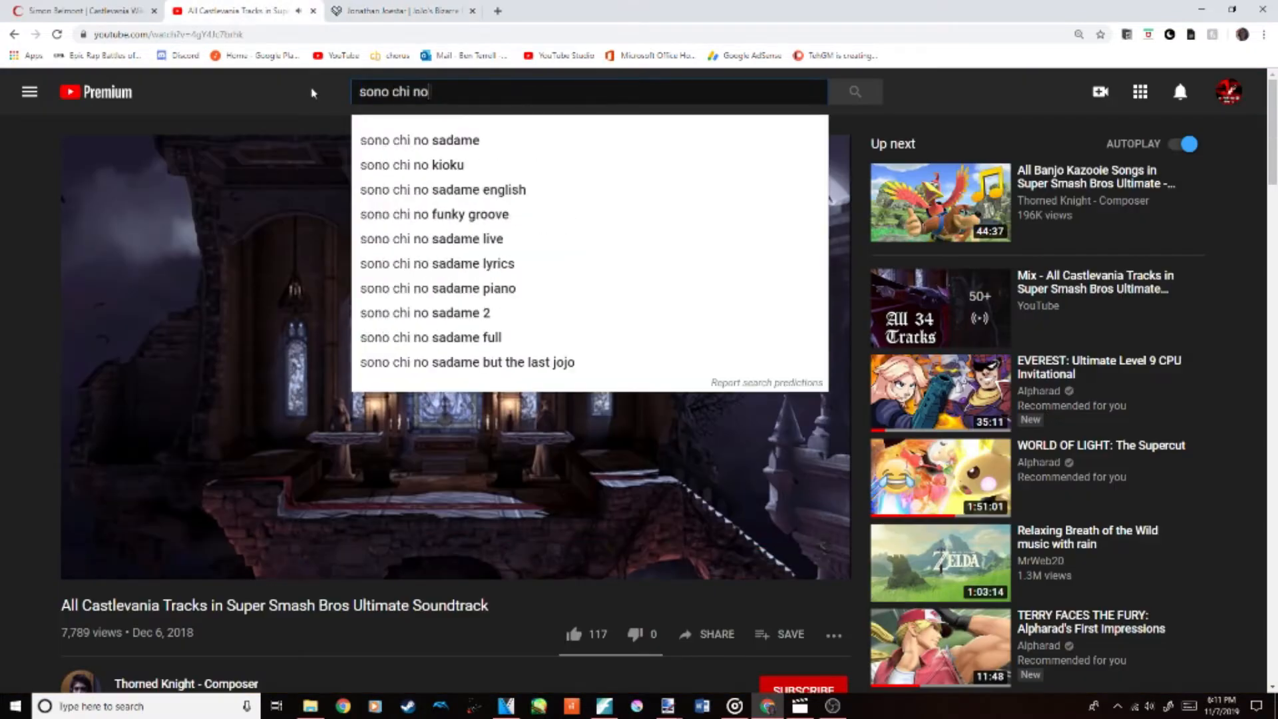
key("Return")
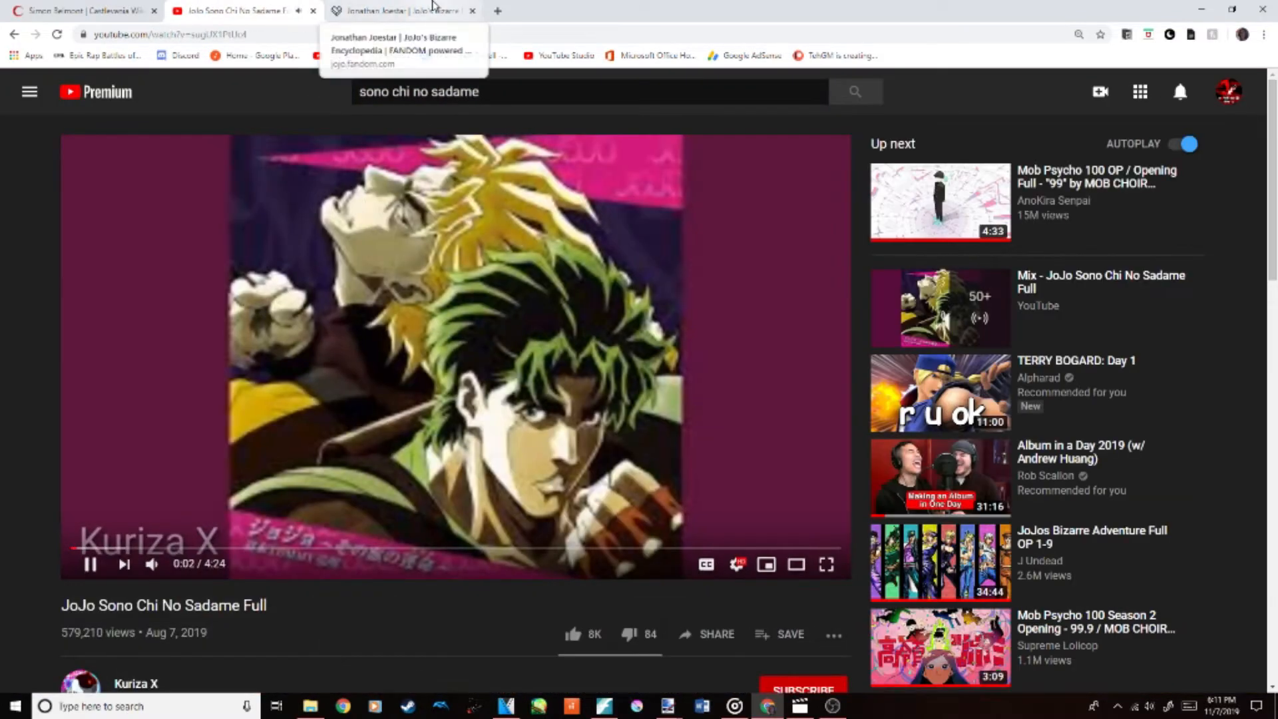
Step: Examine the appearance, color schemes and personality sections of the Jonathan Joestar wiki article
left_click(400, 10)
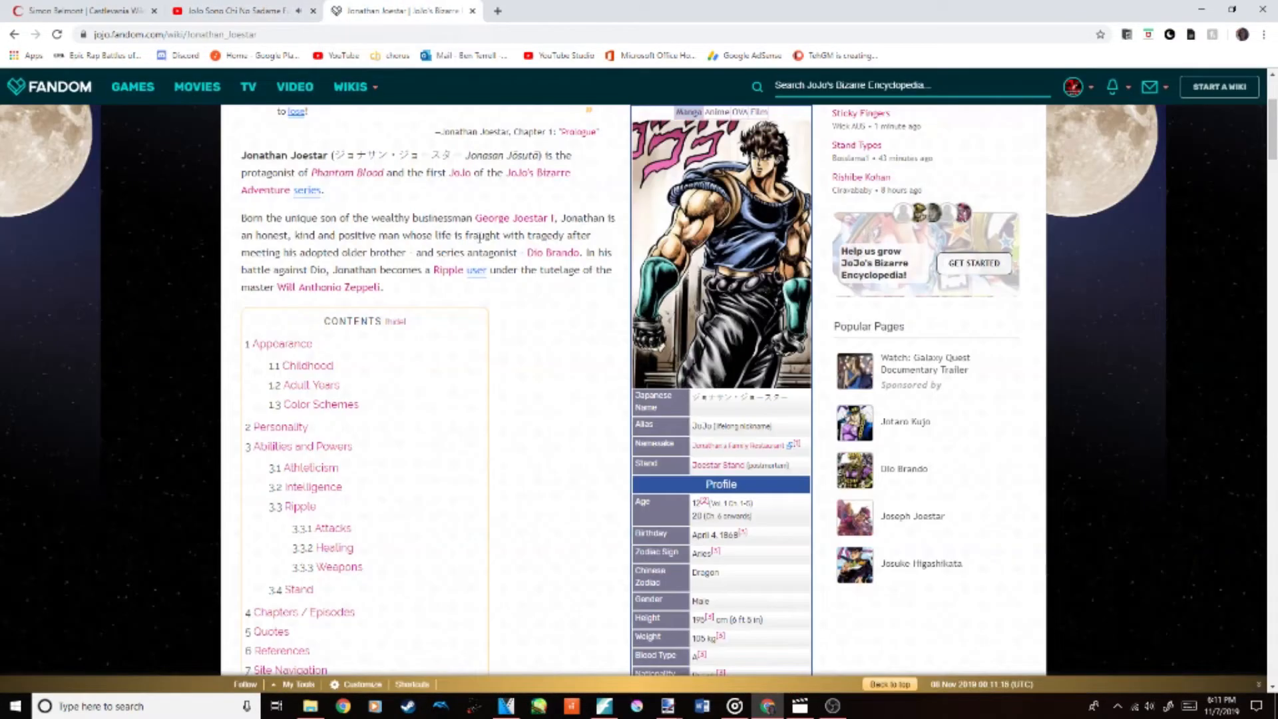
scroll(559, 308, "down", 1)
scroll(550, 280, "down", 15)
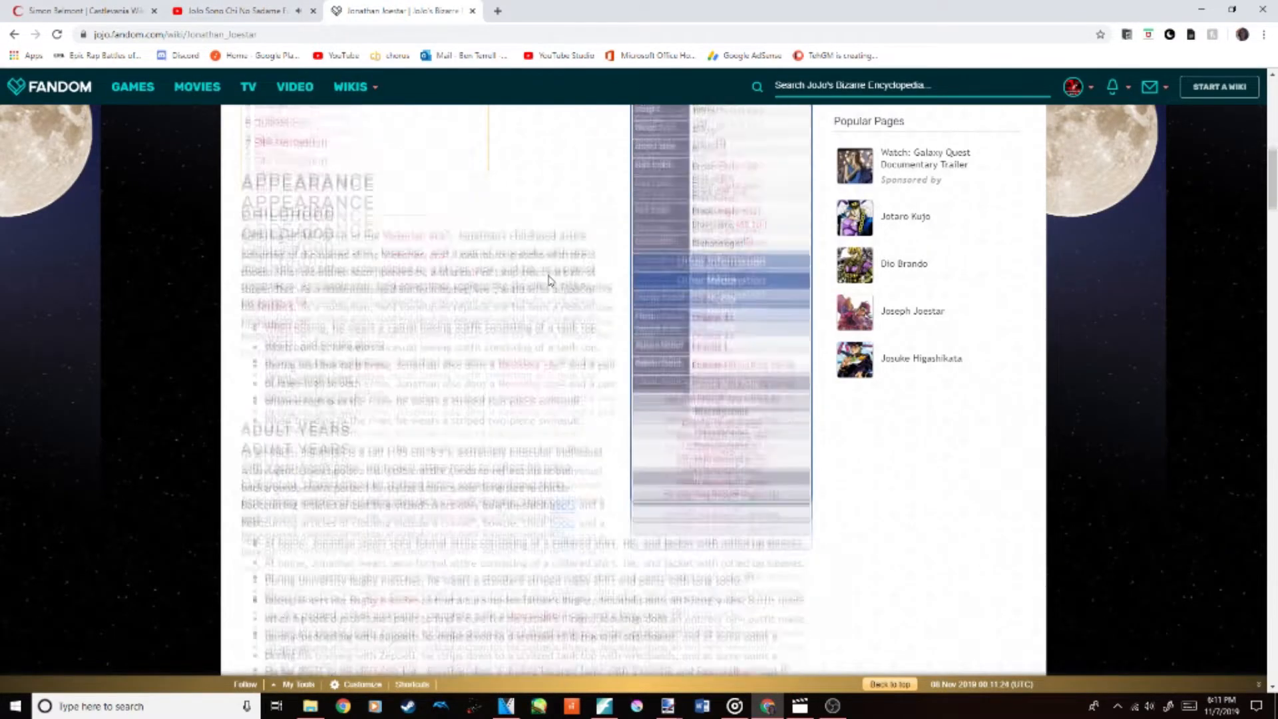
scroll(686, 304, "down", 2)
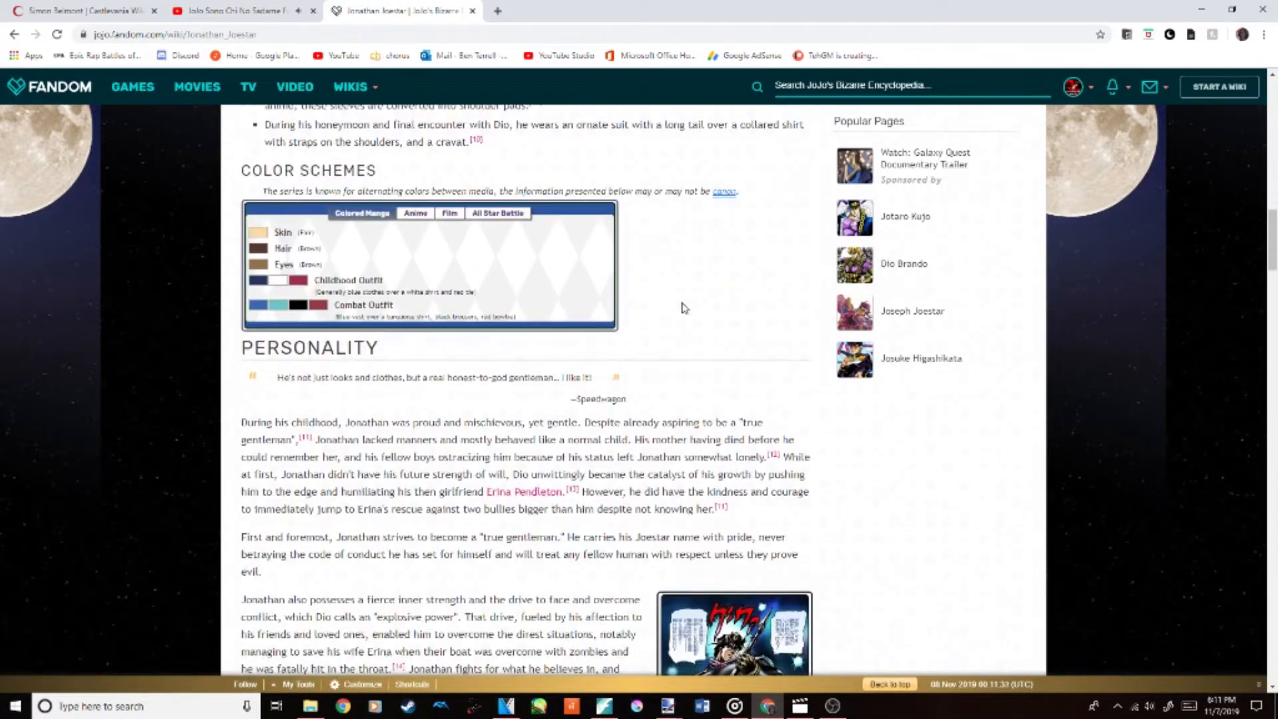
scroll(693, 303, "down", 2)
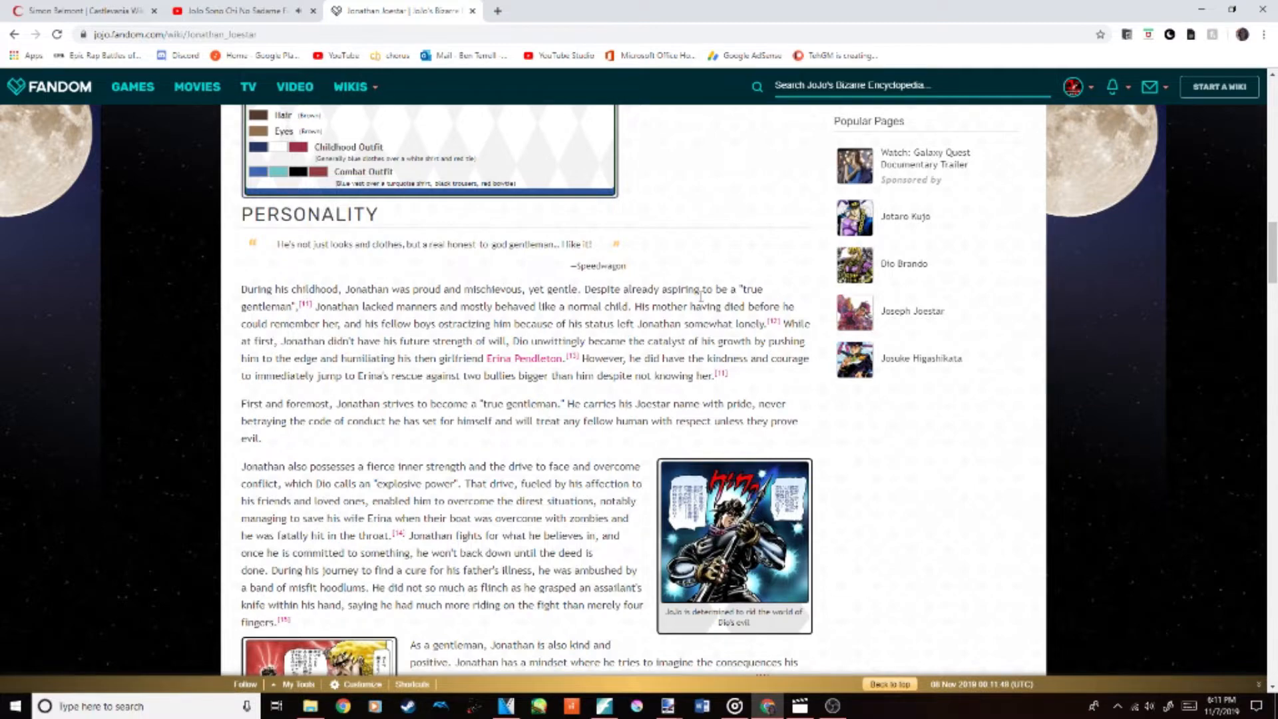
scroll(700, 297, "down", 1)
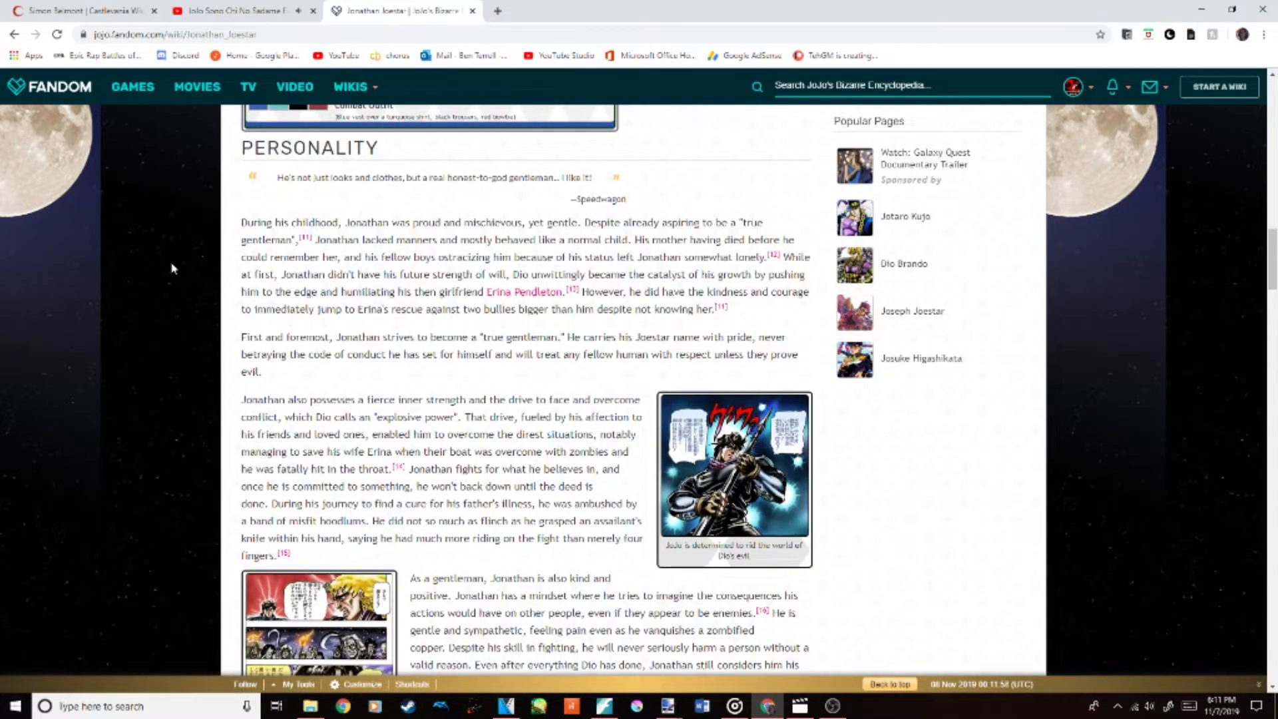
scroll(174, 271, "down", 3)
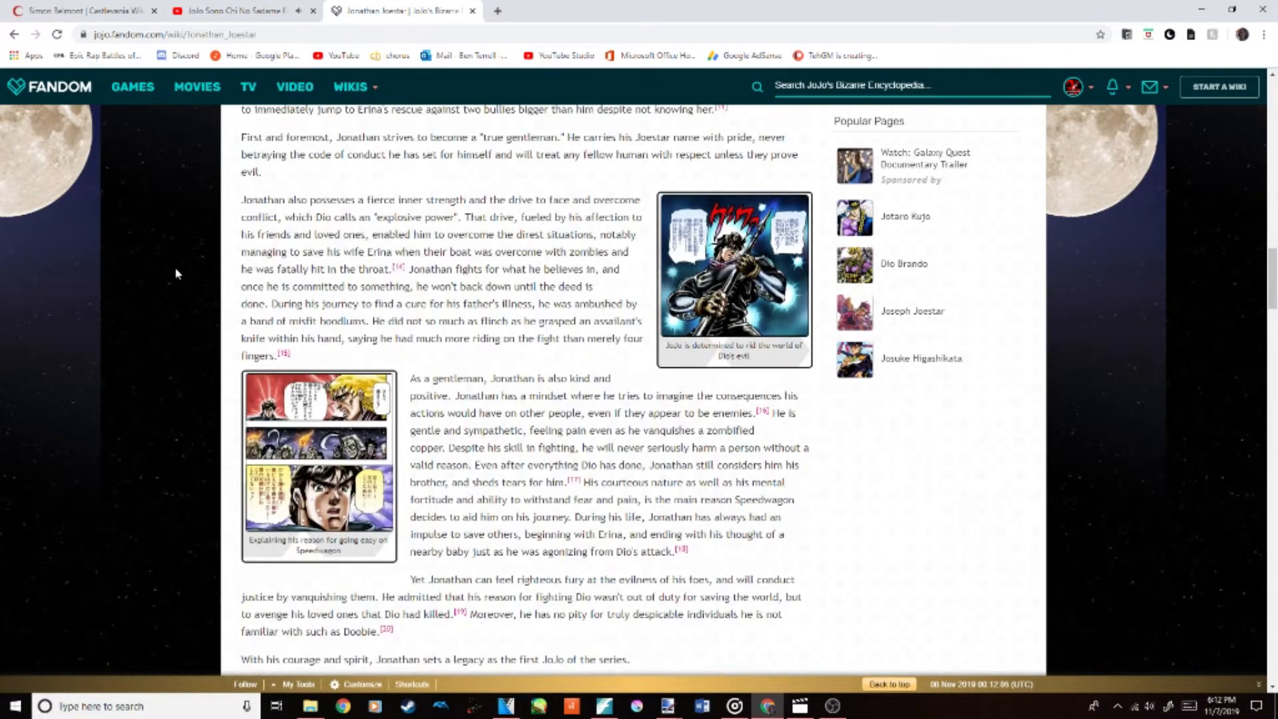
Step: Read the rest of Jonathan Joestar's personality section plus the athleticism, intelligence, Ripple attacks, healing, weapons and Stand sections
scroll(184, 269, "down", 4)
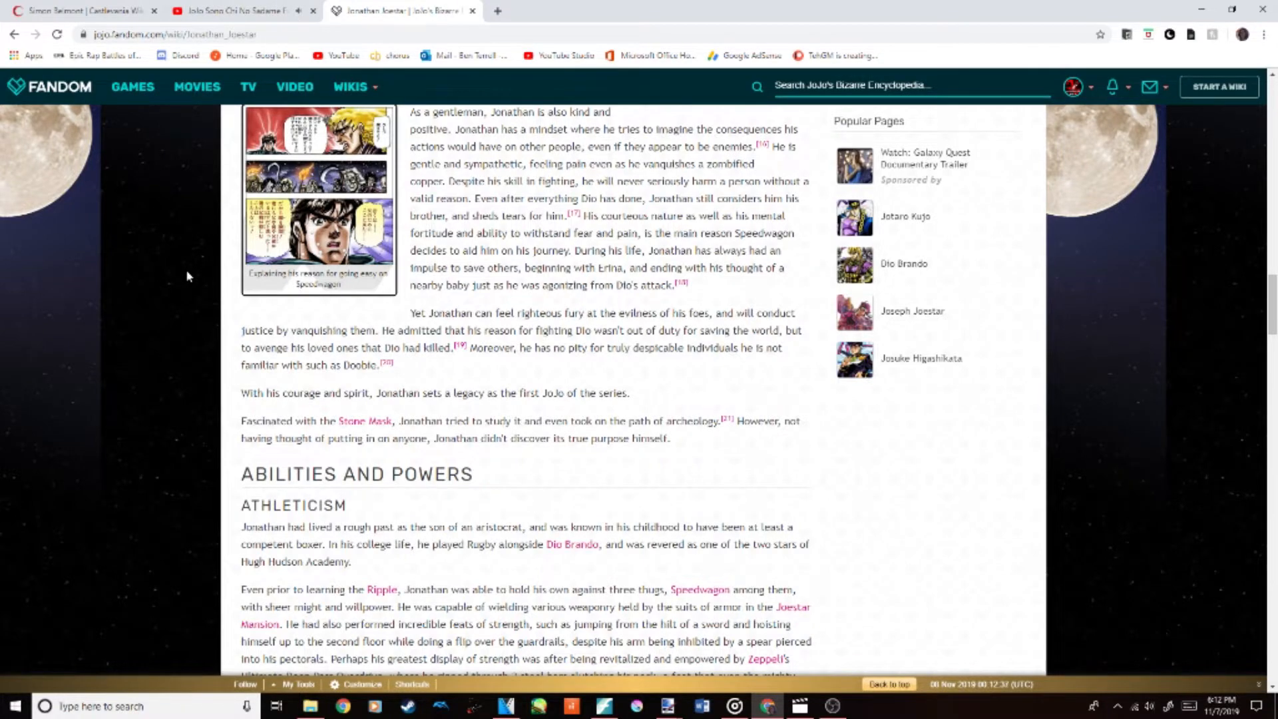
scroll(188, 276, "down", 5)
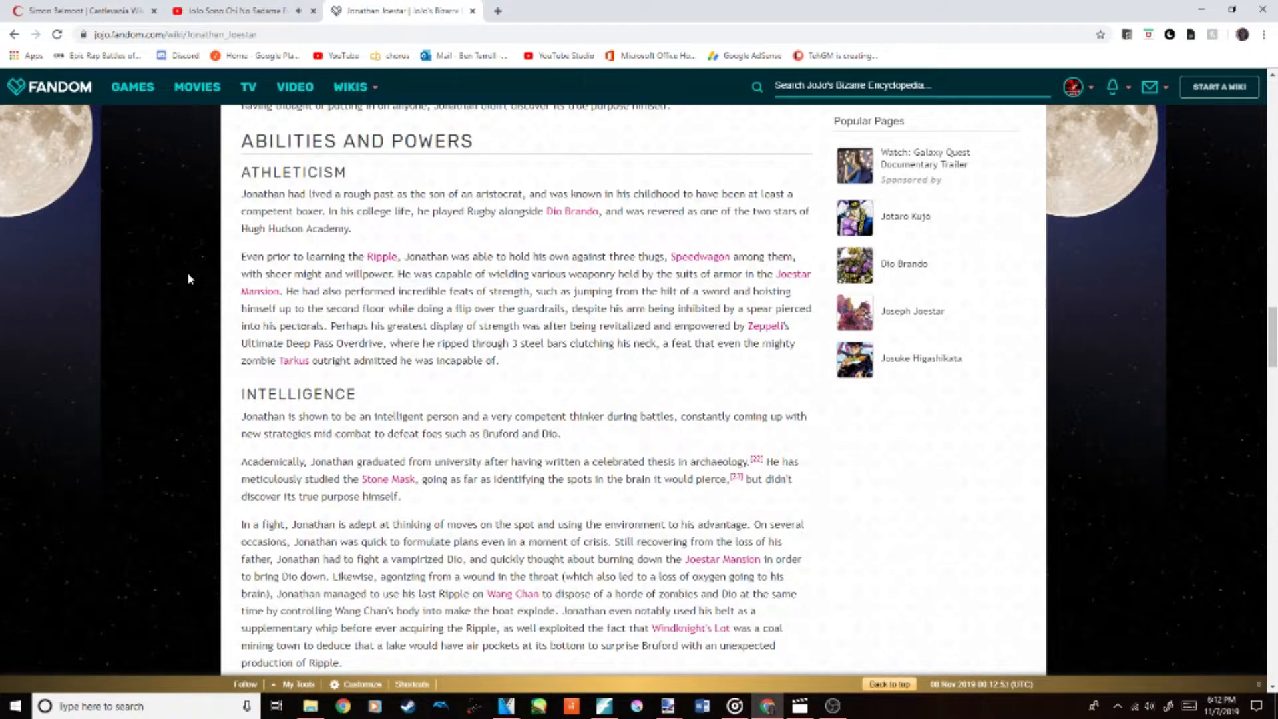
scroll(602, 315, "down", 4)
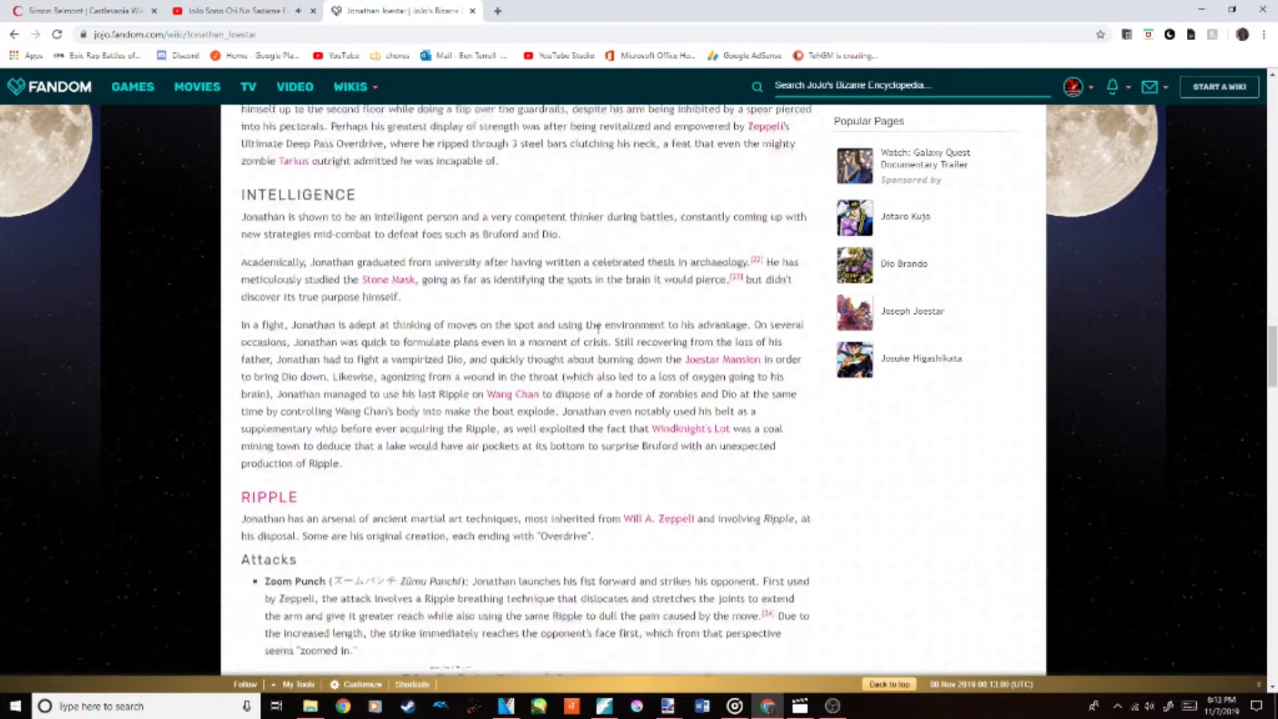
scroll(503, 411, "down", 11)
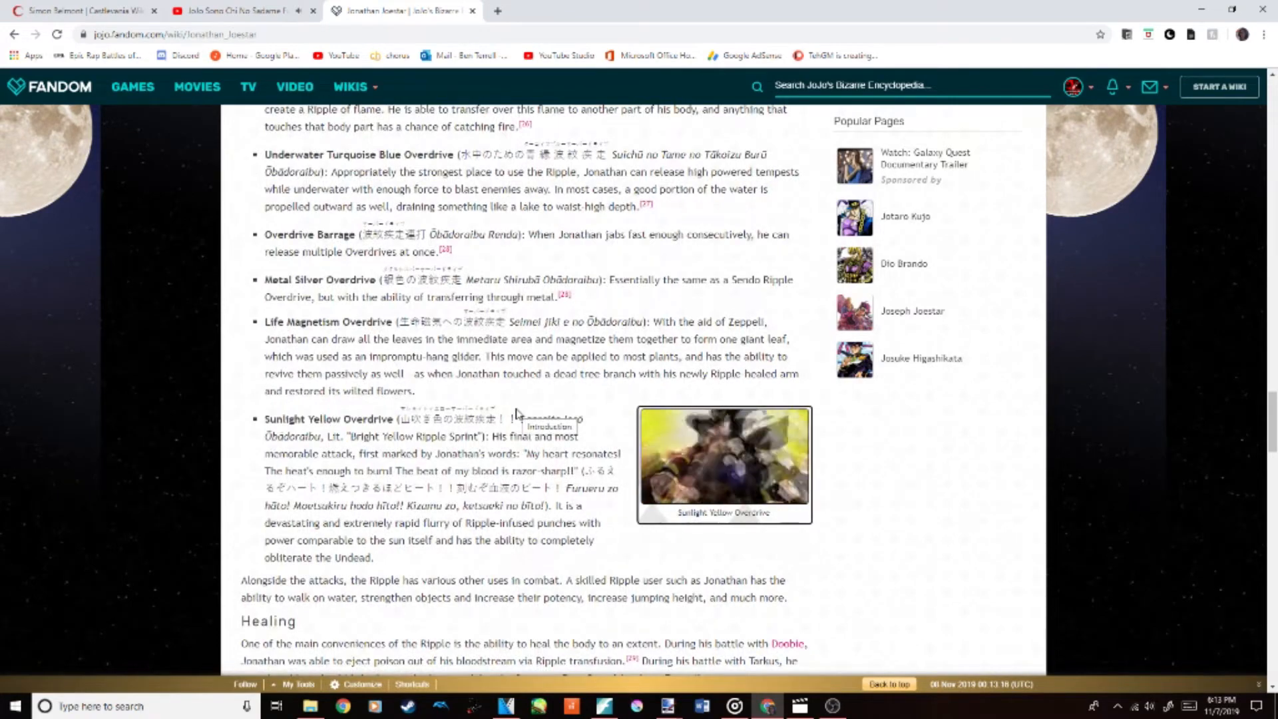
scroll(516, 413, "down", 4)
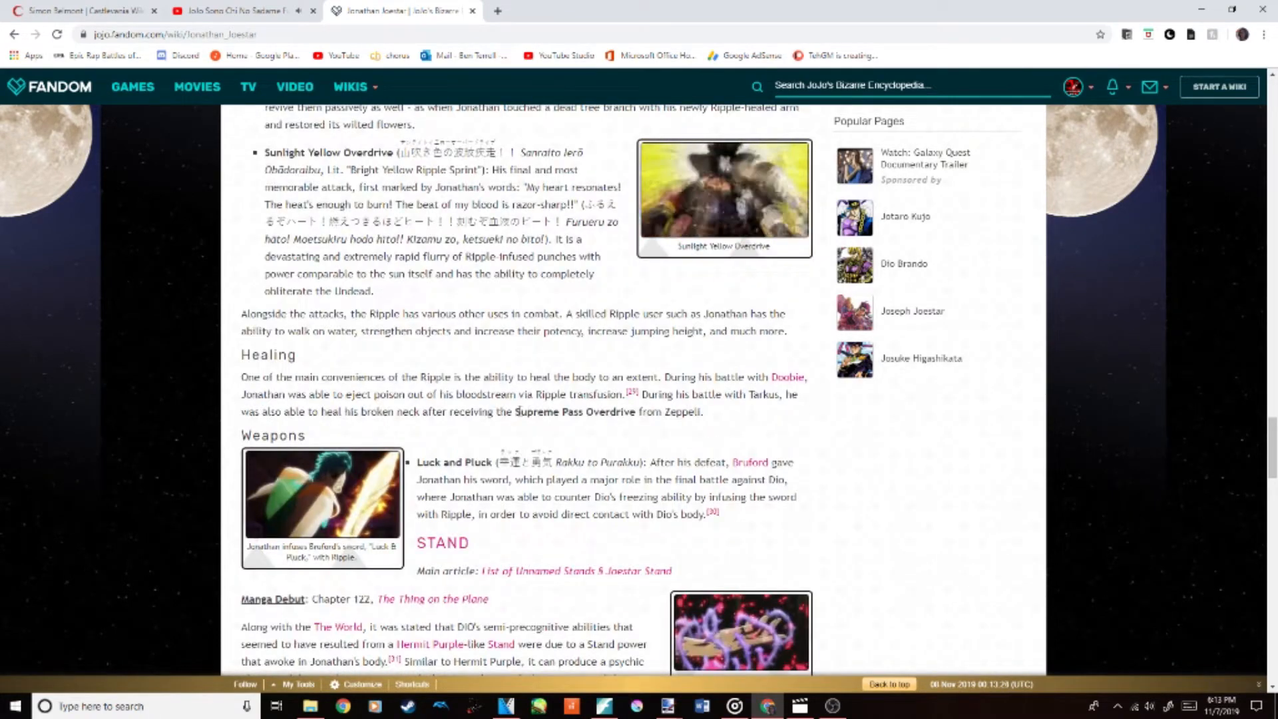
scroll(520, 413, "down", 2)
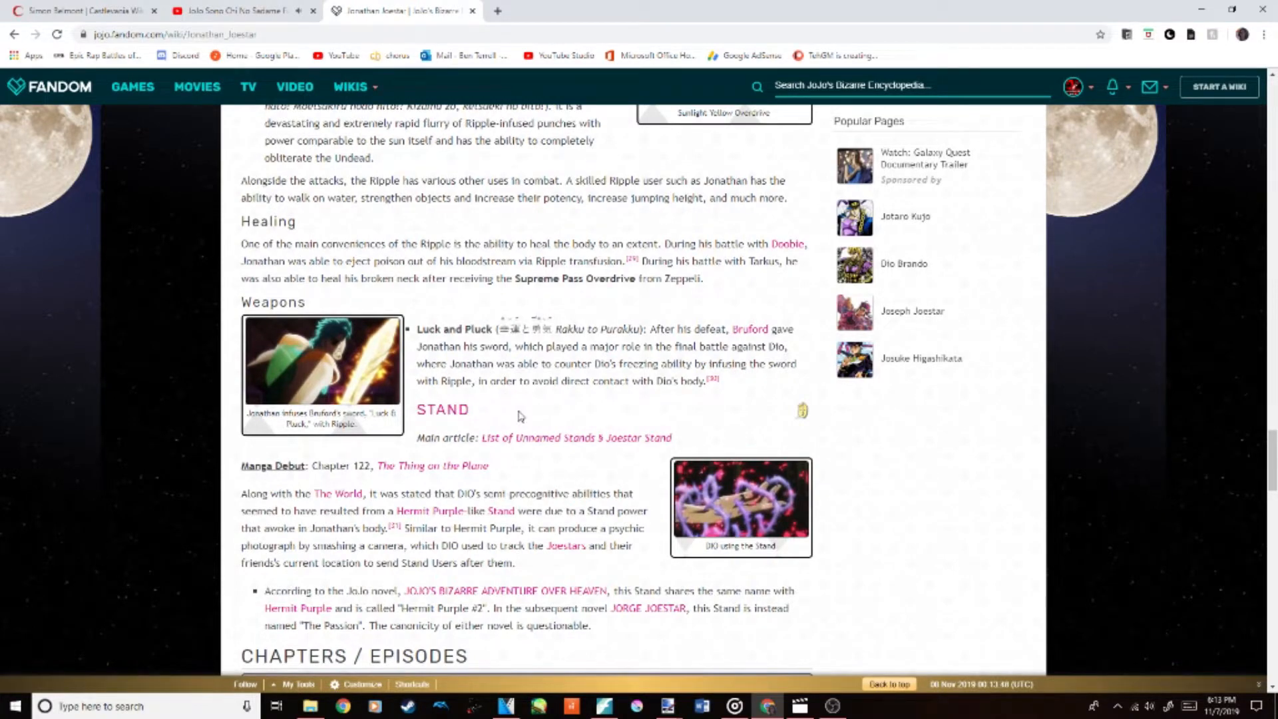
scroll(518, 415, "down", 8)
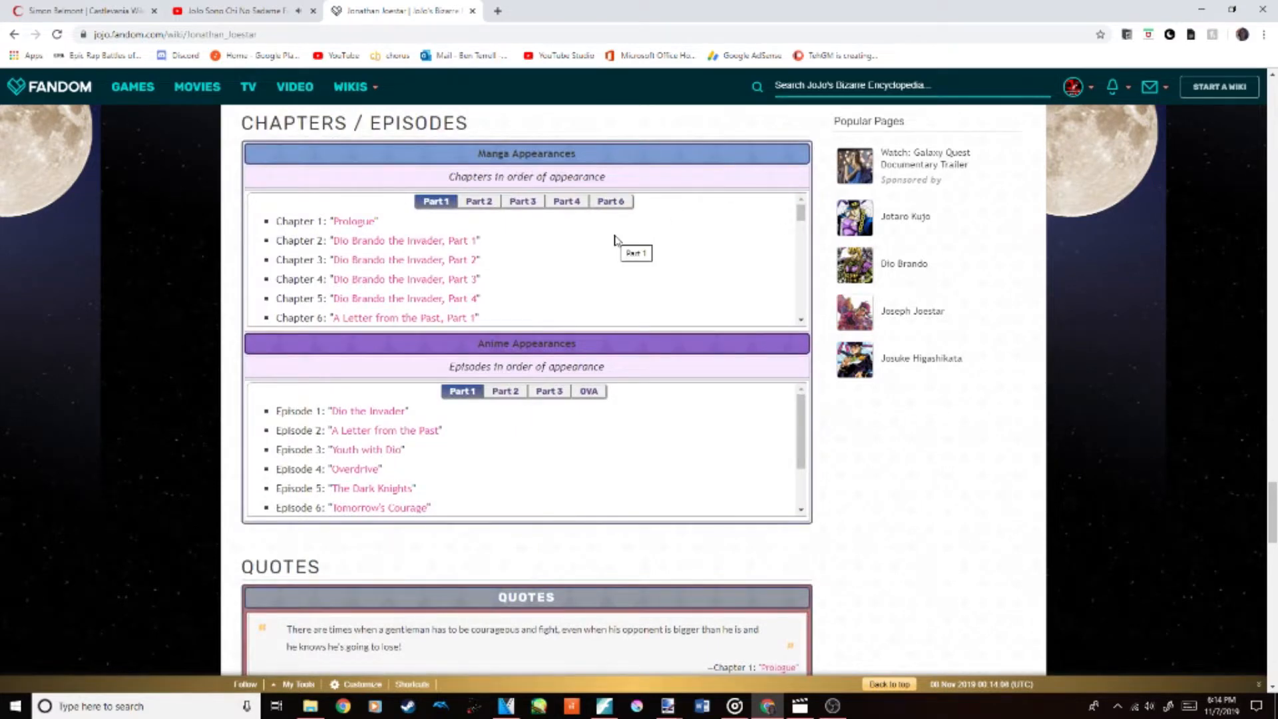
Step: Look through the Part 1 manga chapter and anime episode lists of Jonathan Joestar's appearances
scroll(614, 239, "down", 4)
scroll(618, 242, "down", 2)
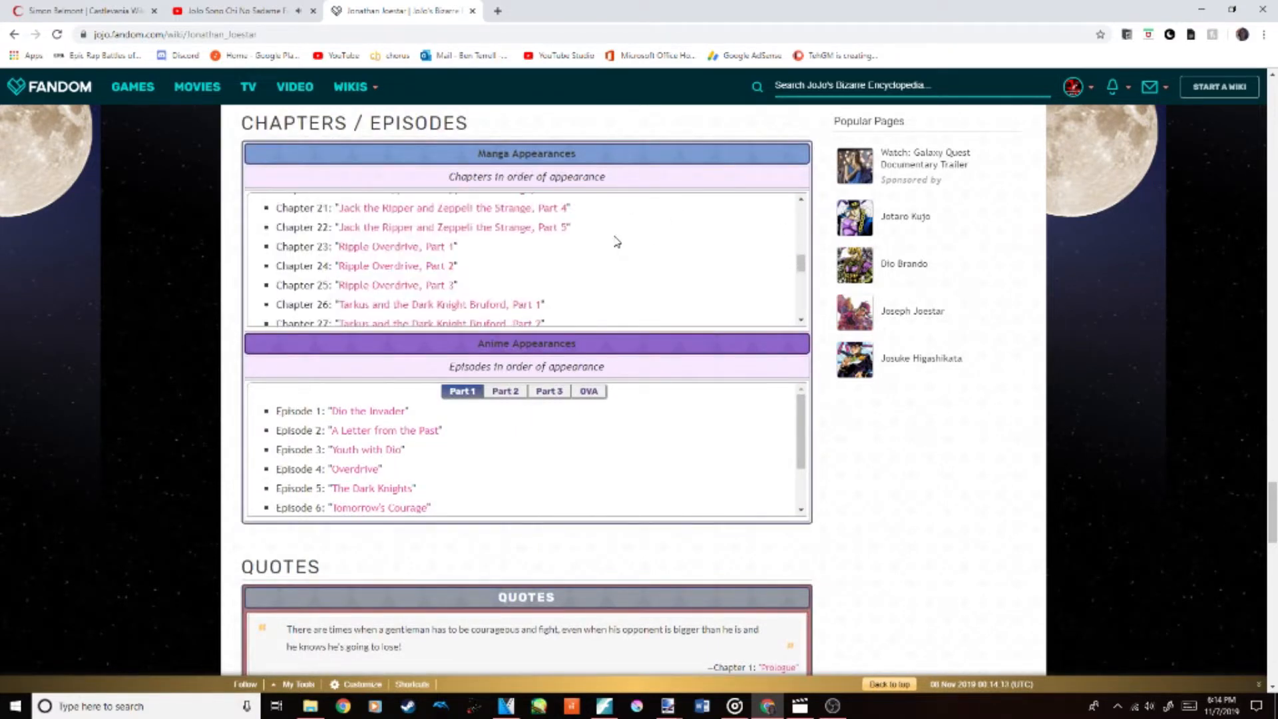
scroll(613, 241, "down", 1)
scroll(579, 439, "down", 1)
scroll(599, 273, "down", 2)
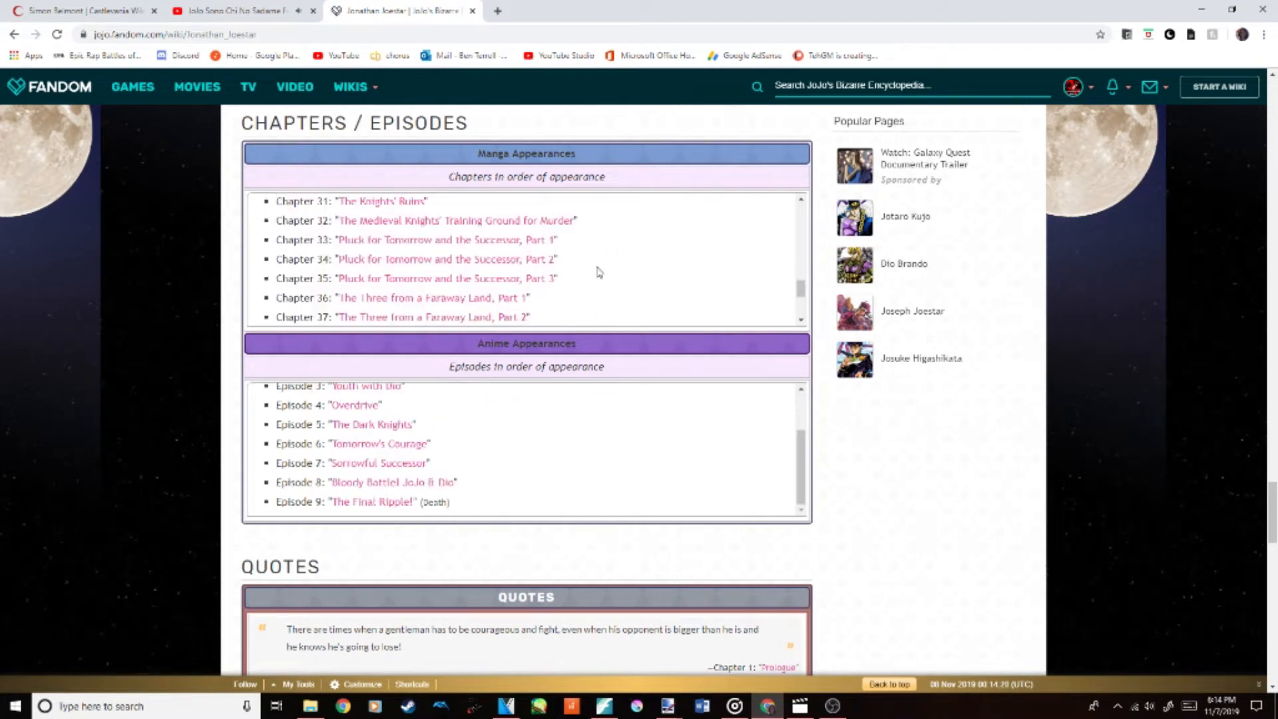
scroll(600, 273, "down", 2)
scroll(844, 433, "down", 4)
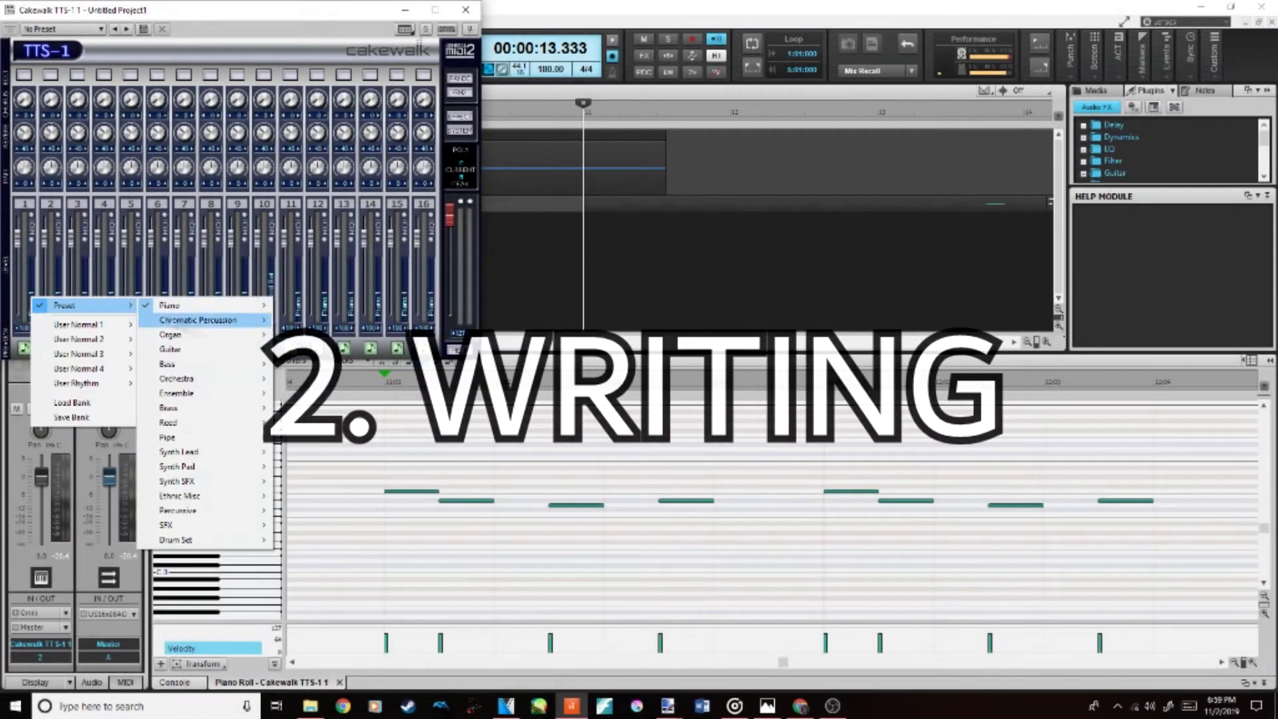
Step: Assign an Orchestra preset to the first channel of Cakewalk TTS-1 and audition the melody with it
mouse_move(248, 381)
left_click(320, 467)
key("space")
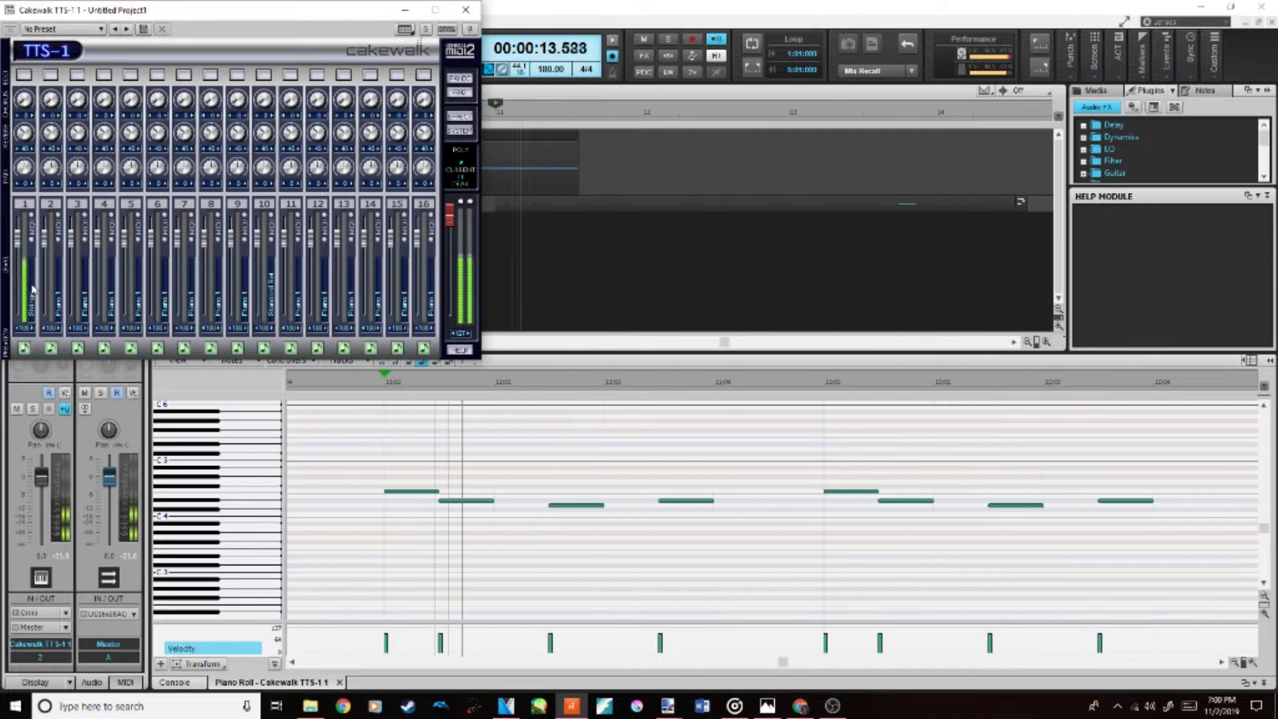
left_click(24, 74)
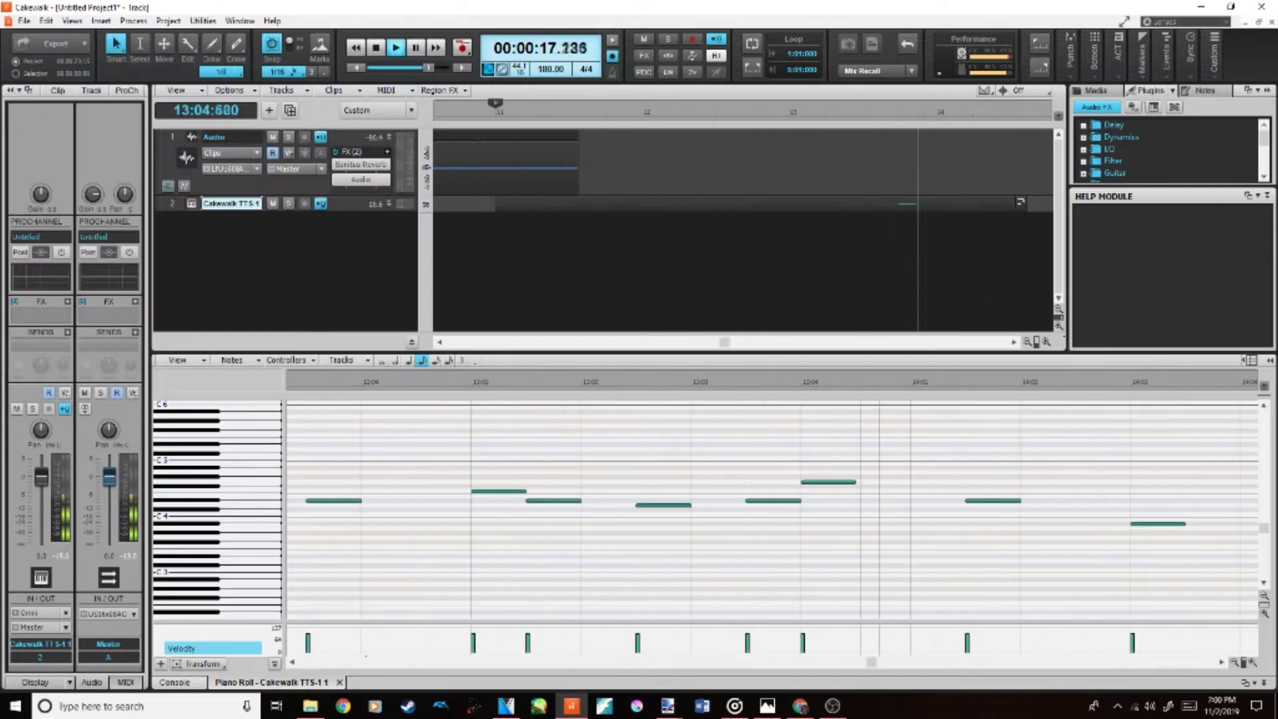
key("space")
Step: Add an SI-String Section instrument track and test its sound on the virtual keyboard
right_click(243, 247)
left_click(286, 280)
left_click(386, 75)
left_click(413, 148)
left_click(416, 201)
left_click(358, 397)
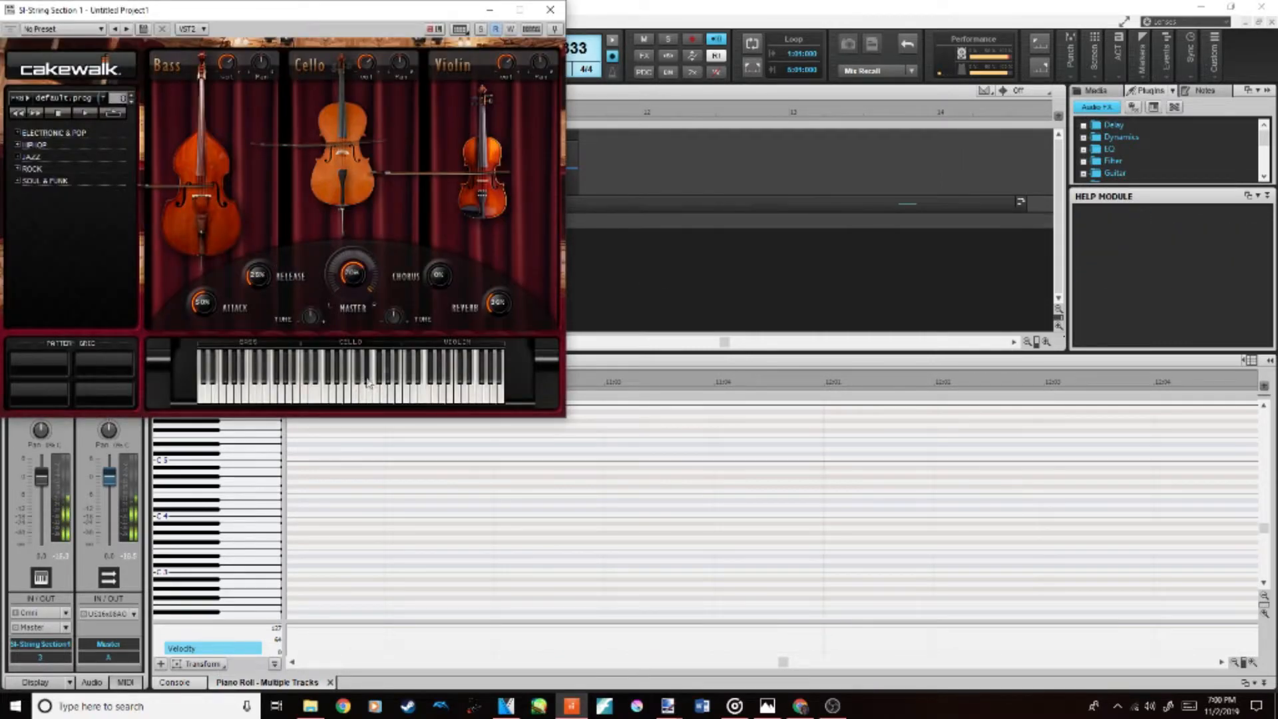
key("space")
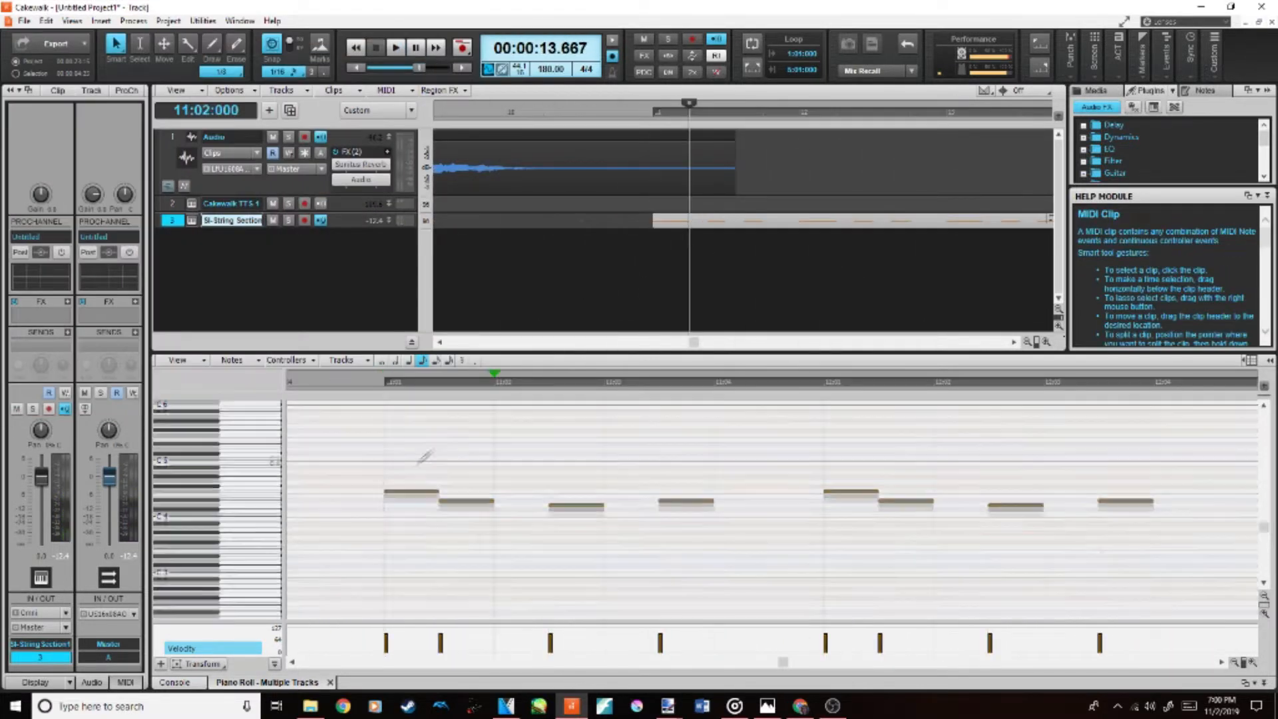
Step: Double the string melody one octave higher from bar 11 into bar 14 and play it back
scroll(424, 457, "up", 2)
left_click(404, 472)
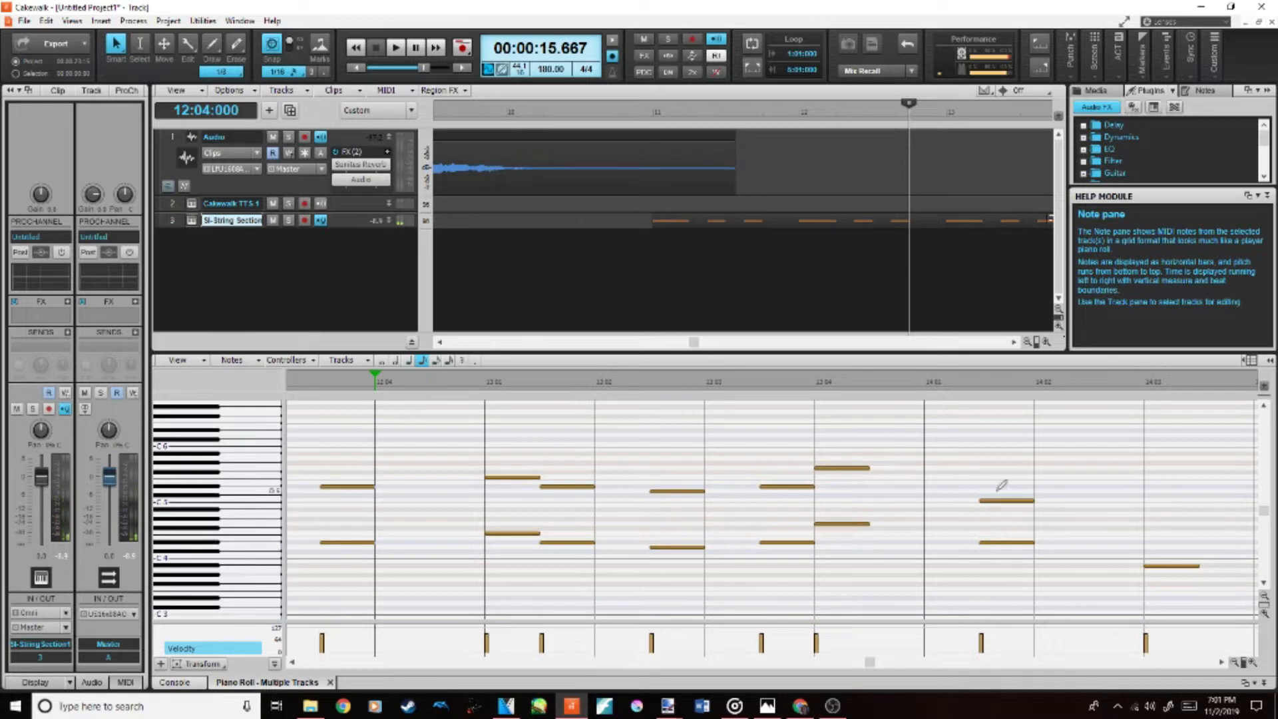
left_click_drag(1159, 504, 1160, 510)
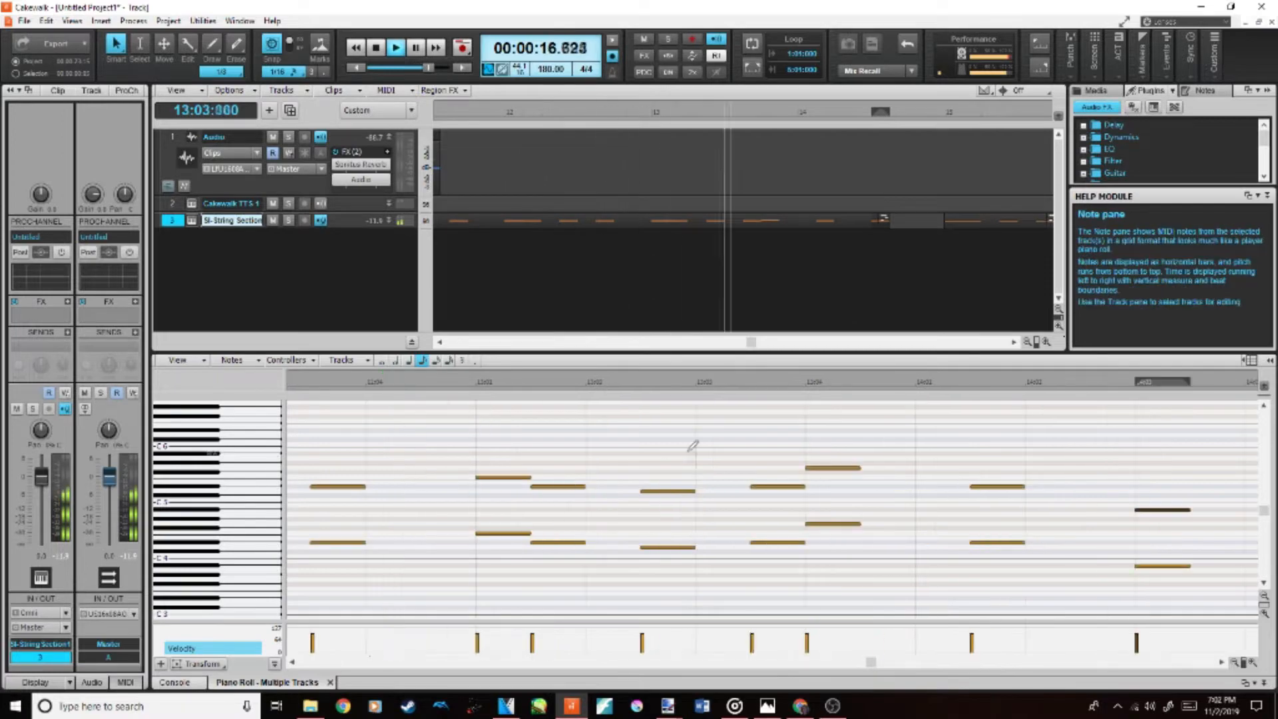
key("space")
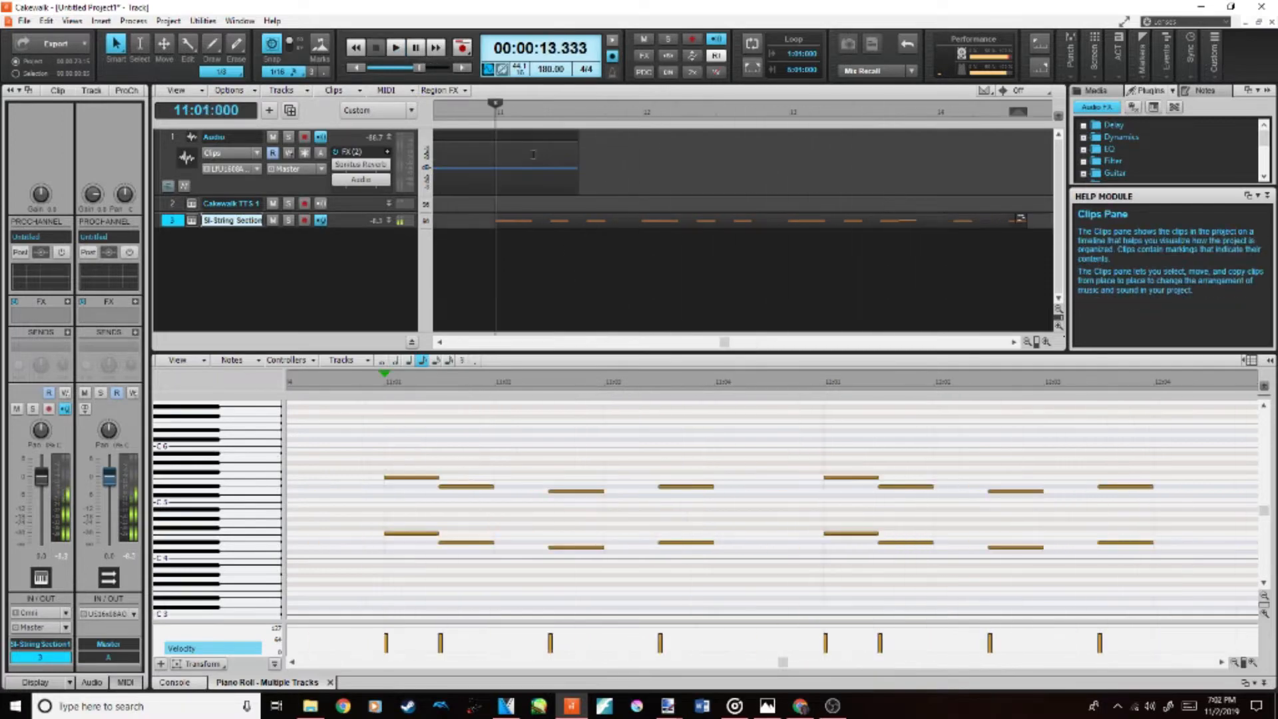
scroll(402, 501, "down", 4)
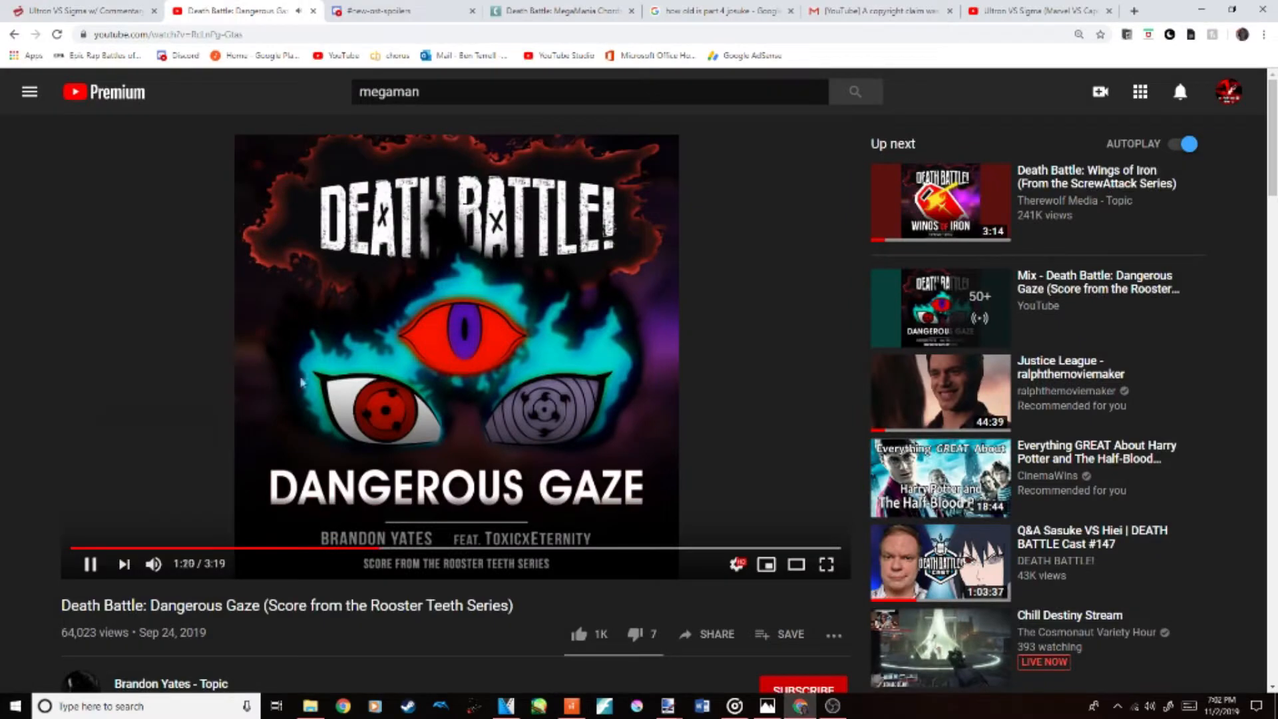
Step: Listen to different passages of the YouTube track "Death Battle: Dangerous Gaze" as a reference
left_click_drag(133, 548, 99, 550)
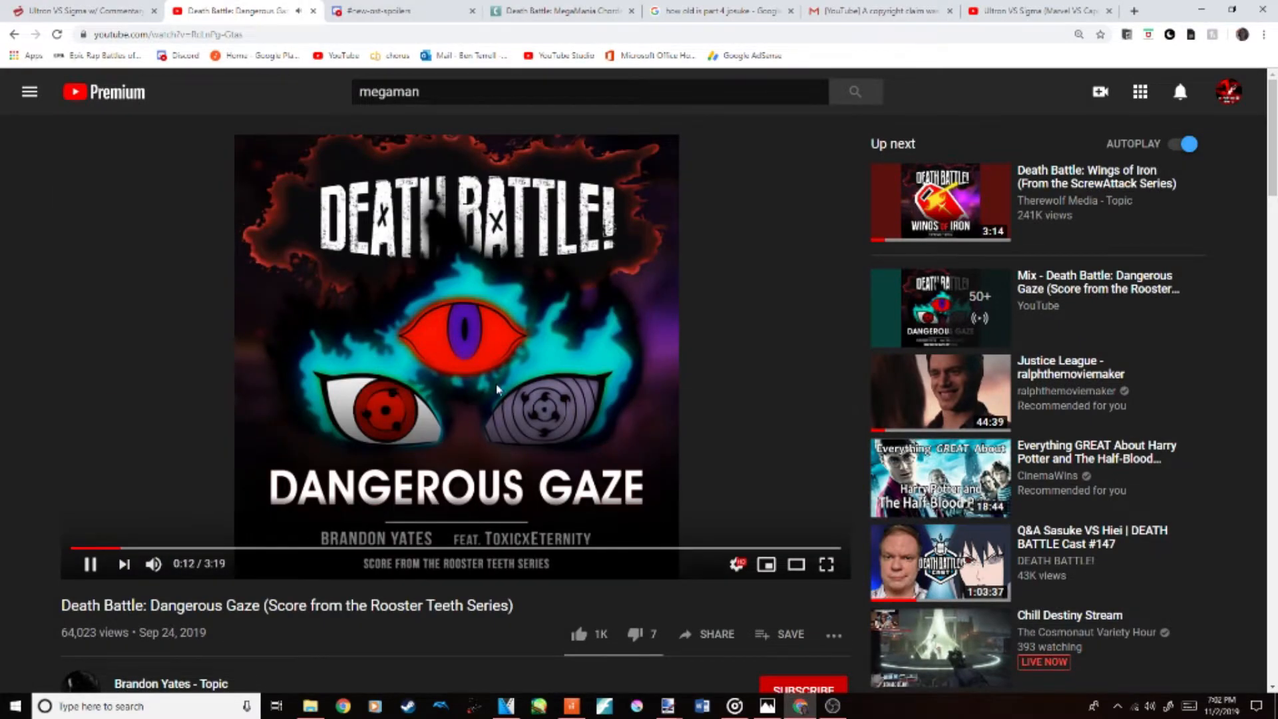
left_click(570, 549)
left_click(620, 549)
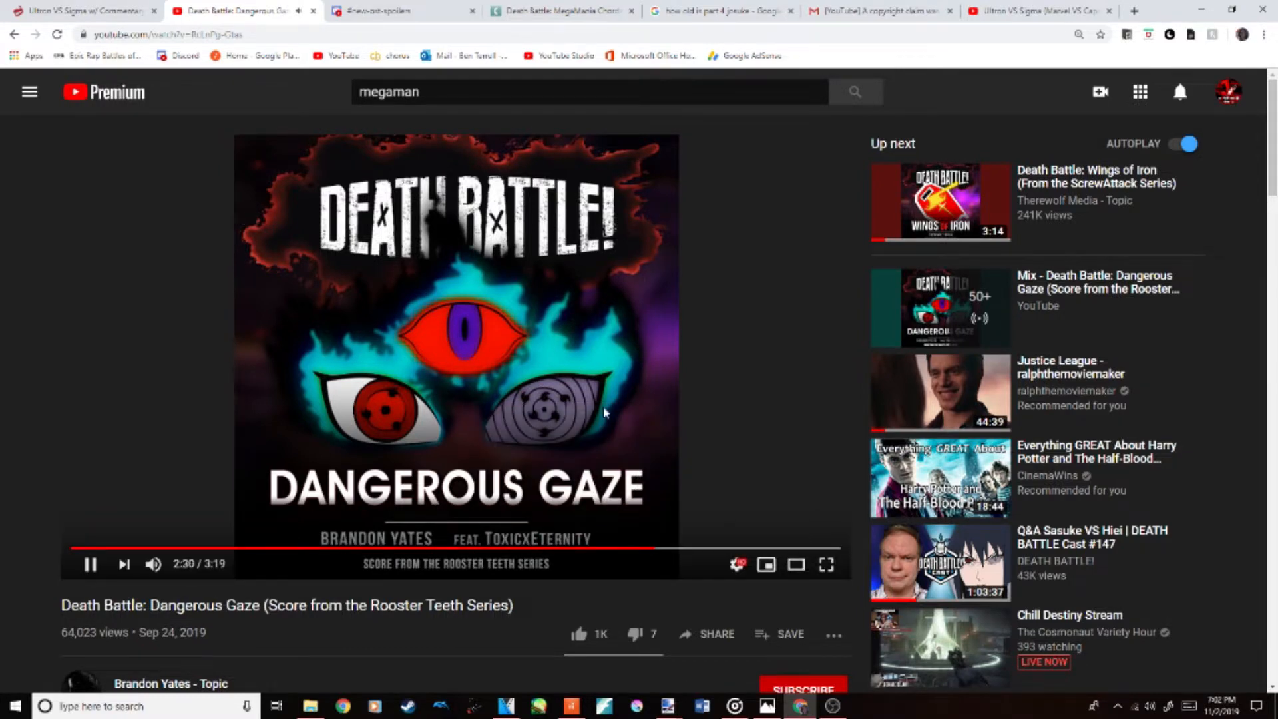
Step: Switch back to Cakewalk and add a Cakewalk TTS-1 instrument track with its first channel set to the Sitar preset
left_click(572, 706)
right_click(198, 257)
left_click(249, 310)
left_click(409, 128)
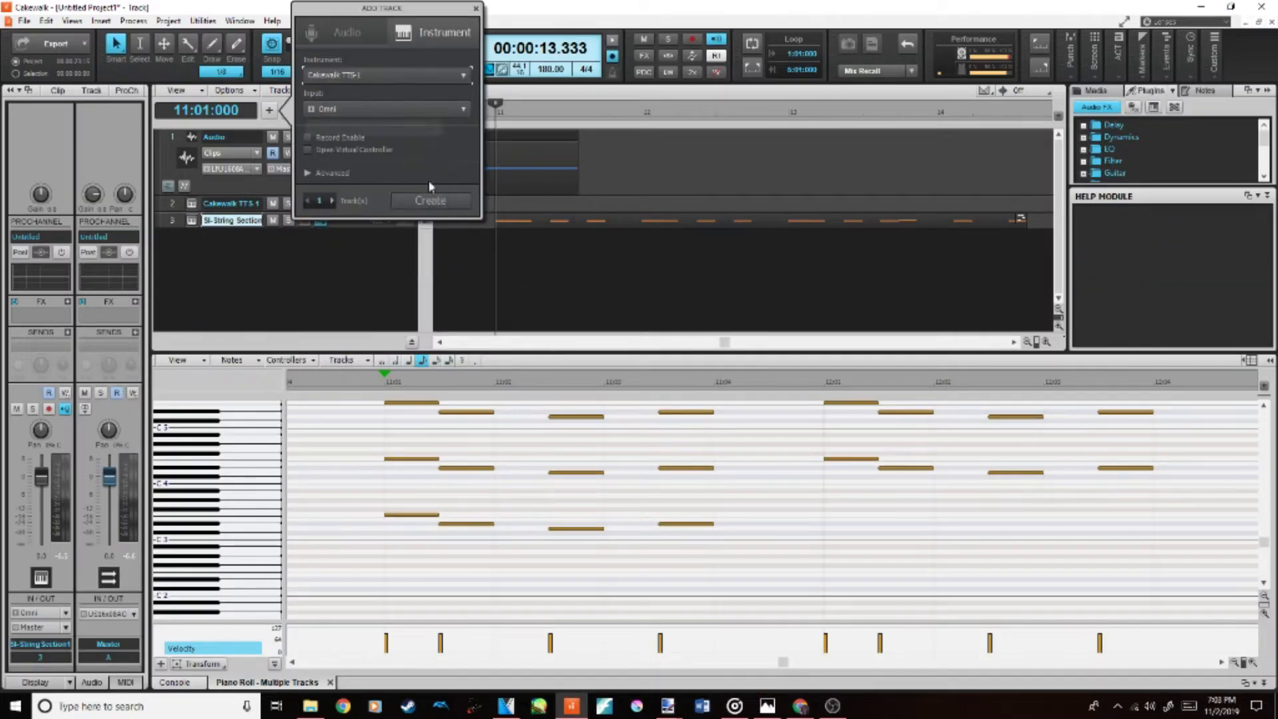
left_click(432, 200)
left_click(30, 311)
mouse_move(84, 322)
mouse_move(238, 470)
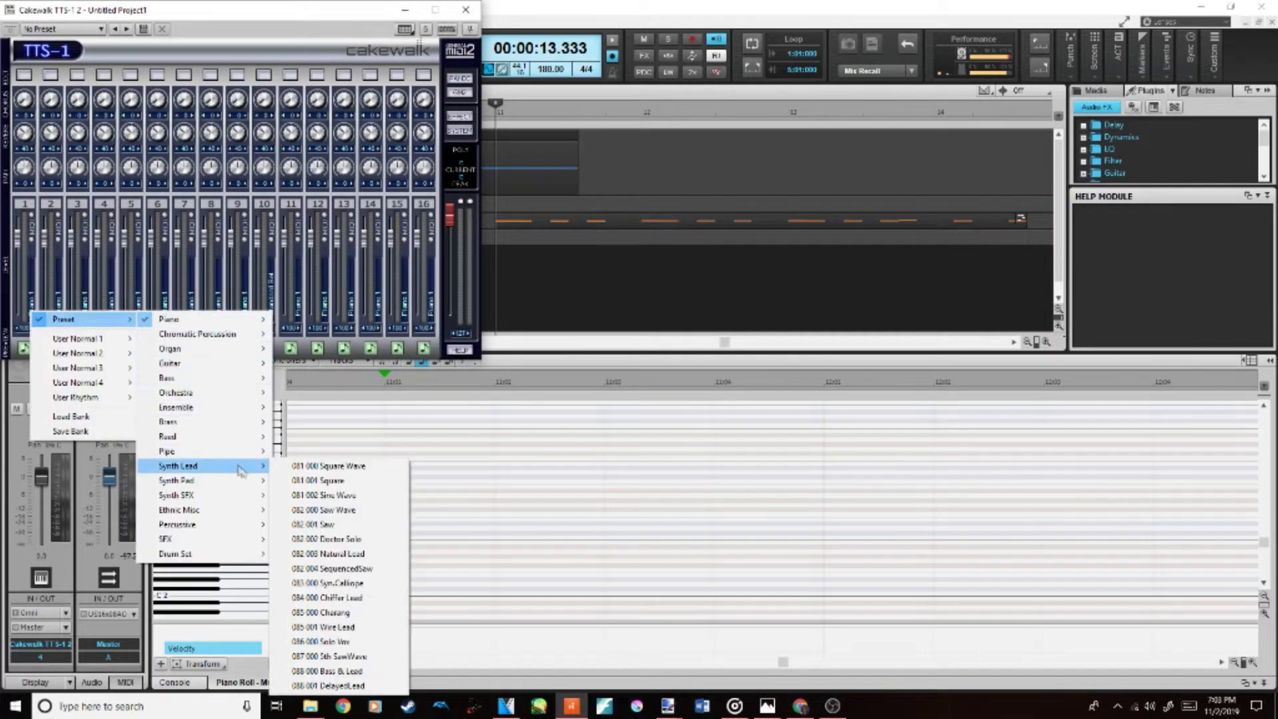
mouse_move(247, 511)
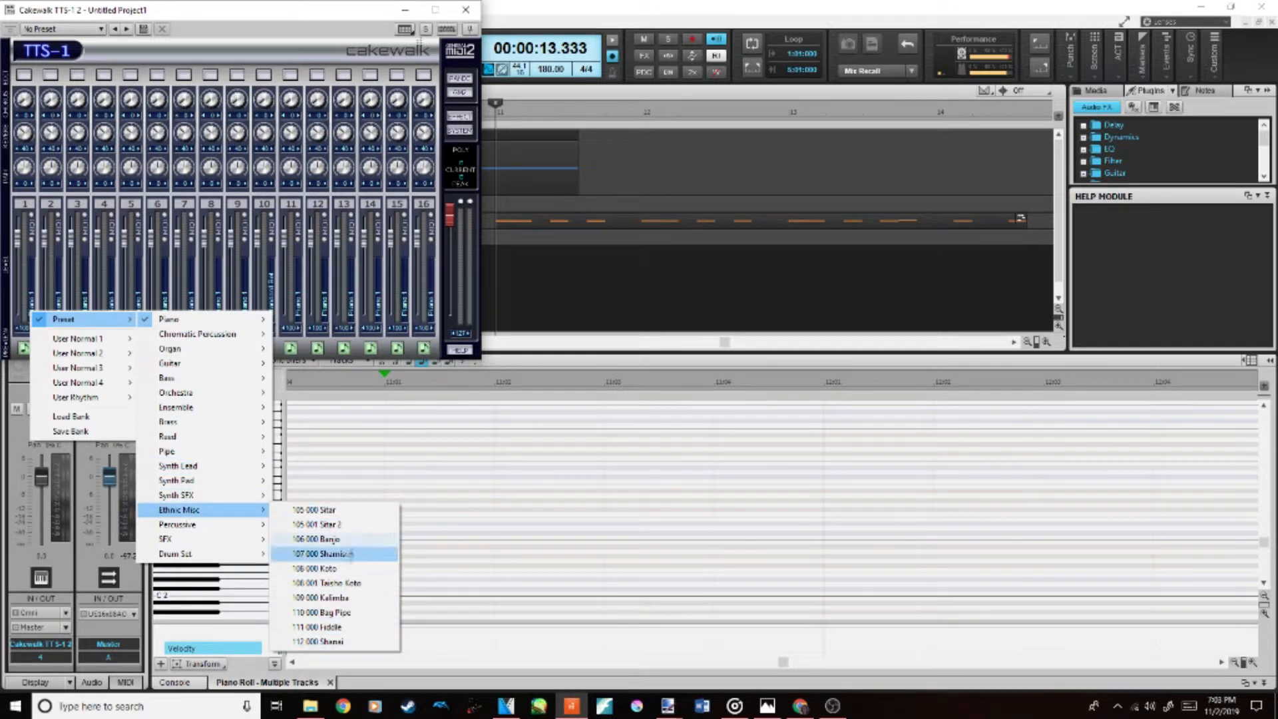
left_click(333, 511)
Step: Draw the main melody as eighth notes in bars 11 and 12 of the new TTS-1 track and play it
left_click(500, 201)
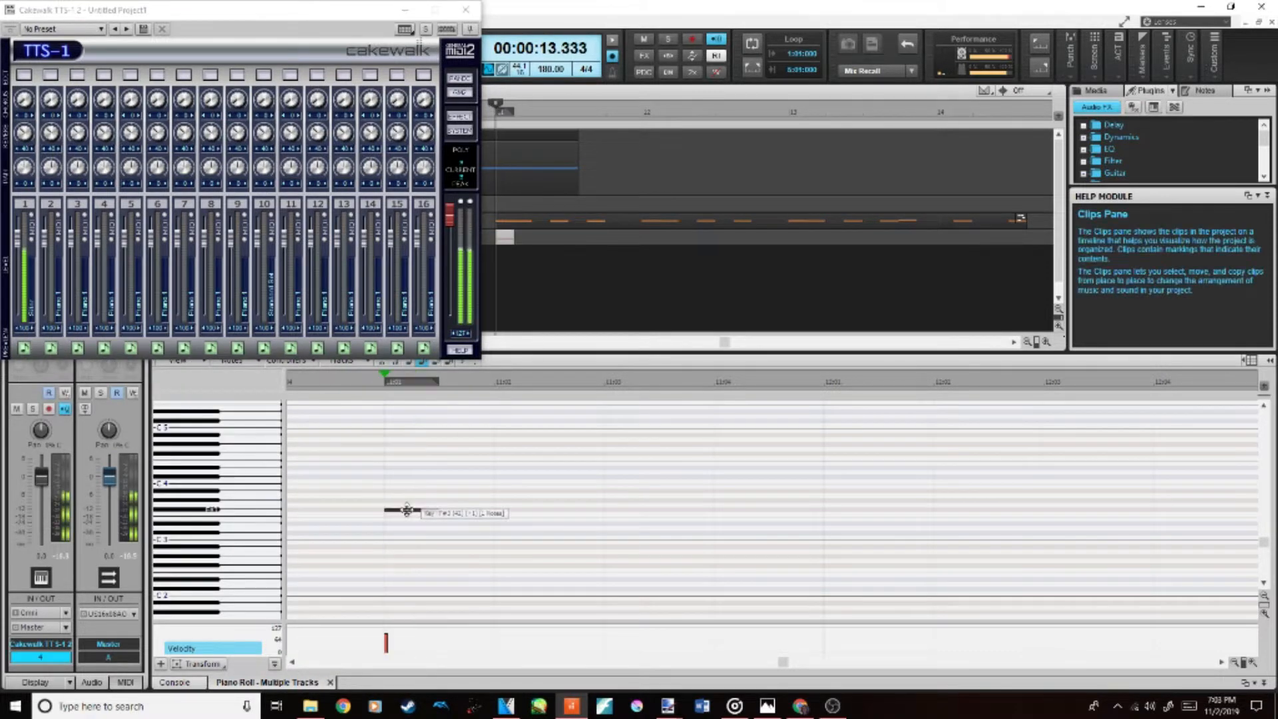
left_click(446, 468)
left_click(668, 468)
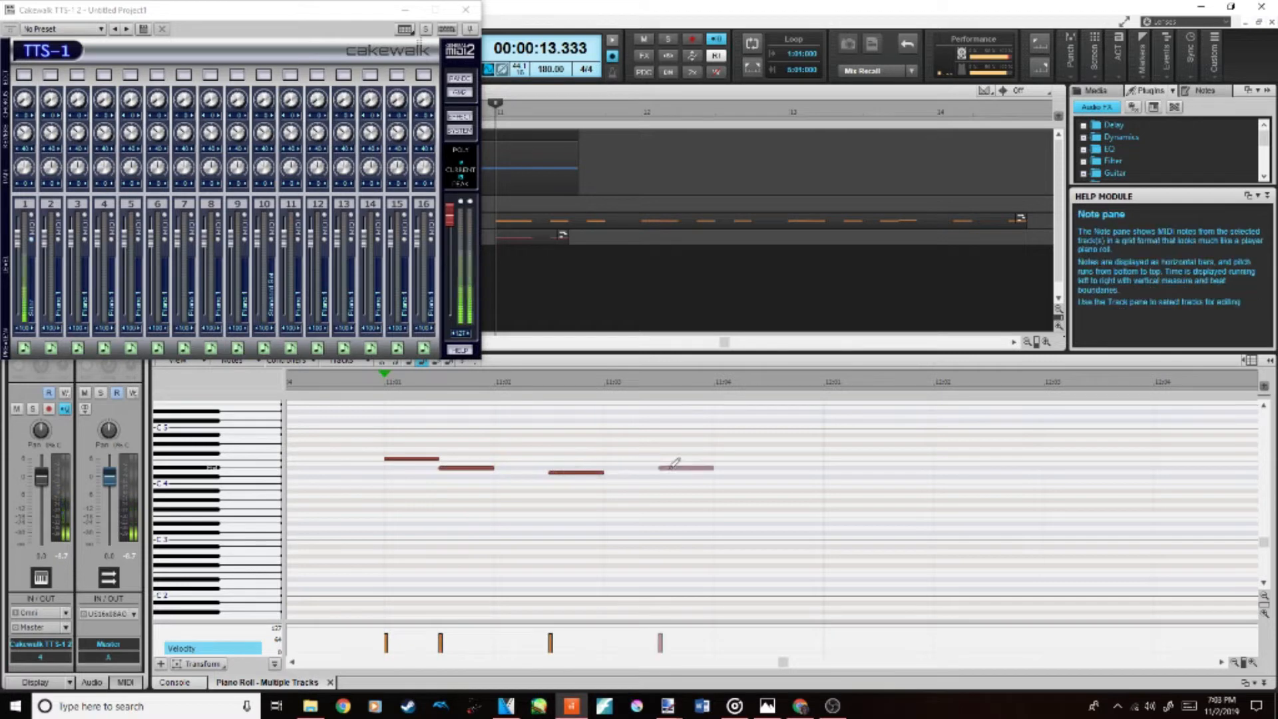
left_click(881, 467)
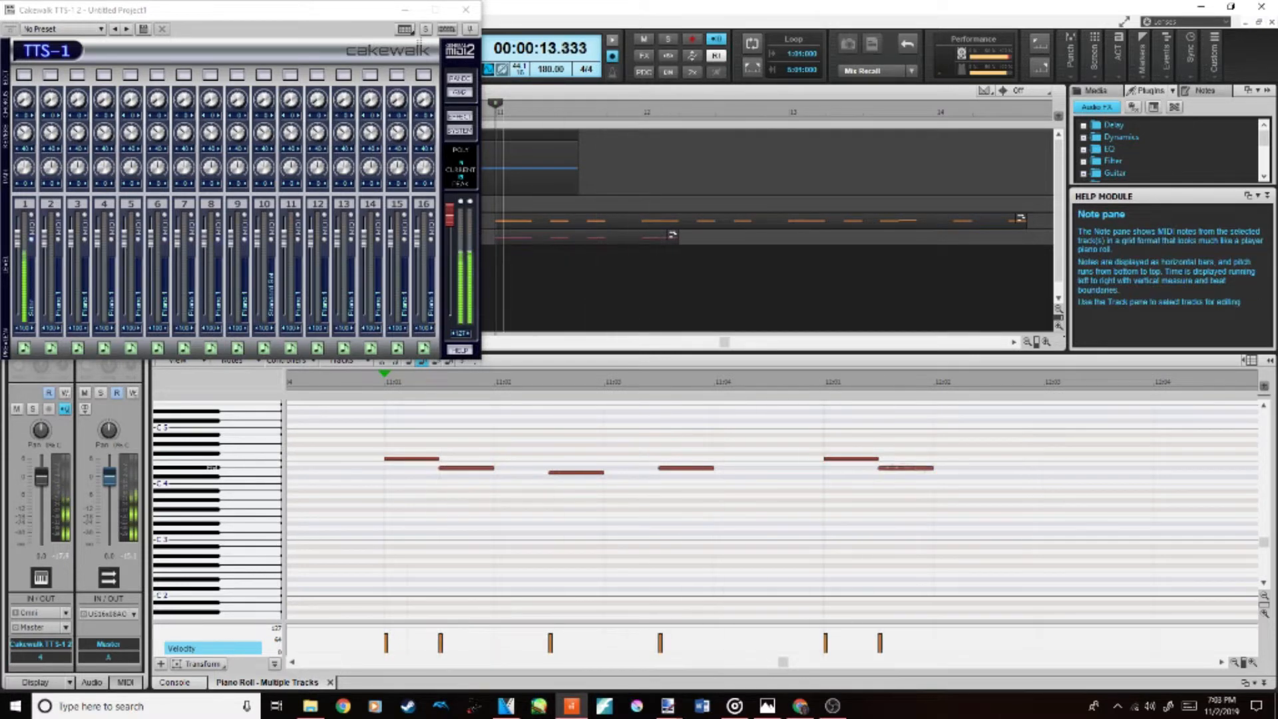
key("space")
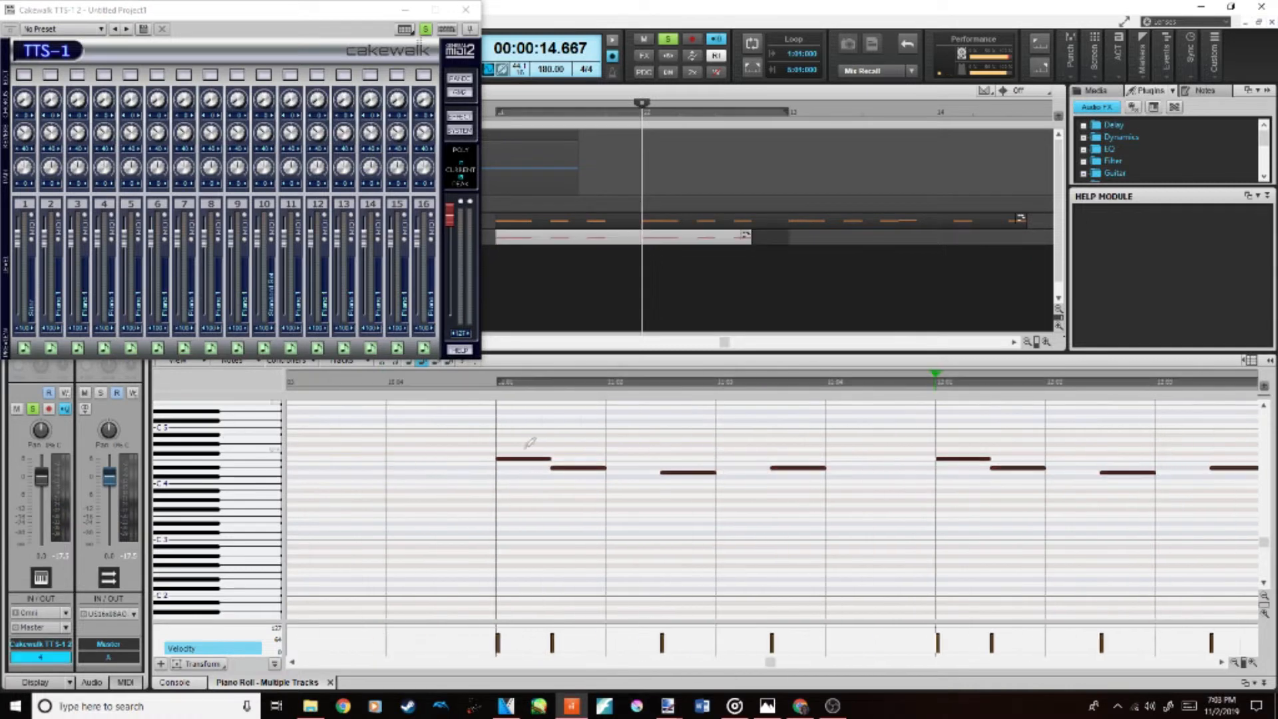
Step: Loop playback from 11:01:000 to 13:01:000 and change the first TTS-1 channel to a Pipe preset
left_click(752, 69)
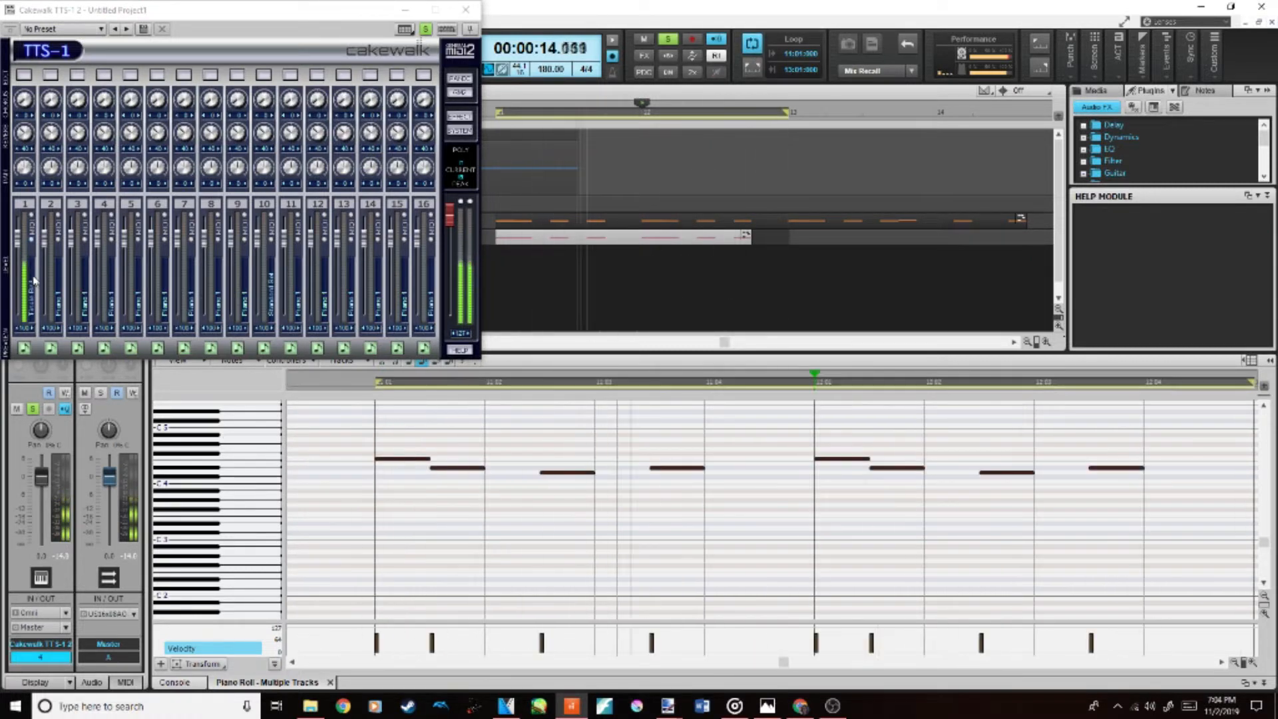
right_click(31, 277)
mouse_move(86, 283)
mouse_move(233, 343)
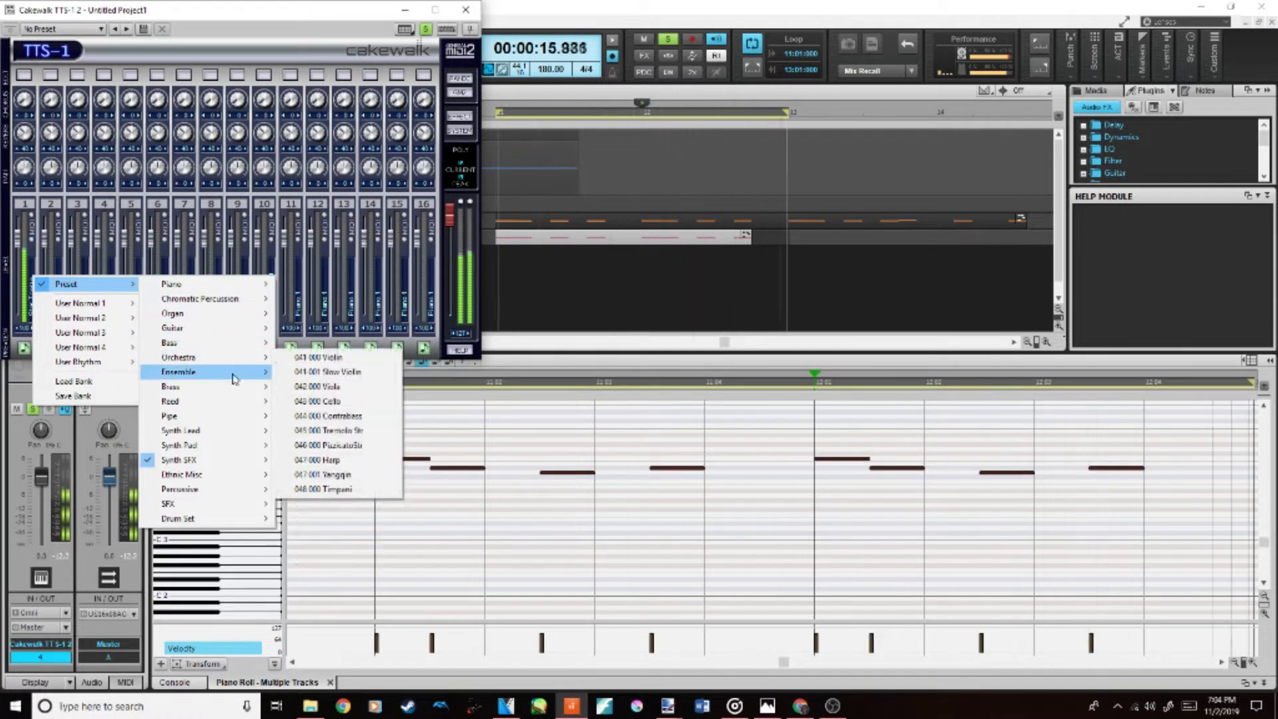
mouse_move(238, 417)
left_click(318, 417)
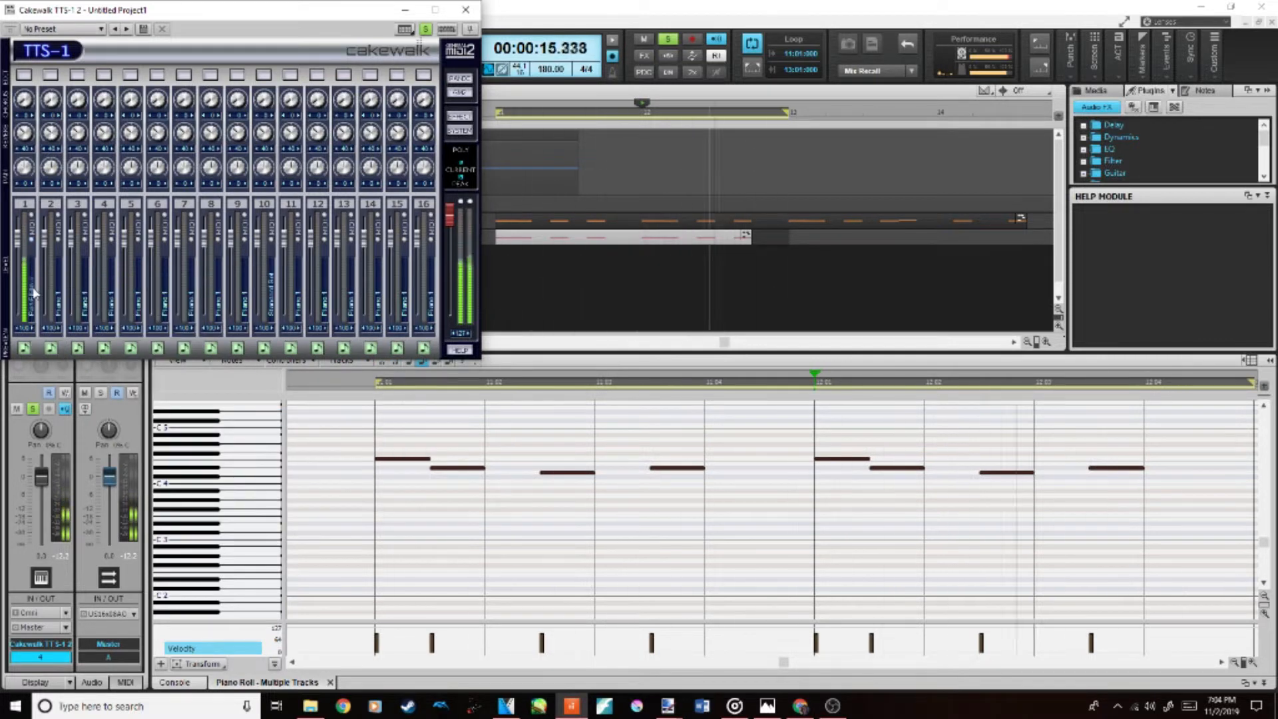
Step: Move the TTS-1 melody notes in bars 11 and 12 up one octave and play them back
key("space")
left_click_drag(399, 458, 397, 406)
key("space")
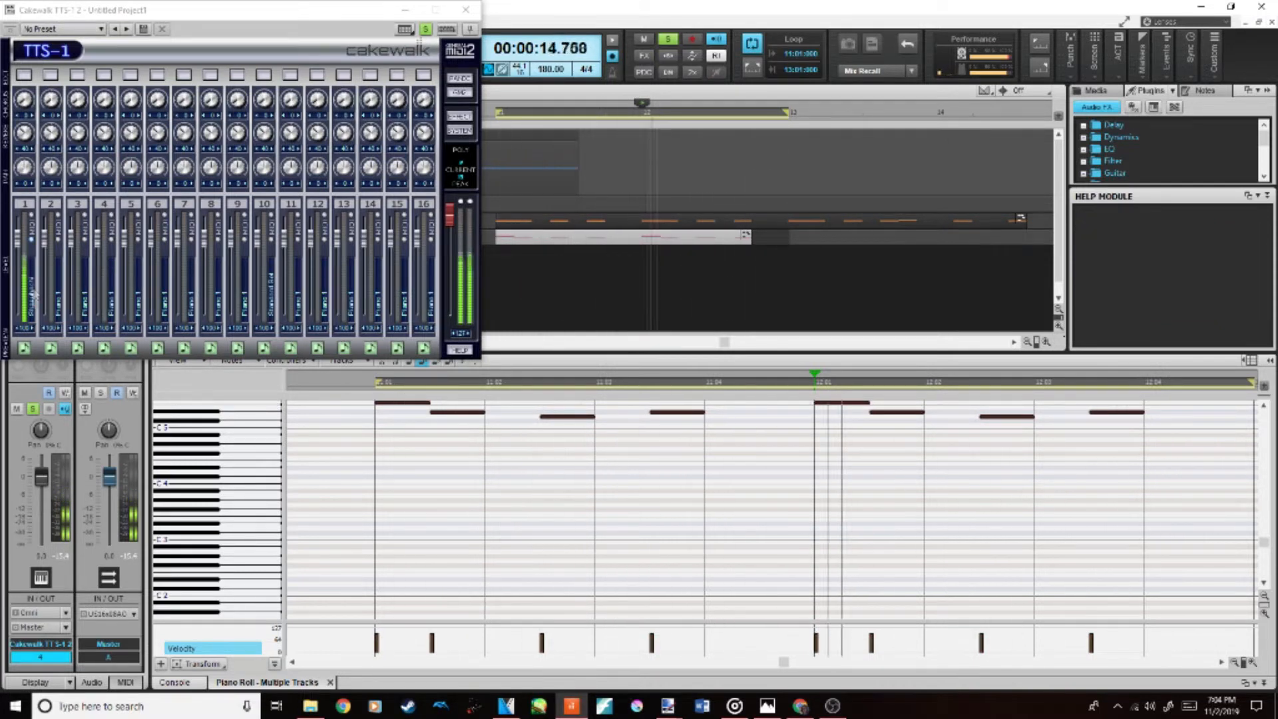
Step: Close the TTS-1 instrument window and turn off loop playback
left_click(32, 305)
mouse_move(97, 319)
mouse_move(269, 449)
left_click(465, 10)
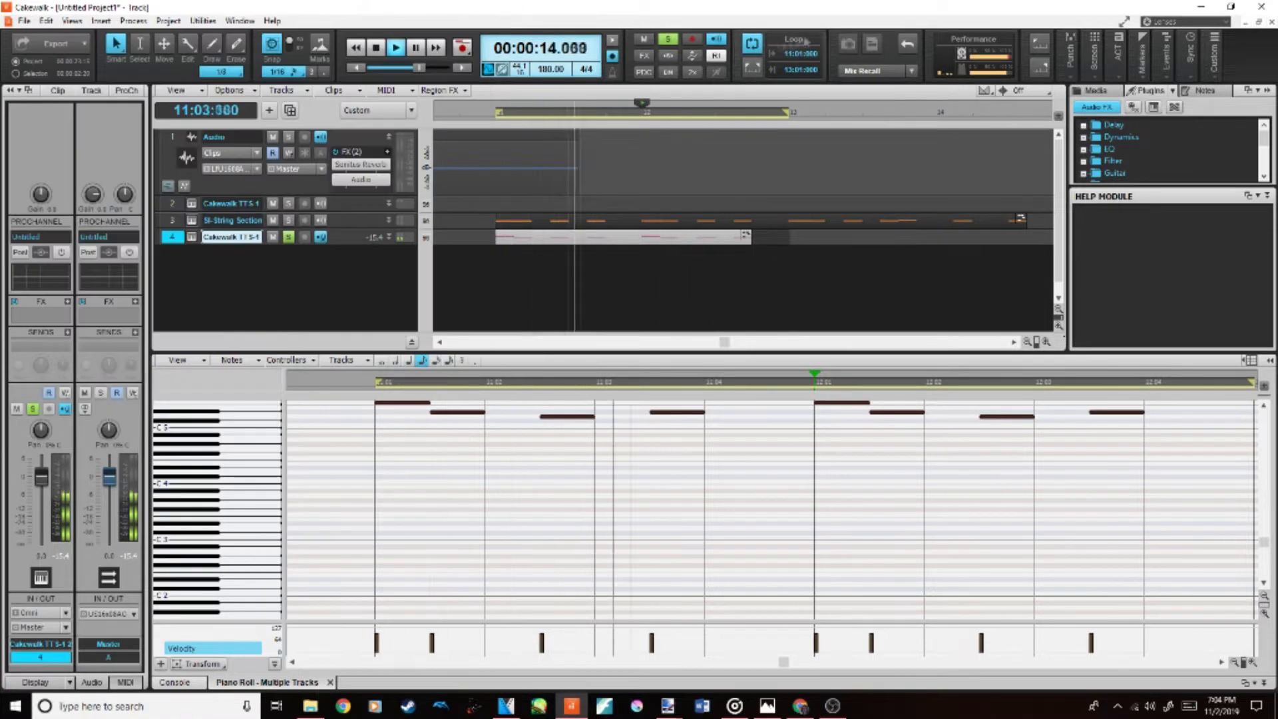
left_click(753, 44)
left_click(1179, 490)
key("space")
Step: Draw the last three eighth notes of bar 13 on the TTS-1 track, finishing on the highest at 13:04, and check them by playback
scroll(454, 444, "up", 3)
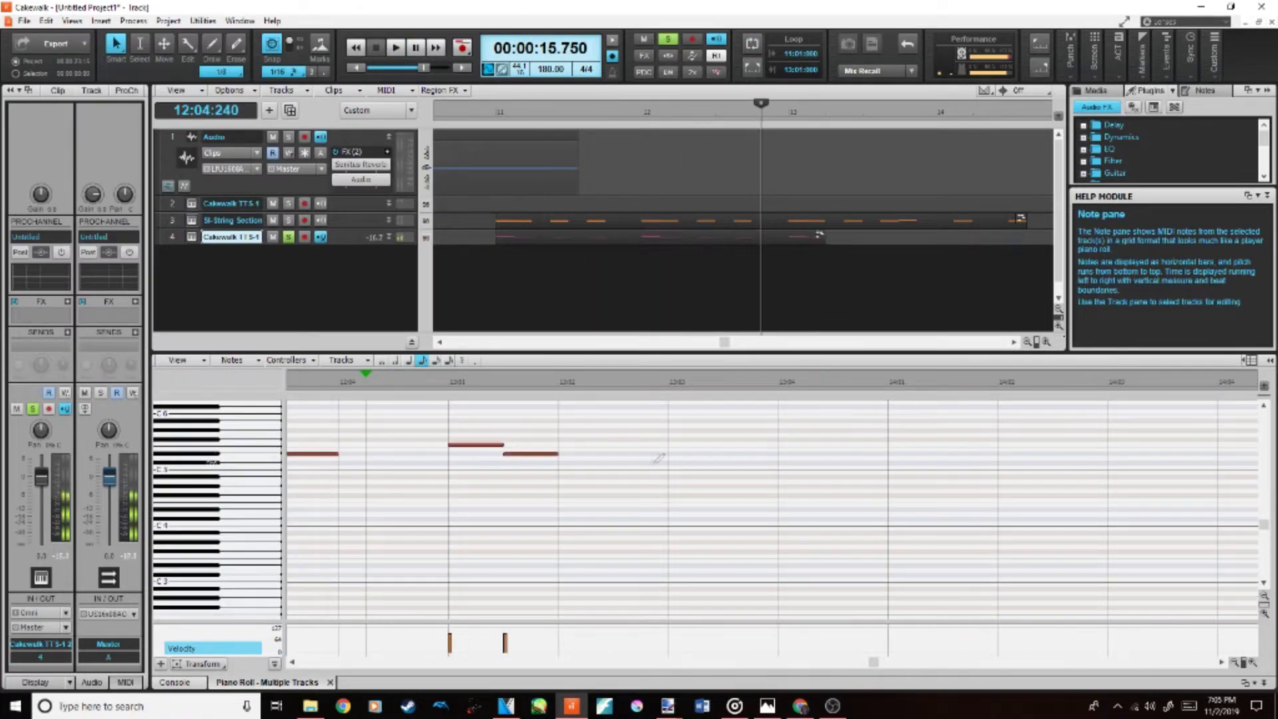
left_click(658, 459)
key("space")
key("space")
left_click_drag(747, 450, 813, 435)
key("space")
left_click(811, 444)
key("space")
key("space")
Step: Add two eighth notes in bar 14, halfway through beat 1 and a lower one on beat 3, and play the phrase back
left_click(912, 454)
key("space")
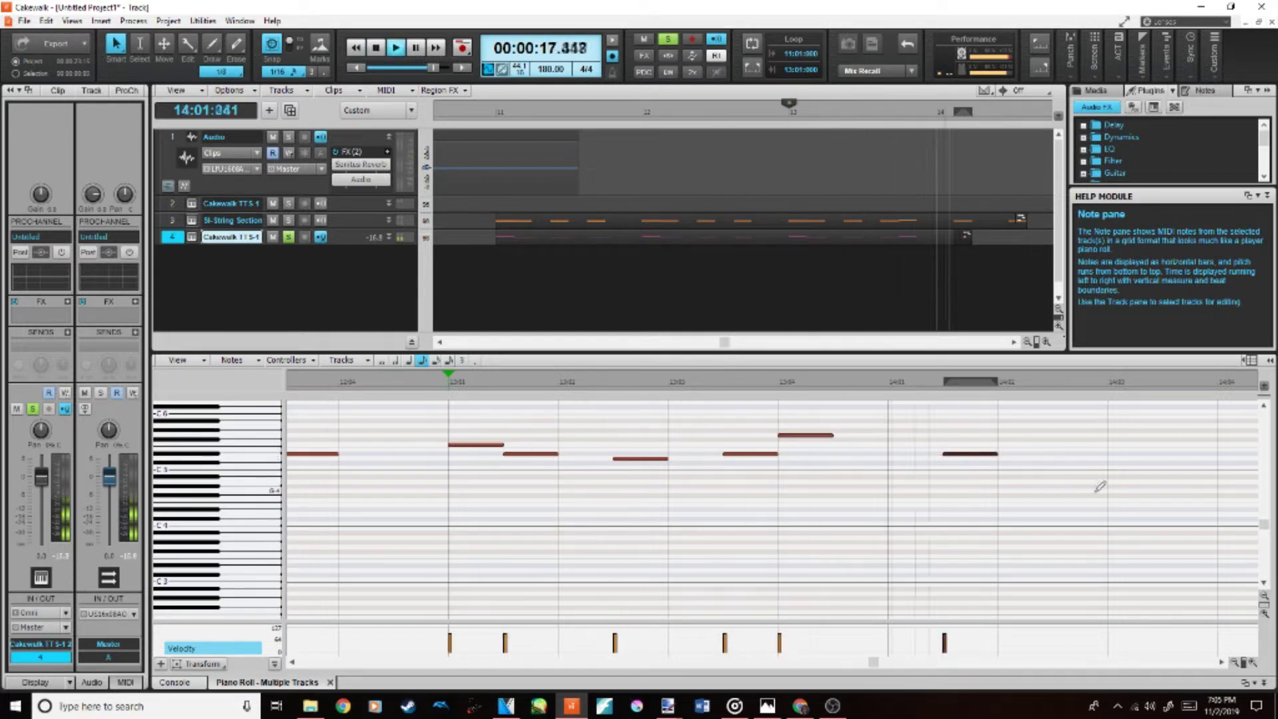
key("space")
left_click(1132, 465)
left_click_drag(1132, 465, 1134, 477)
key("space")
key("space")
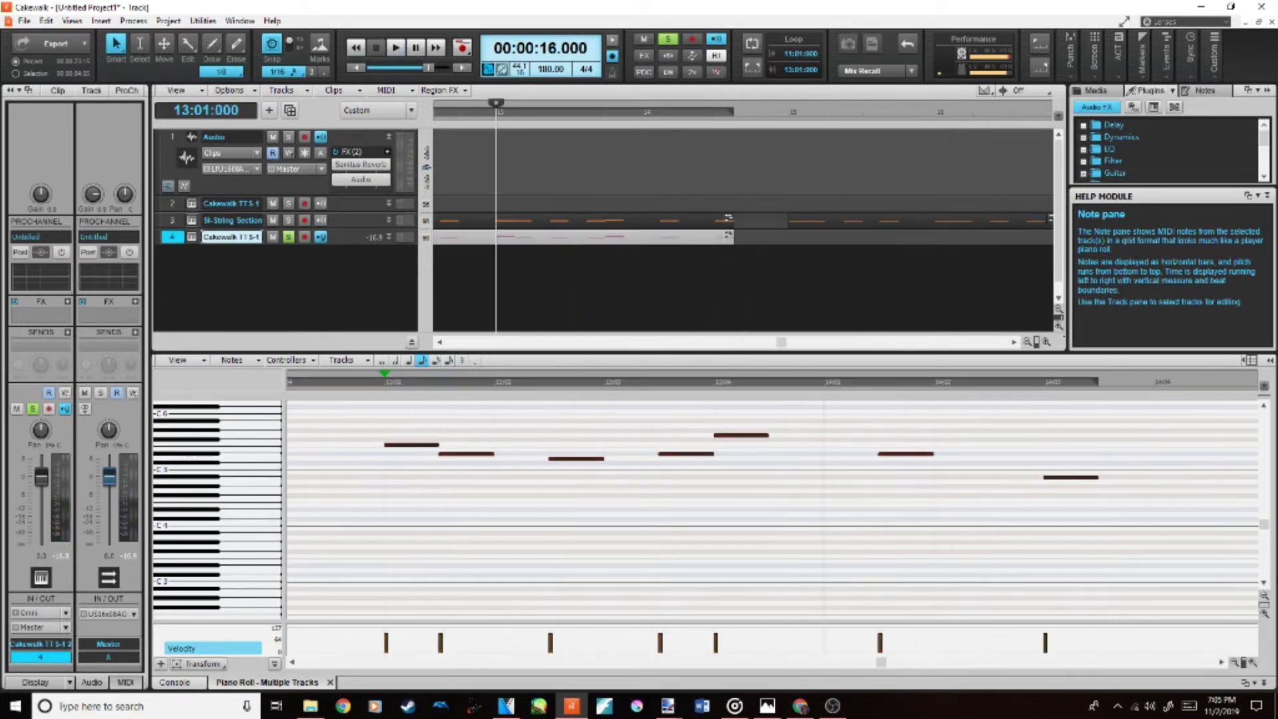
Step: Raise the last TTS-1 note of the repeated phrase to the phrase's opening pitch, play it back and unsolo the track
key("space")
key("space")
left_click(1187, 382)
left_click_drag(1144, 476, 1143, 444)
key("space")
key("space")
left_click(289, 237)
key("space")
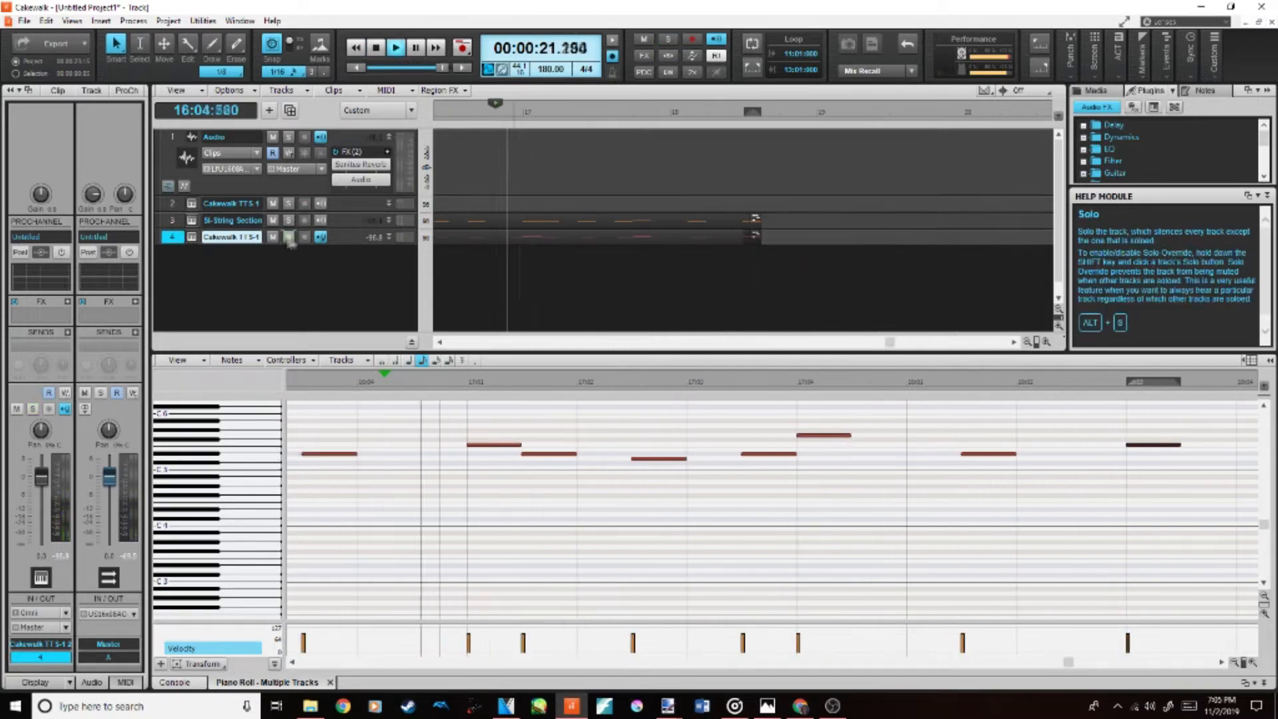
Step: Play the song from the beginning and save the project as "dangerous gze"
left_click(357, 68)
scroll(842, 206, "down", 4)
key("ctrl+s")
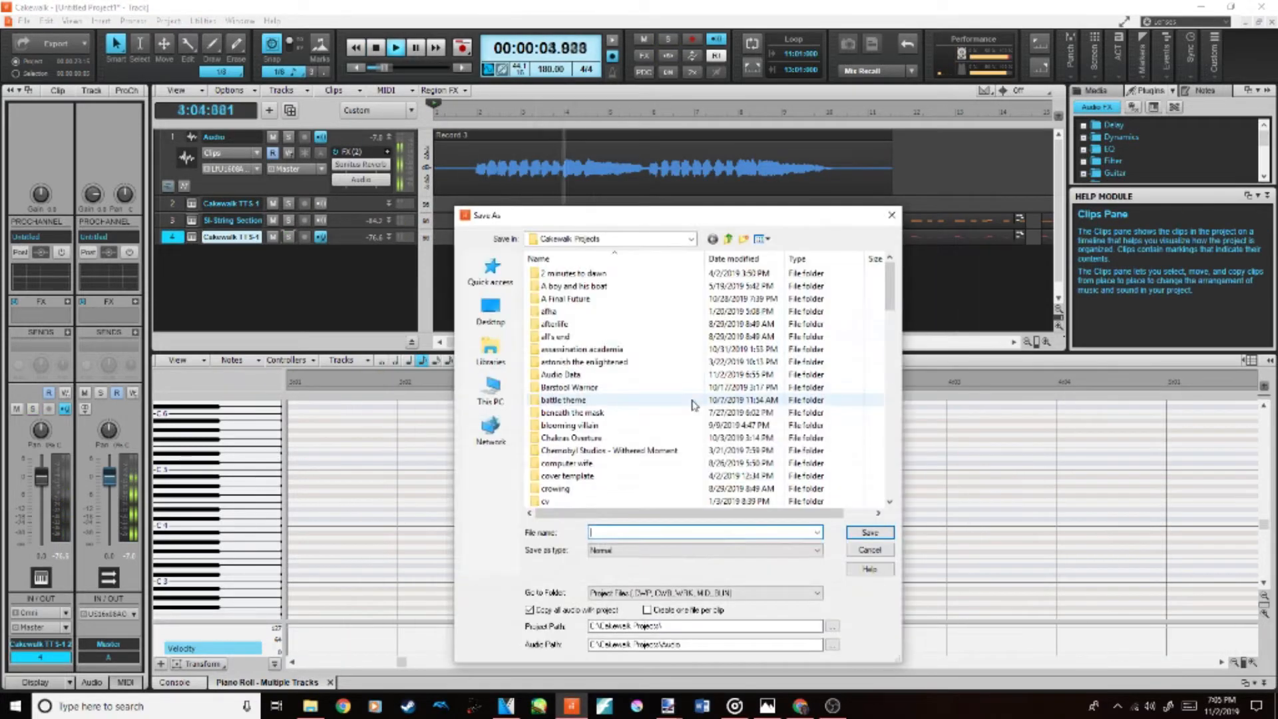
type("dangerous gze")
key("Return")
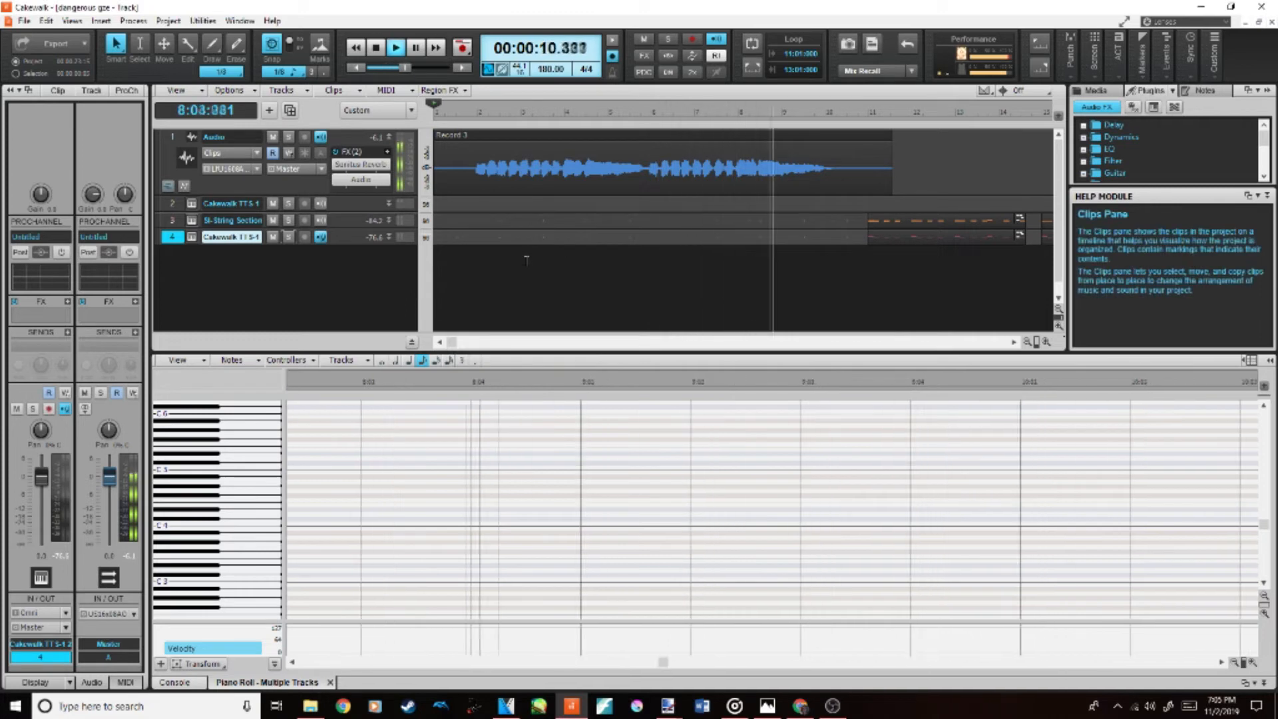
Step: Move the melody clips on the string and TTS-1 tracks one bar earlier to begin in bar 10, and check them by playback
left_click(778, 157)
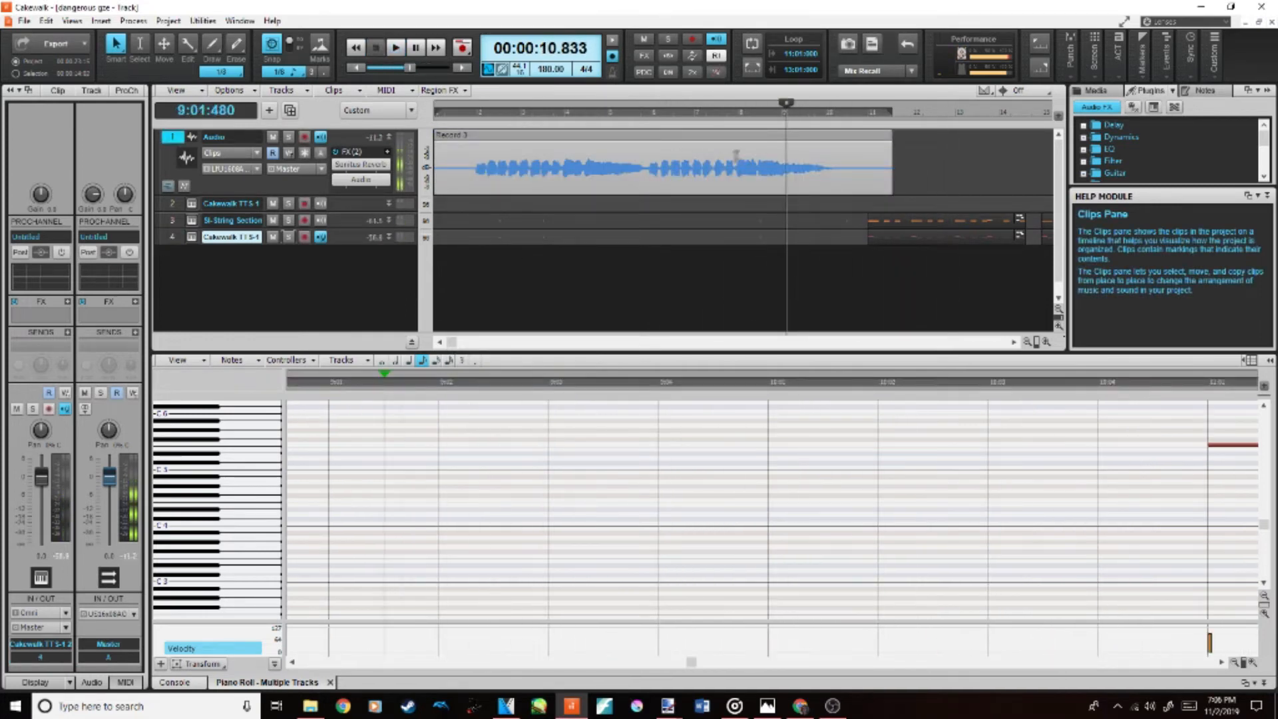
key("space")
left_click_drag(902, 233, 847, 217)
left_click(839, 213)
left_click(874, 237)
left_click(825, 237)
key("space")
key("space")
key("space")
scroll(813, 283, "down", 5)
key("space")
Step: Move the string melody clips out to bar 41 and play the TTS-1 melody without them
left_click_drag(574, 216, 893, 216)
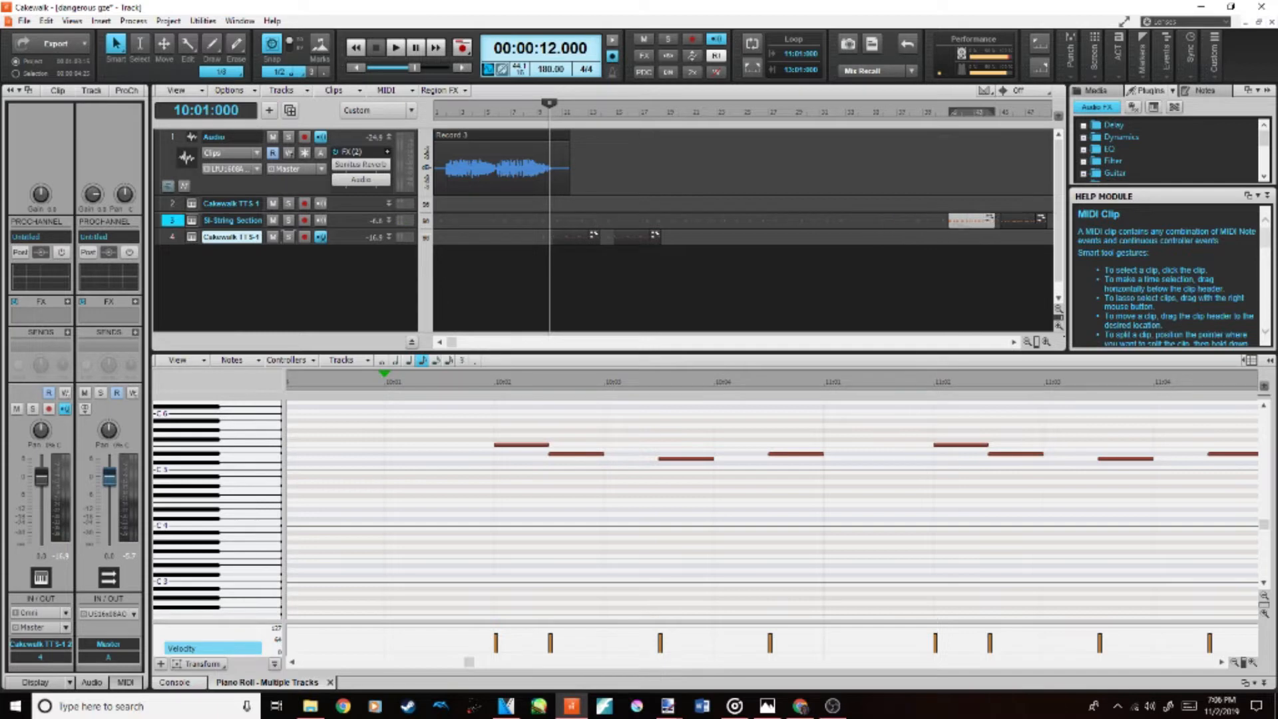
scroll(878, 233, "up", 4)
key("space")
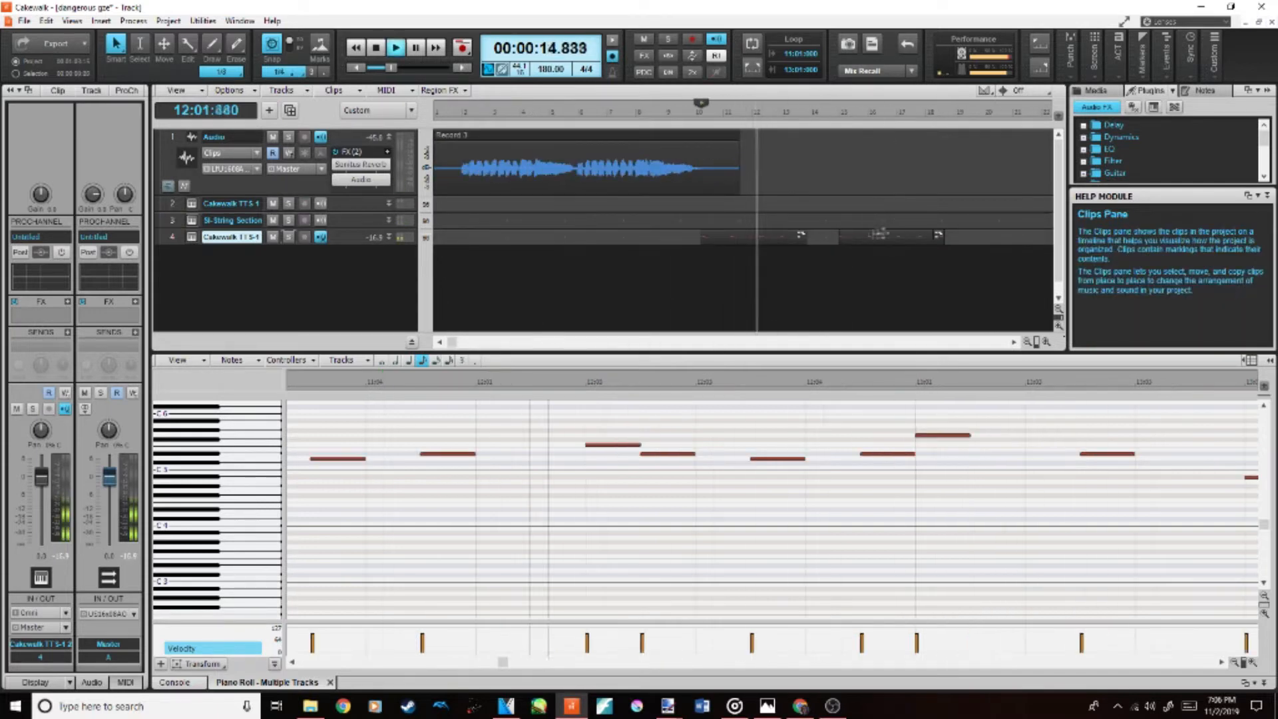
key("space")
Step: Move the second TTS-1 melody clip earlier to start on beat 2 of bar 14, and play it back
left_click(811, 237)
left_click_drag(865, 233, 836, 229)
scroll(836, 233, "up", 5)
mouse_move(562, 343)
left_mouse_down()
mouse_move(605, 344)
mouse_move(591, 343)
left_mouse_up()
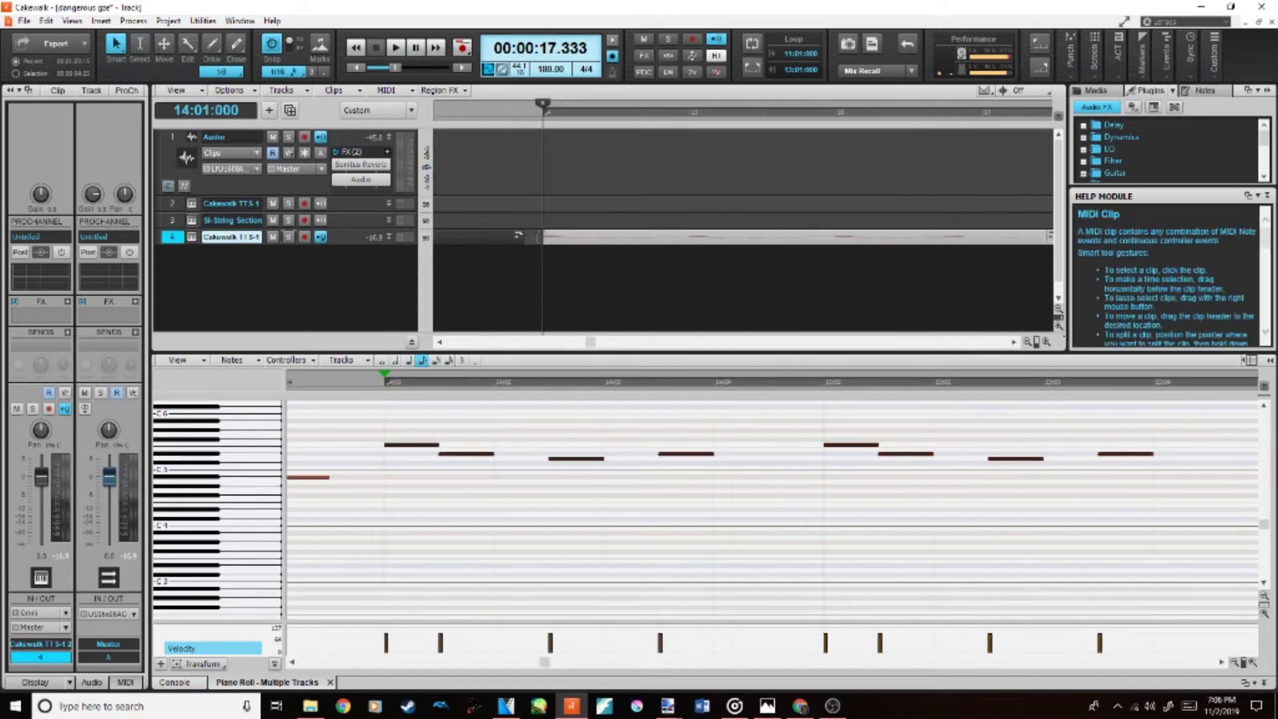
key("space")
scroll(613, 236, "down", 4)
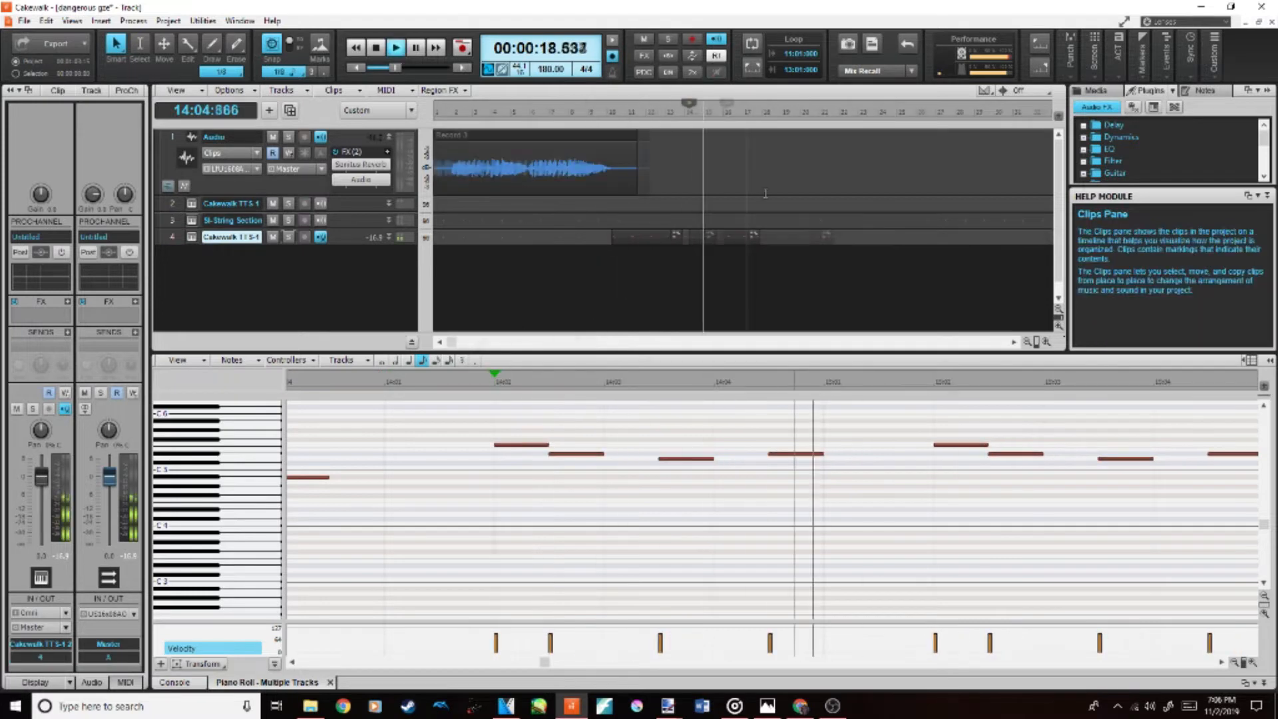
Step: Copy both TTS-1 melody clips, paste them at bar 18 and play through the repeats
left_click(628, 234)
left_click(708, 235, "ctrl")
key("space")
left_click(765, 236)
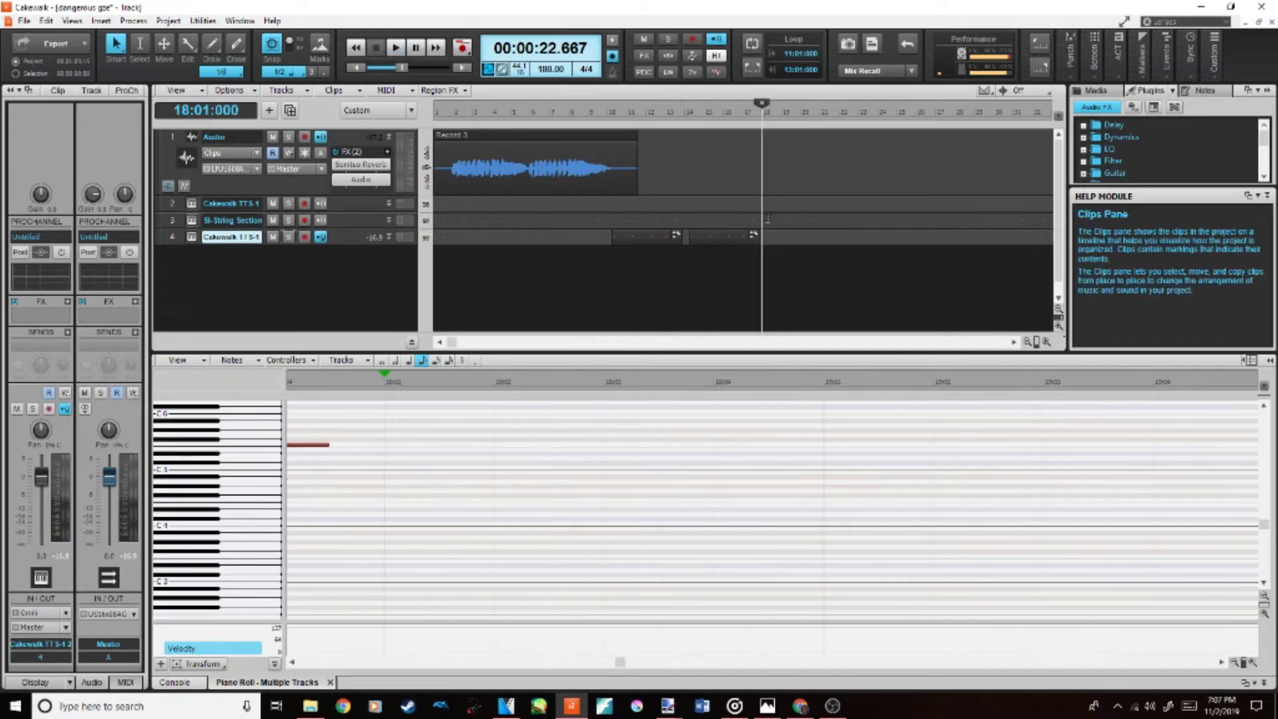
scroll(766, 234, "up", 5)
key("space")
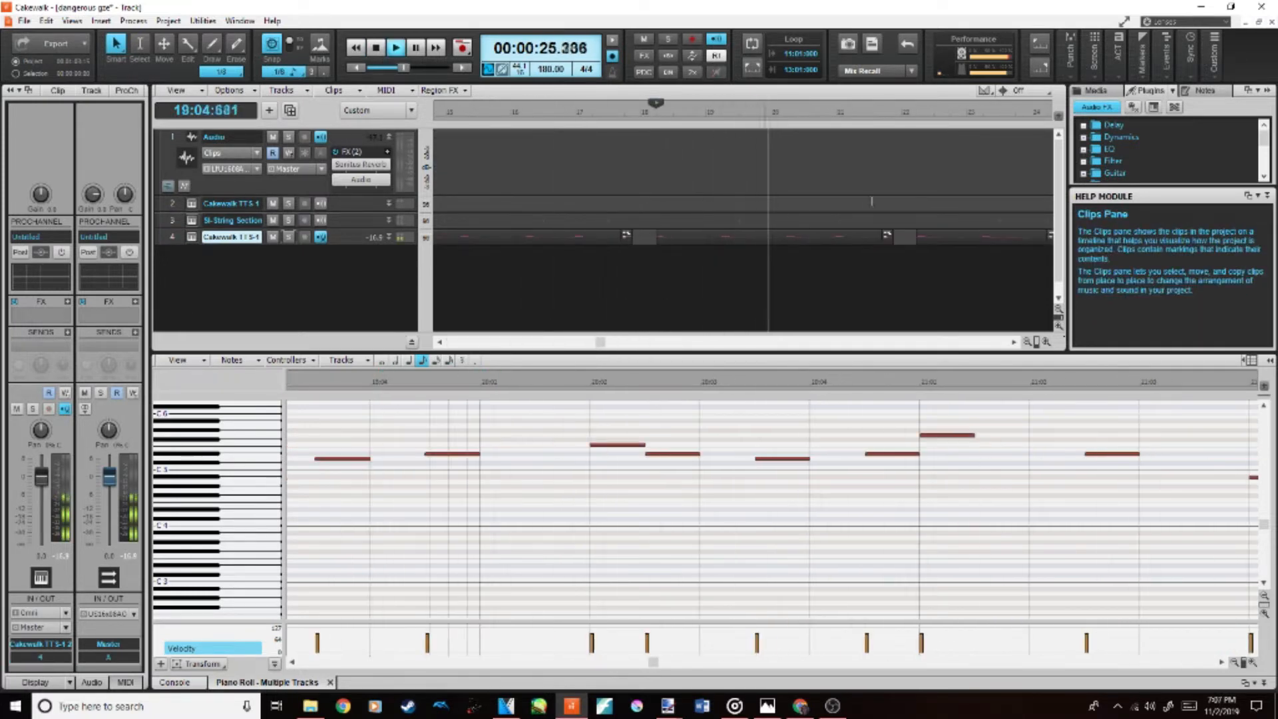
scroll(1002, 215, "down", 4)
scroll(1002, 215, "down", 3)
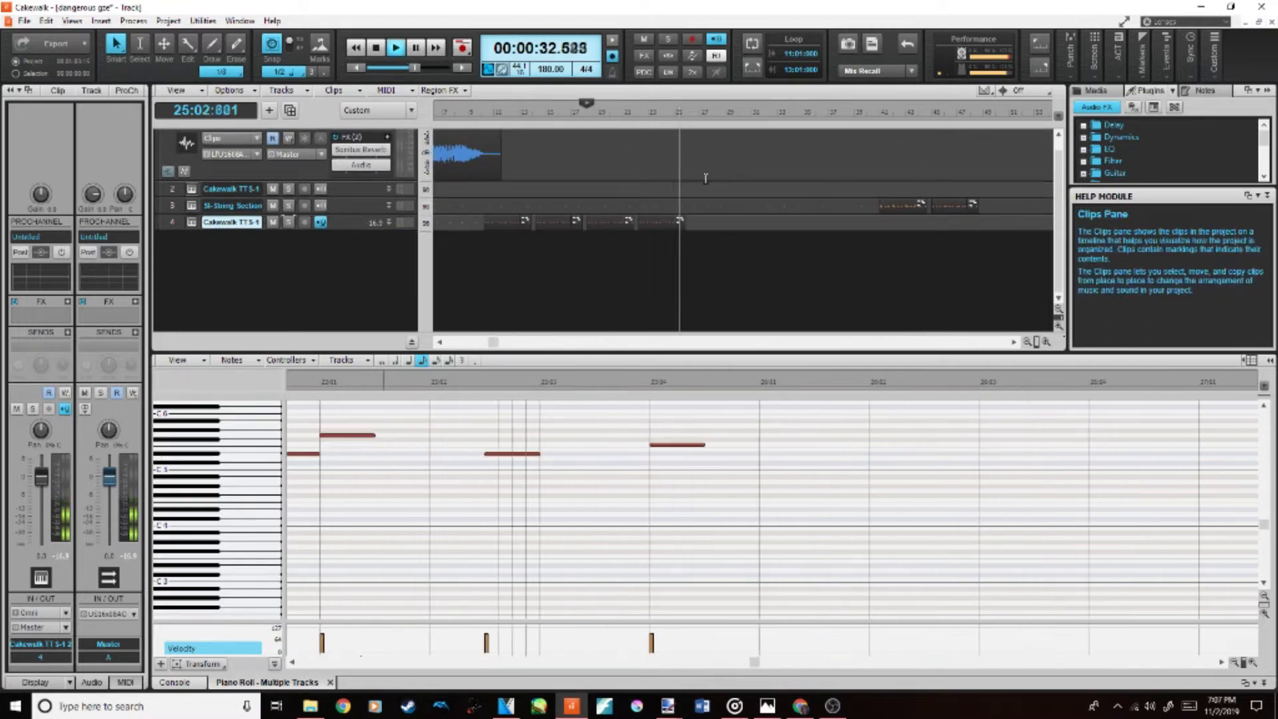
Step: Stop playback, consult the Death Battle: Dangerous Gaze video in the browser and return to Cakewalk
key("space")
left_click(800, 704)
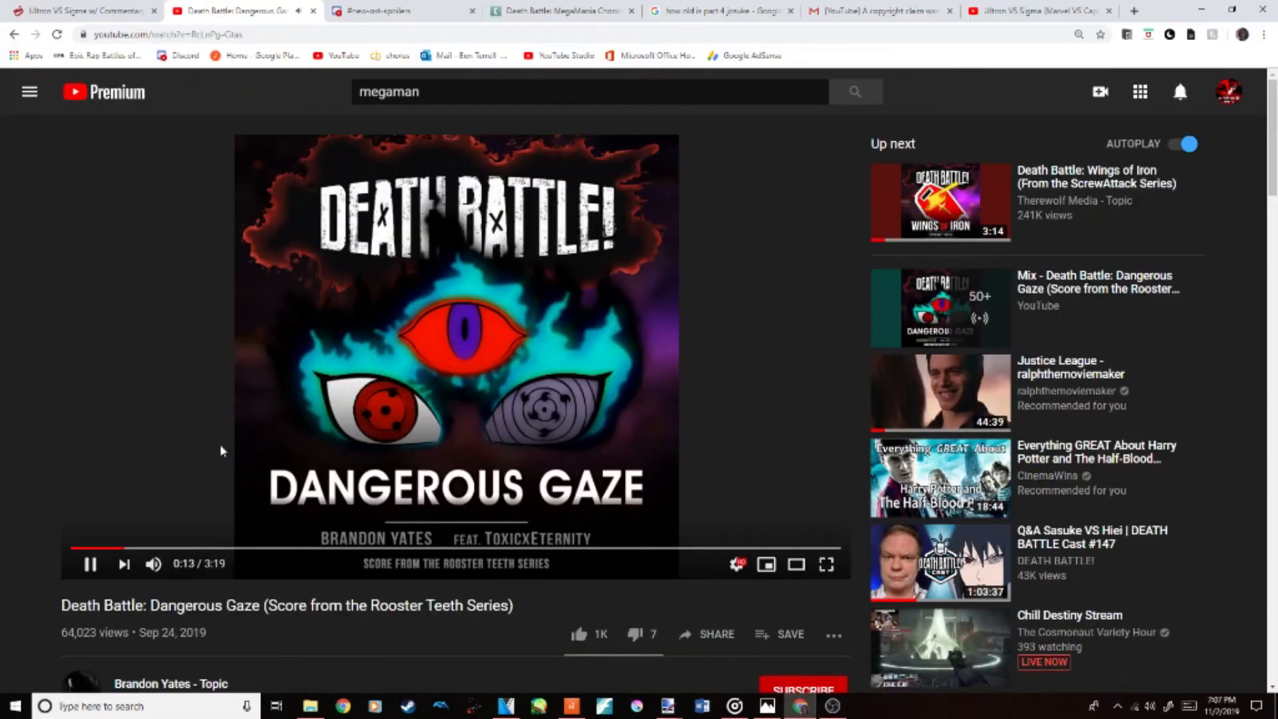
left_click(571, 706)
Step: Add another Cakewalk TTS-1 instrument track as track 5 and close its instrument window
right_click(319, 280)
left_click(363, 314)
left_click(432, 201)
left_click(464, 10)
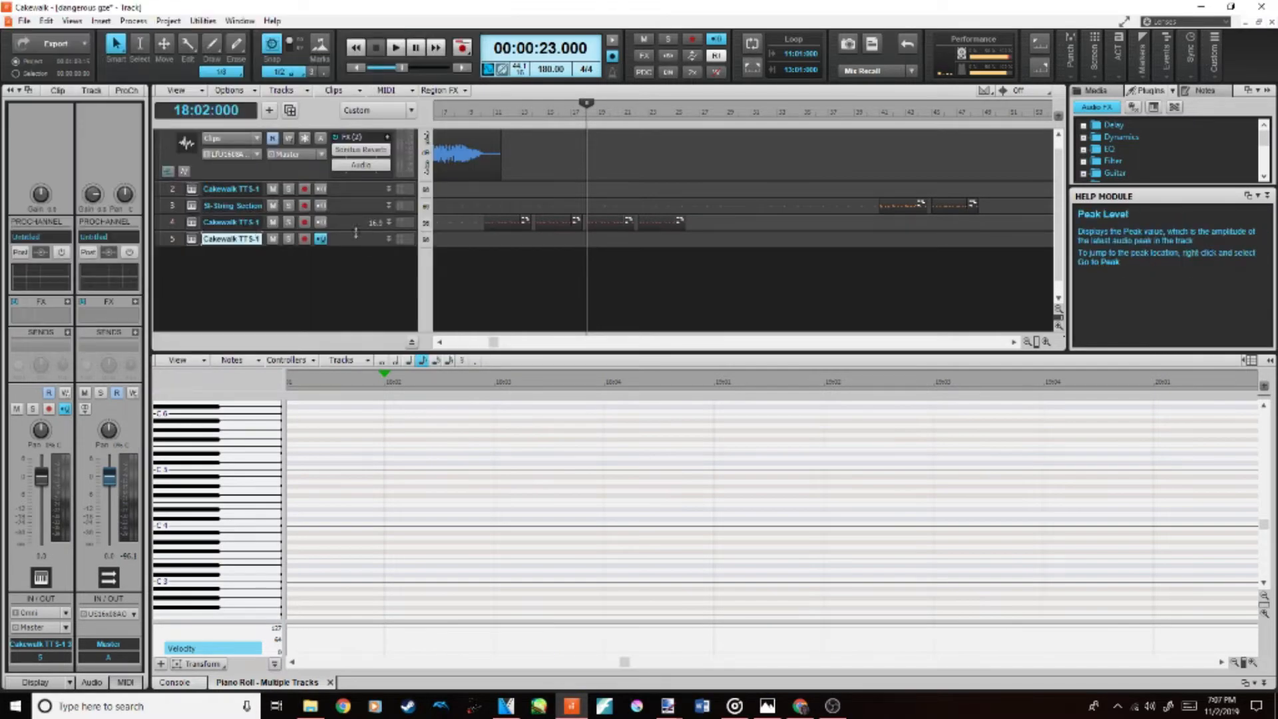
Step: After rechecking the reference video, draw a sustained three-note chord from C4 across bars 10 and 11 on the string track and play it
left_click(483, 201)
left_click(800, 704)
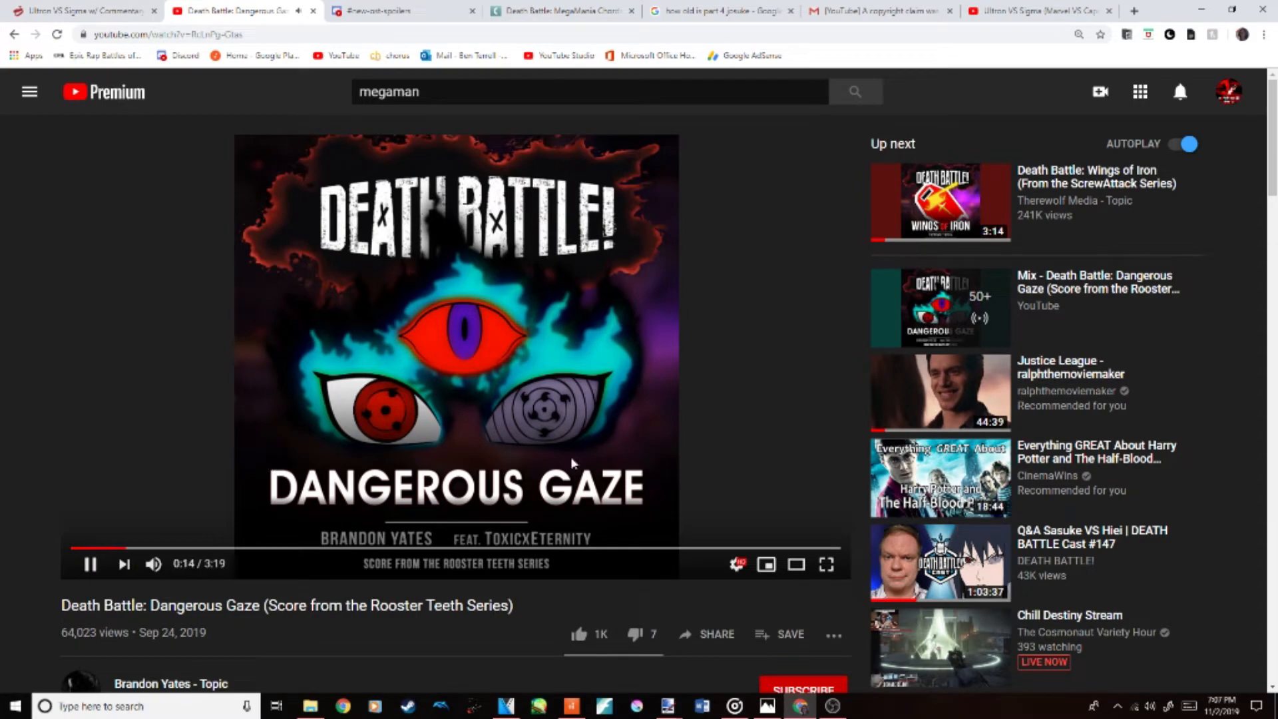
left_click(571, 710)
left_click(169, 205)
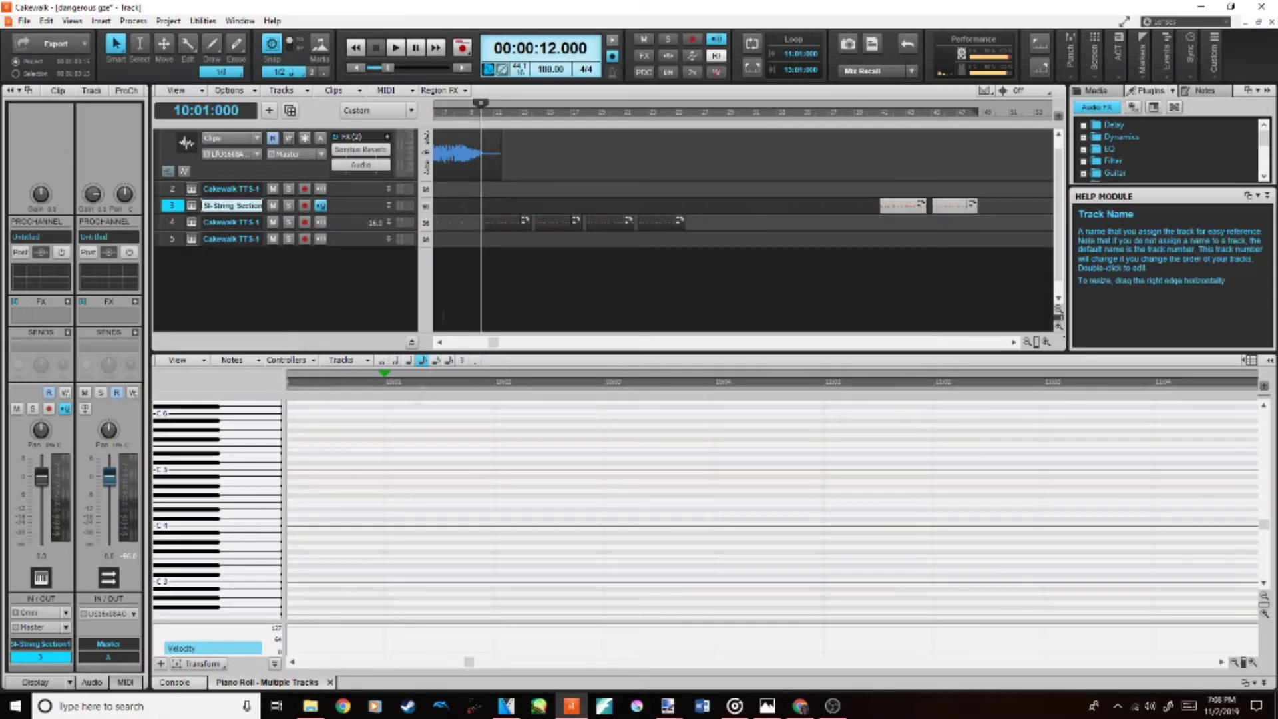
left_click(402, 500)
left_click_drag(404, 500, 1064, 548)
left_click_drag(480, 661, 464, 662)
left_click(551, 524)
left_click(556, 491)
key("space")
key("space")
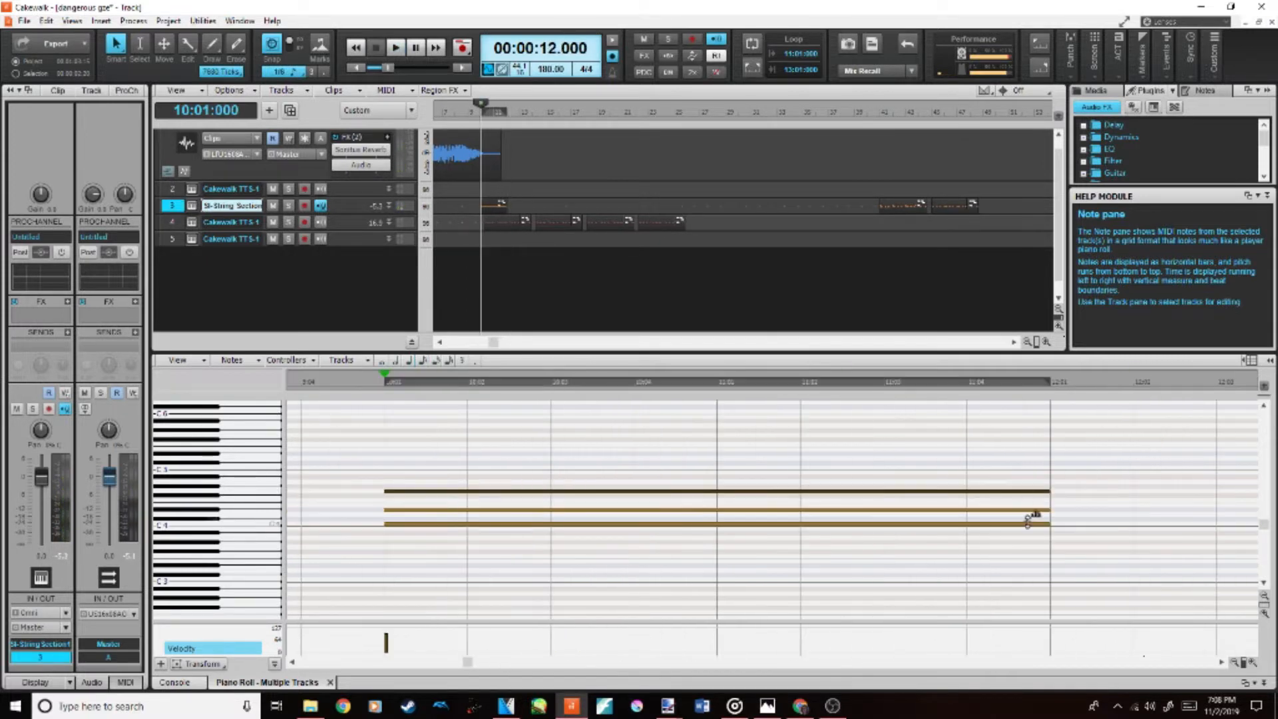
Step: Extend the string chord to four bars, paste a copy of its clip at bar 14 and play it back
left_click_drag(1045, 510, 1134, 550)
left_click(519, 207)
left_click(513, 203)
key("ctrl+c")
left_click(532, 208)
key("ctrl+v")
key("space")
key("space")
Step: Lower the bottom note of the string chord at bar 14 by four semitones, raise its top note one semitone and audition it
left_click_drag(341, 522, 339, 540)
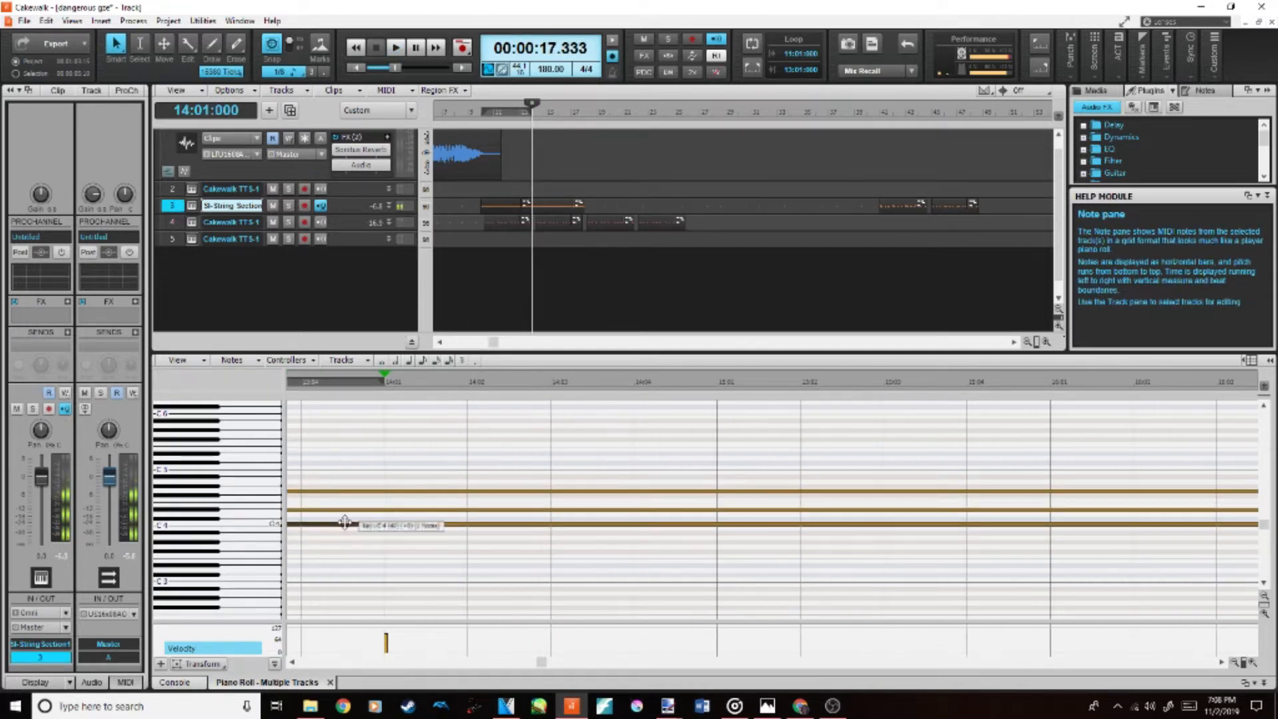
left_click_drag(411, 510, 403, 542)
key("space")
key("space")
key("space")
key("space")
key("space")
key("space")
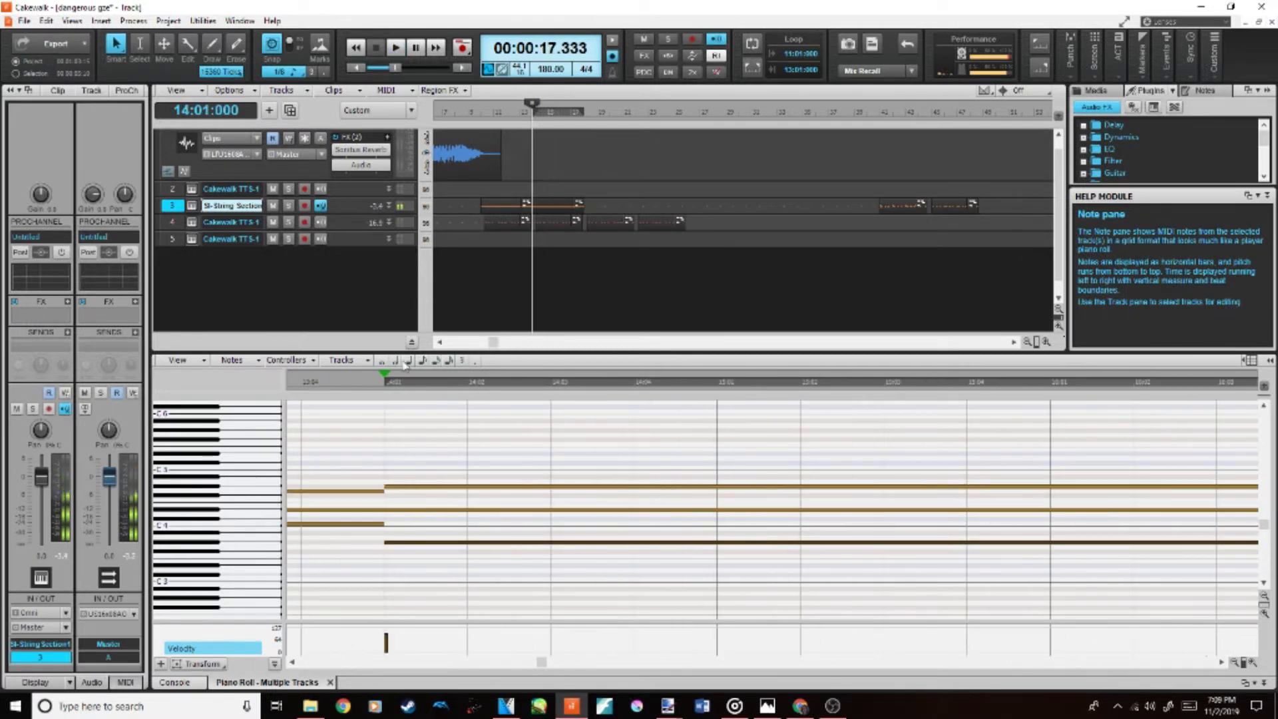
Step: Add whole notes C4 in bar 16 and D4 in bar 17 to the string chord and play them back
left_click(382, 360)
left_click(1055, 528)
left_click_drag(1068, 528, 1074, 524)
key("space")
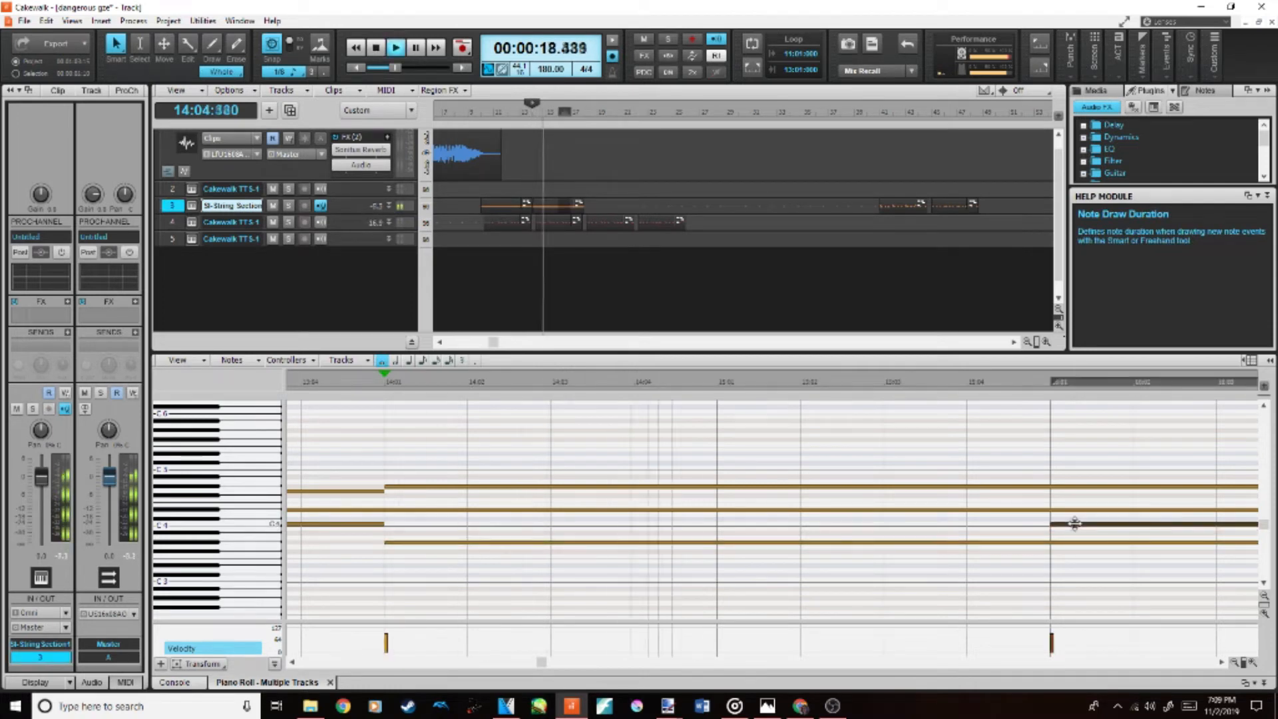
left_click(584, 511)
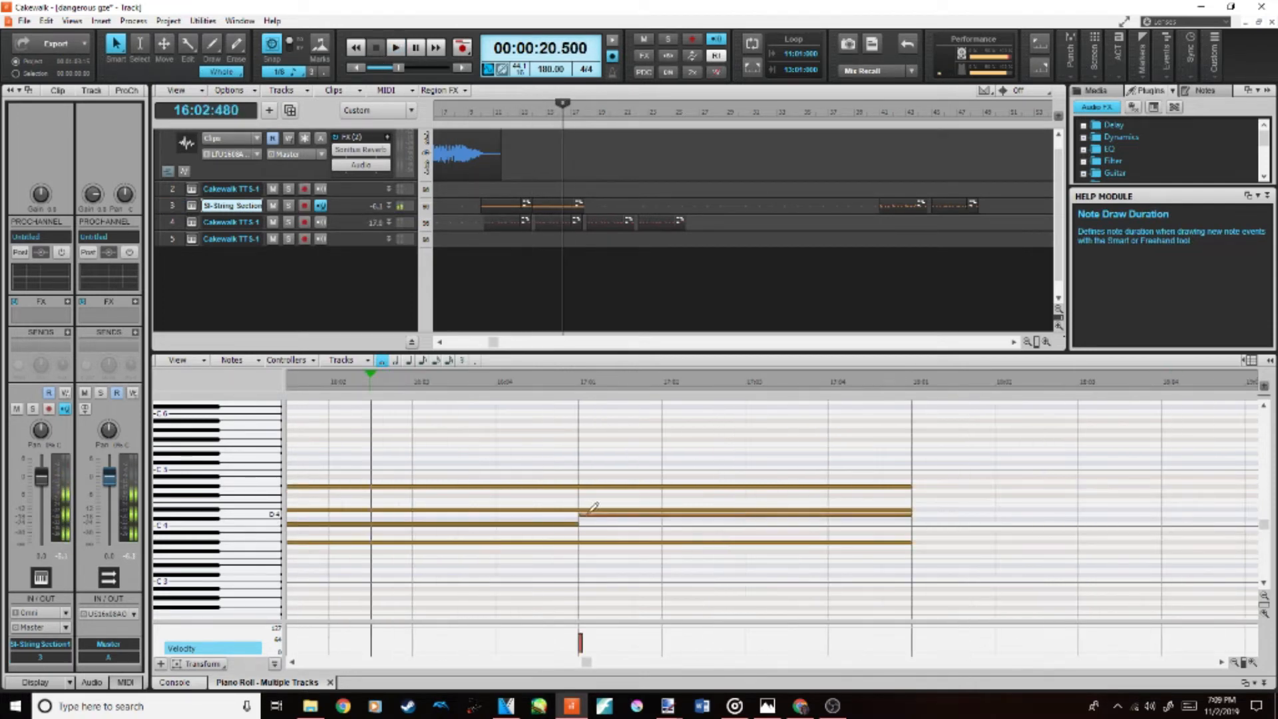
key("space")
left_click(579, 381)
key("space")
Step: Copy both string chord clips, paste them at bar 18 and play the result
left_click(504, 202)
left_click(556, 202, "ctrl")
left_click(589, 188)
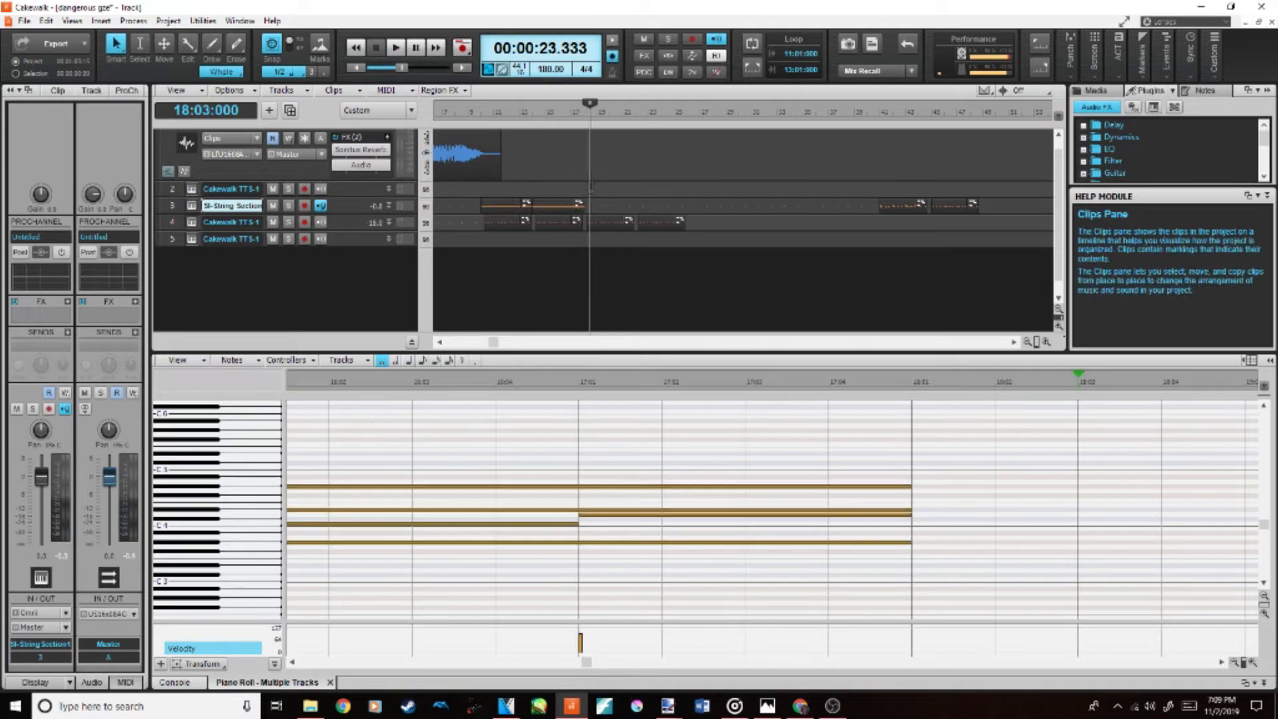
left_click(587, 185)
key("ctrl+v")
key("space")
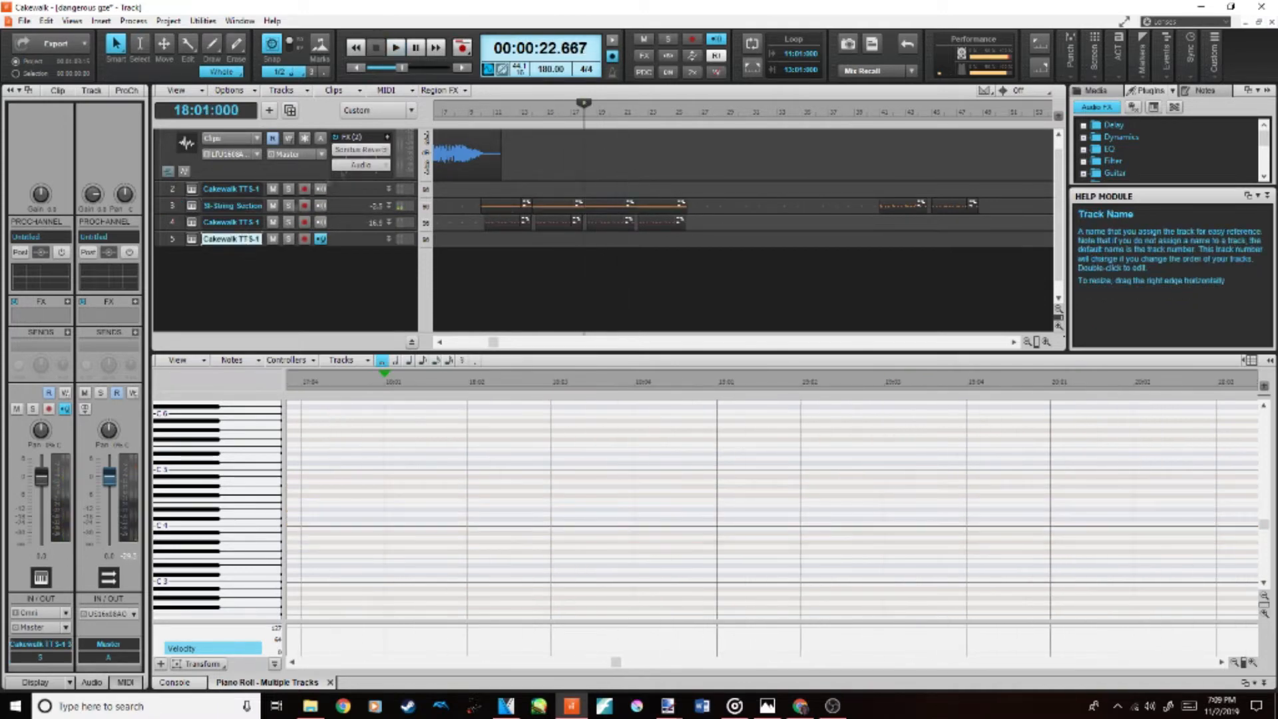
Step: Check which sounds the TTS-1 tracks use and rename track 2 as Piano
double_click(243, 239)
left_click_drag(346, 238, 349, 191)
double_click(192, 207)
left_click(472, 8)
left_click_drag(360, 256, 358, 254)
Step: Rename track 5 as Orchestra, track 4 as Flute, track 3 as Strings and the audio track as Delayed Clean guitar
double_click(252, 240)
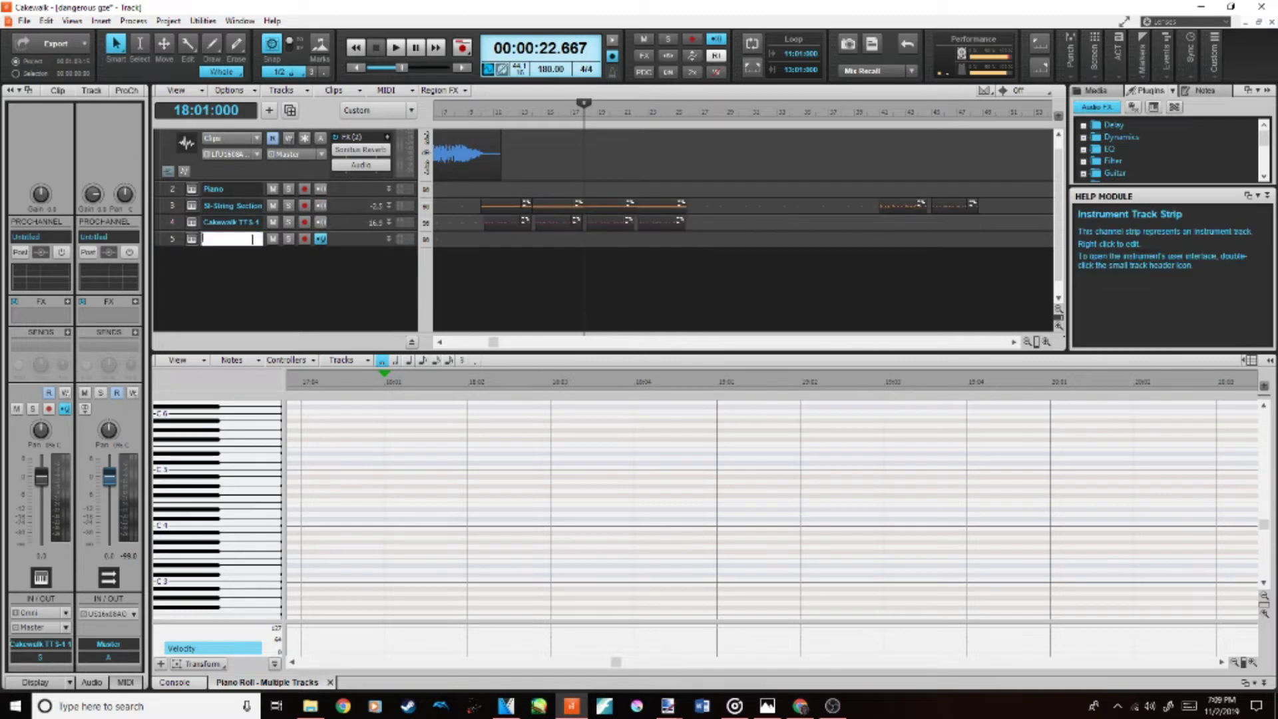
double_click(246, 223)
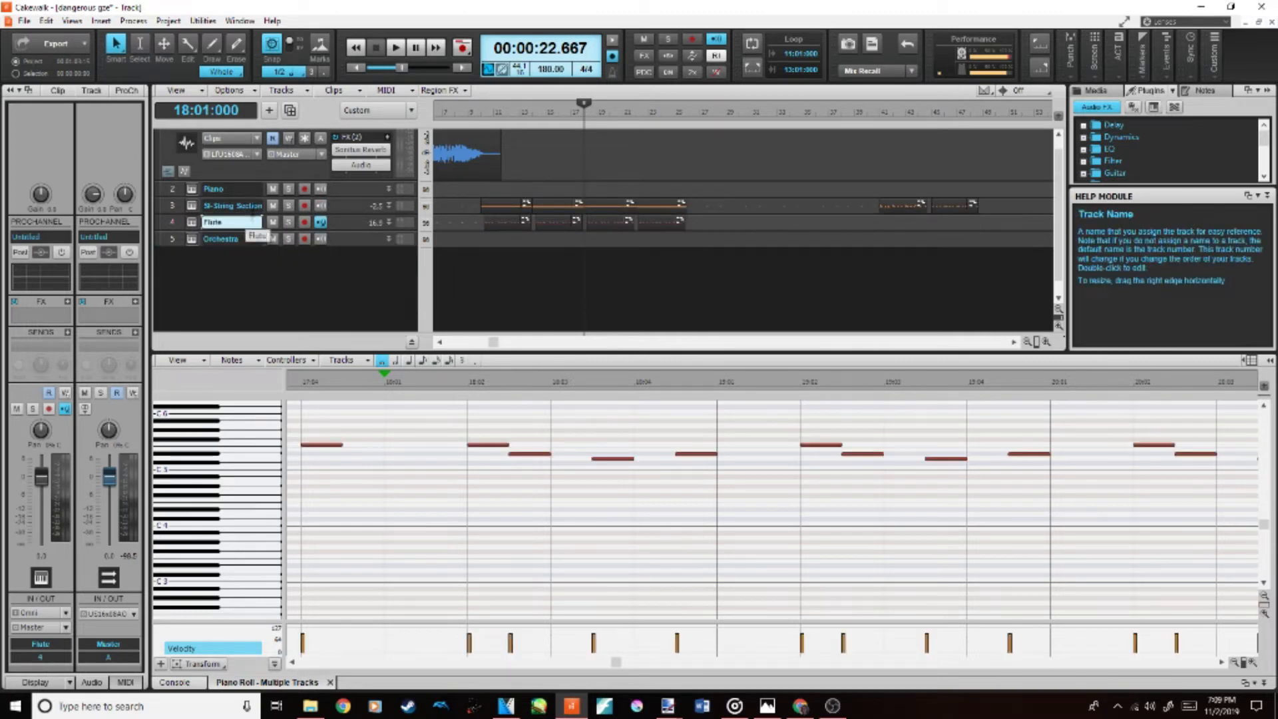
double_click(234, 205)
scroll(303, 180, "up", 1)
double_click(226, 135)
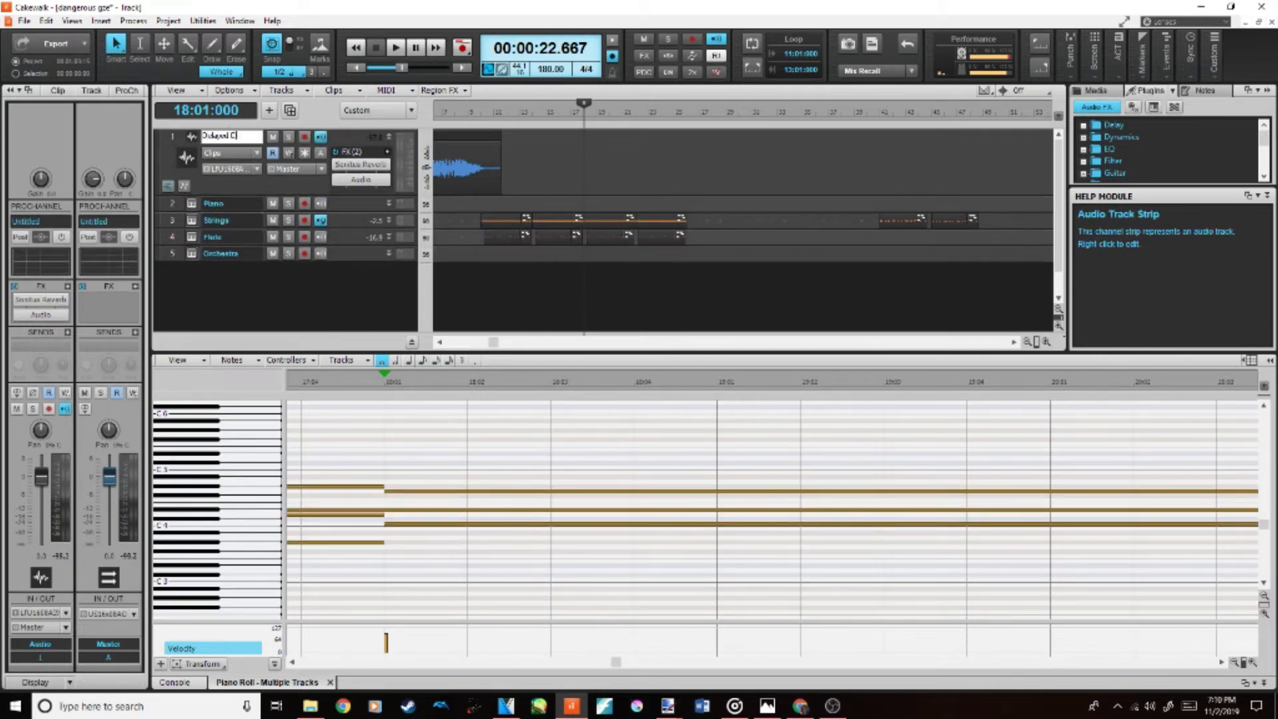
Step: Play from bar 10, then draw the four-note flute motif in eighth notes on the Piano track, starting at 10:02
left_click(482, 167)
key("space")
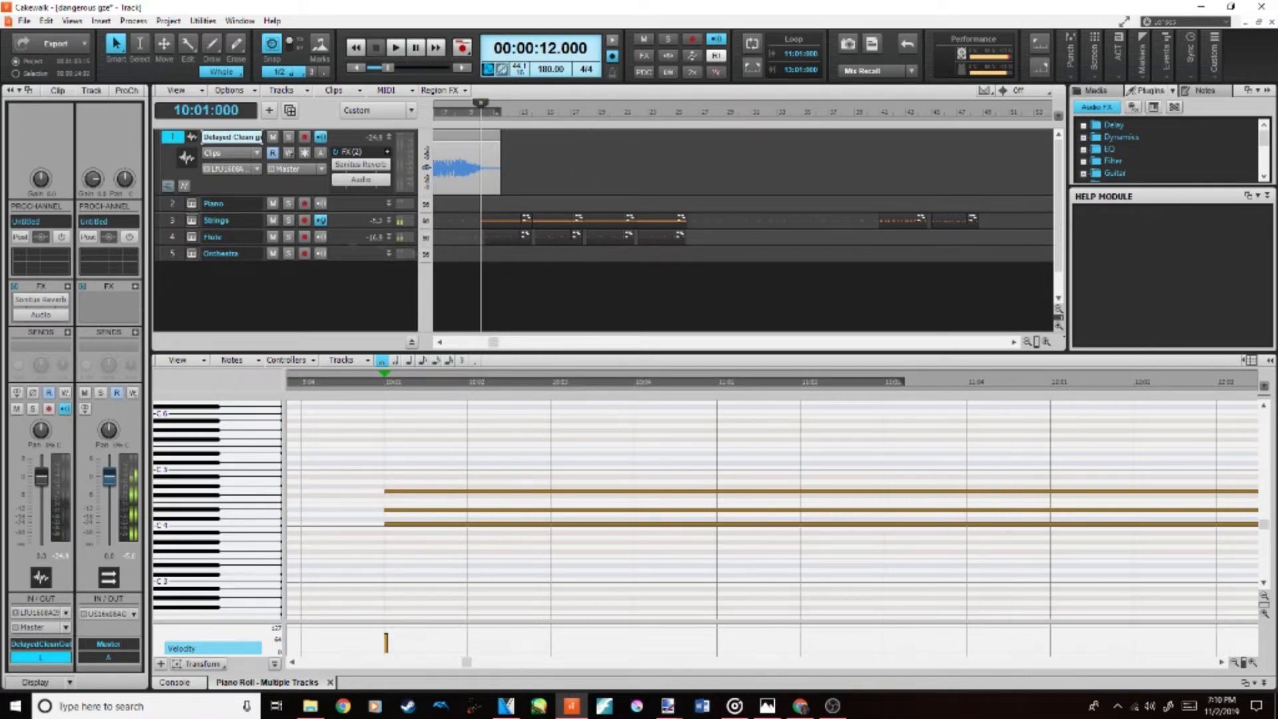
key("space")
left_click(227, 204)
left_click(485, 451)
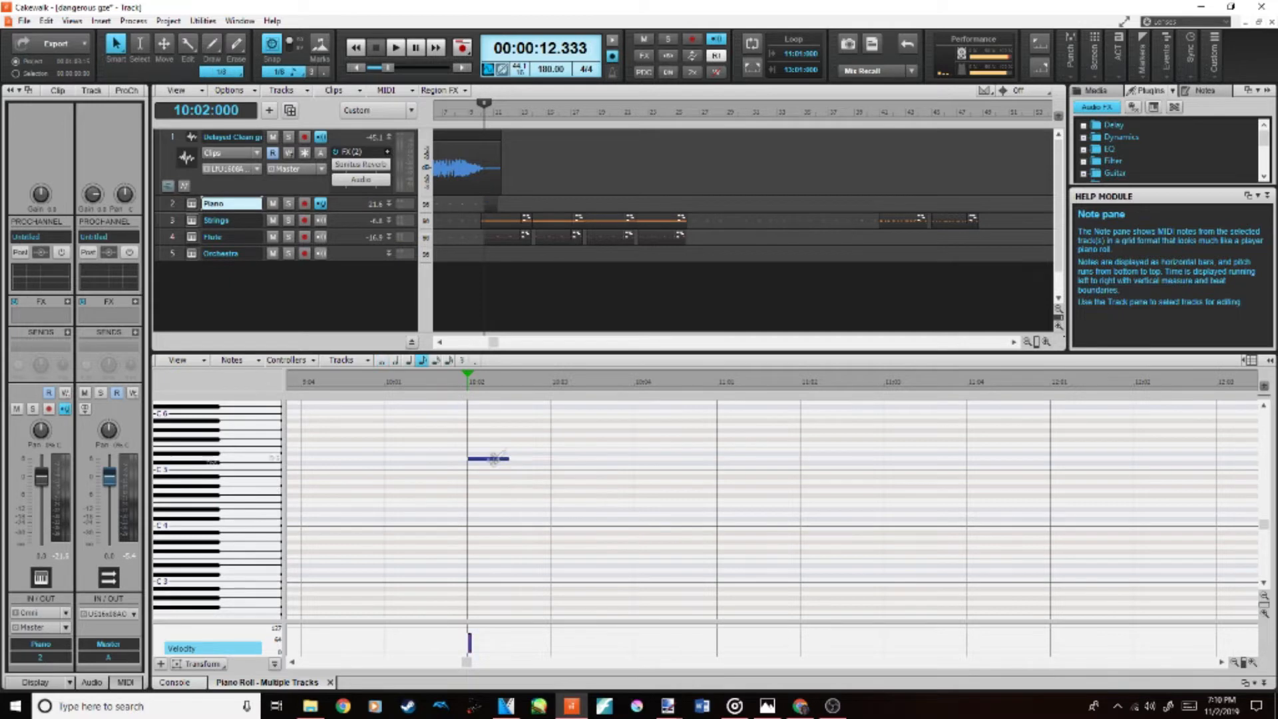
left_click_drag(493, 459, 493, 453)
left_click(526, 453)
left_click(605, 458)
left_click(689, 451)
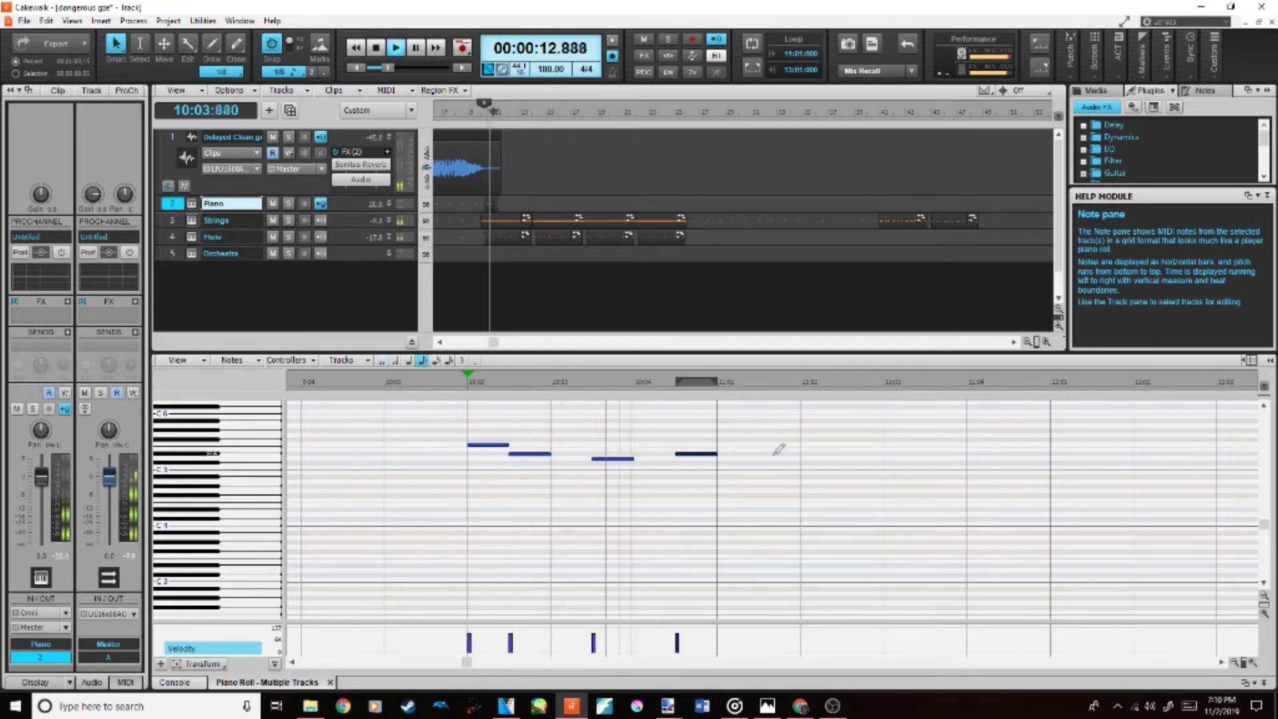
key("space")
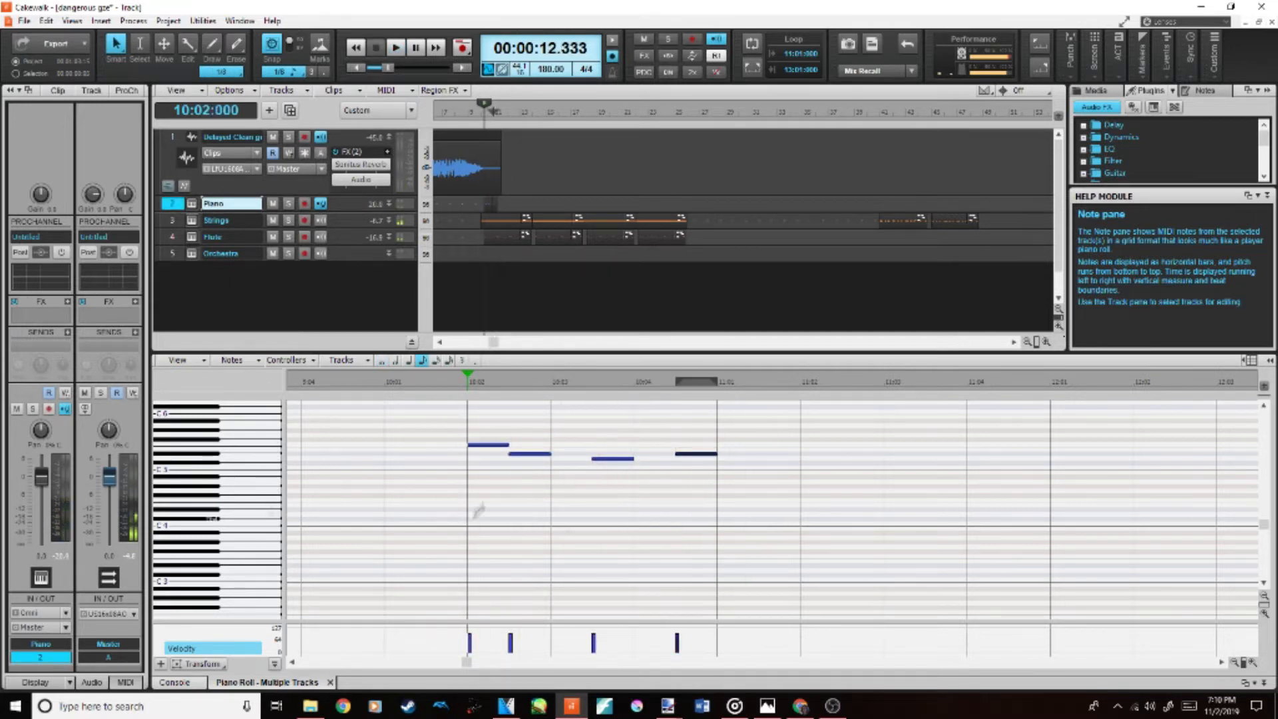
Step: Double the four piano notes in bar 10 one octave lower and play them back
left_click_drag(611, 520, 612, 514)
left_click(686, 509)
key("space")
key("space")
Step: Move all the flute melody clips out to bar 41 and play the piano part without them
left_click(507, 237)
left_click(660, 235, "shift")
left_click_drag(508, 236, 903, 236)
key("space")
key("space")
key("space")
key("space")
Step: Repeat the four-note piano motif in bar 11 with its lower-octave doubling, and check it by playback from bar 10
left_click(386, 382)
key("space")
key("space")
key("space")
key("space")
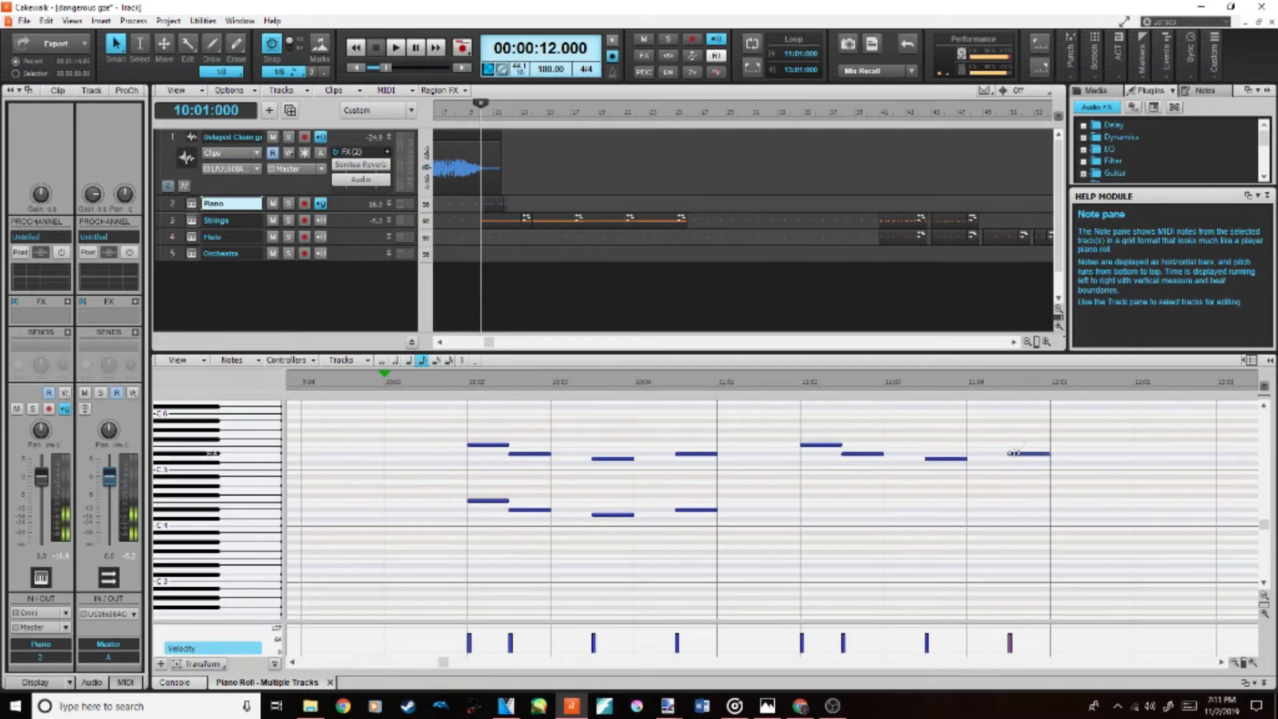
left_click(1012, 510)
key("space")
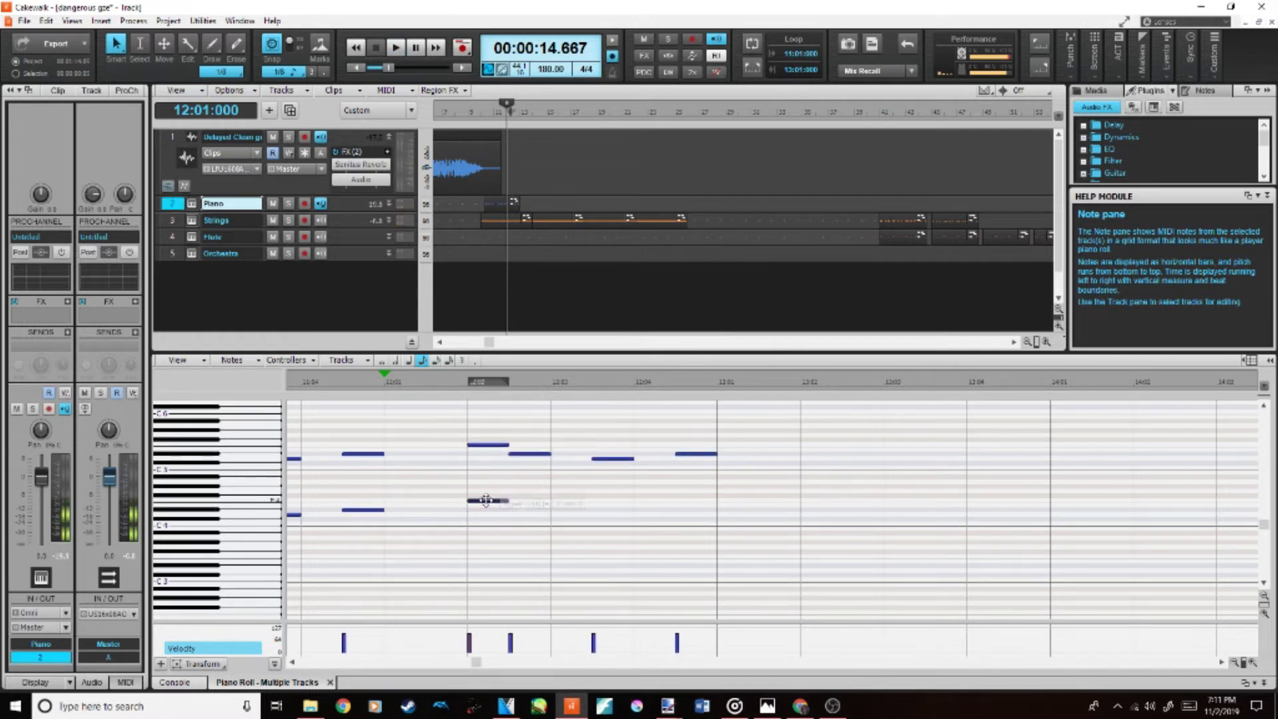
Step: Finish the lower-octave piano notes in bar 12 and add octave pairs on beat 1 and halfway through beat 2 of bar 13
left_click(590, 514)
left_click(687, 510)
key("space")
key("space")
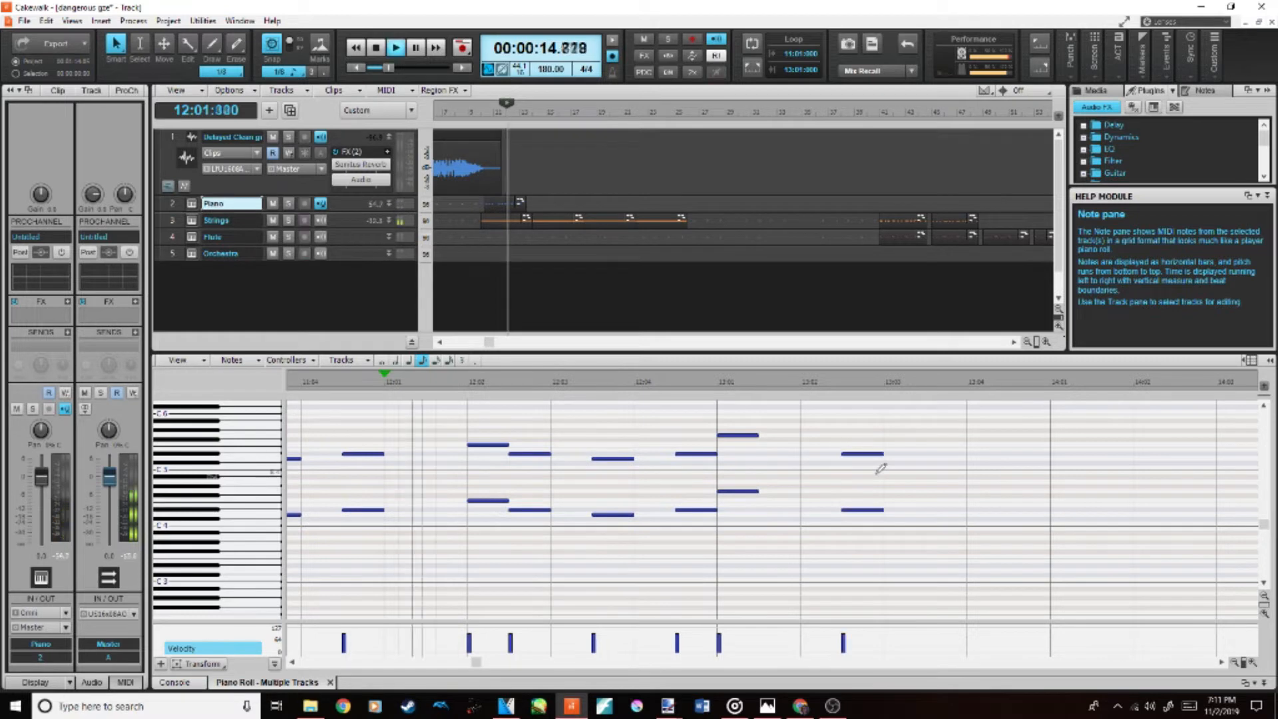
Step: Add a final, lower octave pair of piano notes on beat 4 of bar 13 and play the phrase back
key("space")
left_click(973, 514)
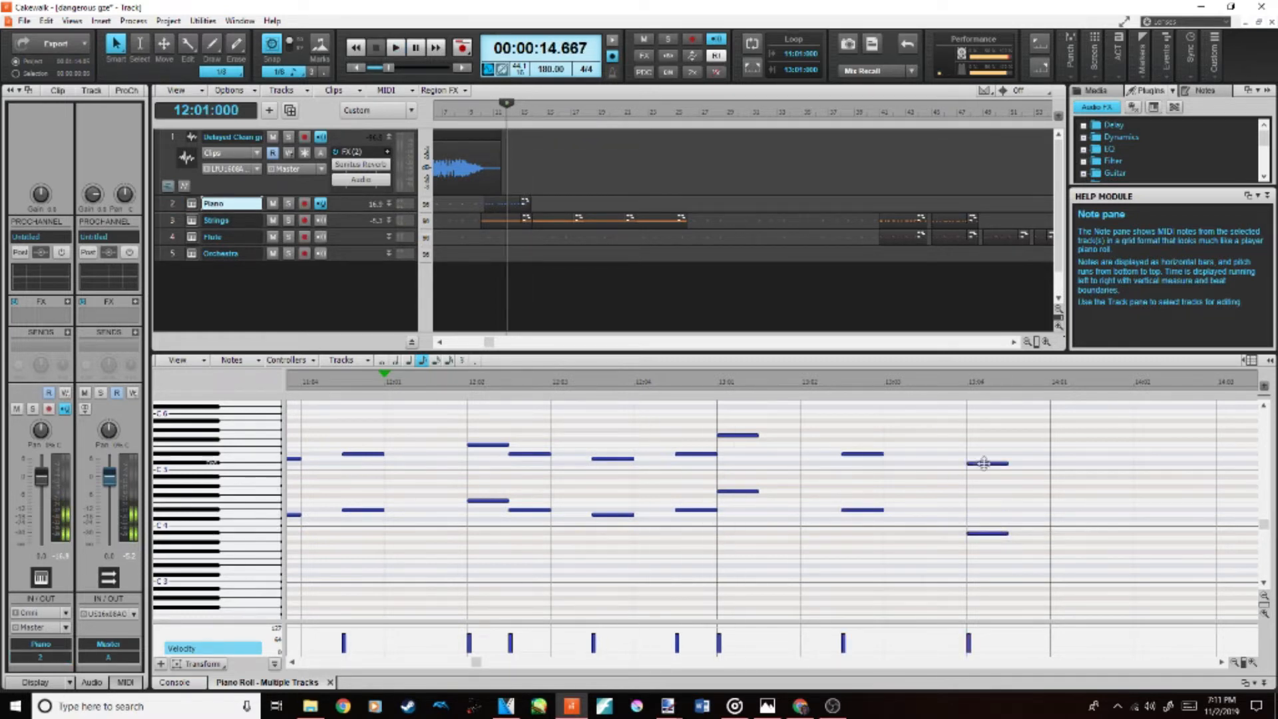
left_click_drag(978, 462, 992, 478)
key("space")
key("space")
Step: Copy the piano phrase clip, paste it at bar 14 and listen to it
left_click(513, 204)
key("ctrl+c")
left_click(533, 181)
key("ctrl+v")
key("space")
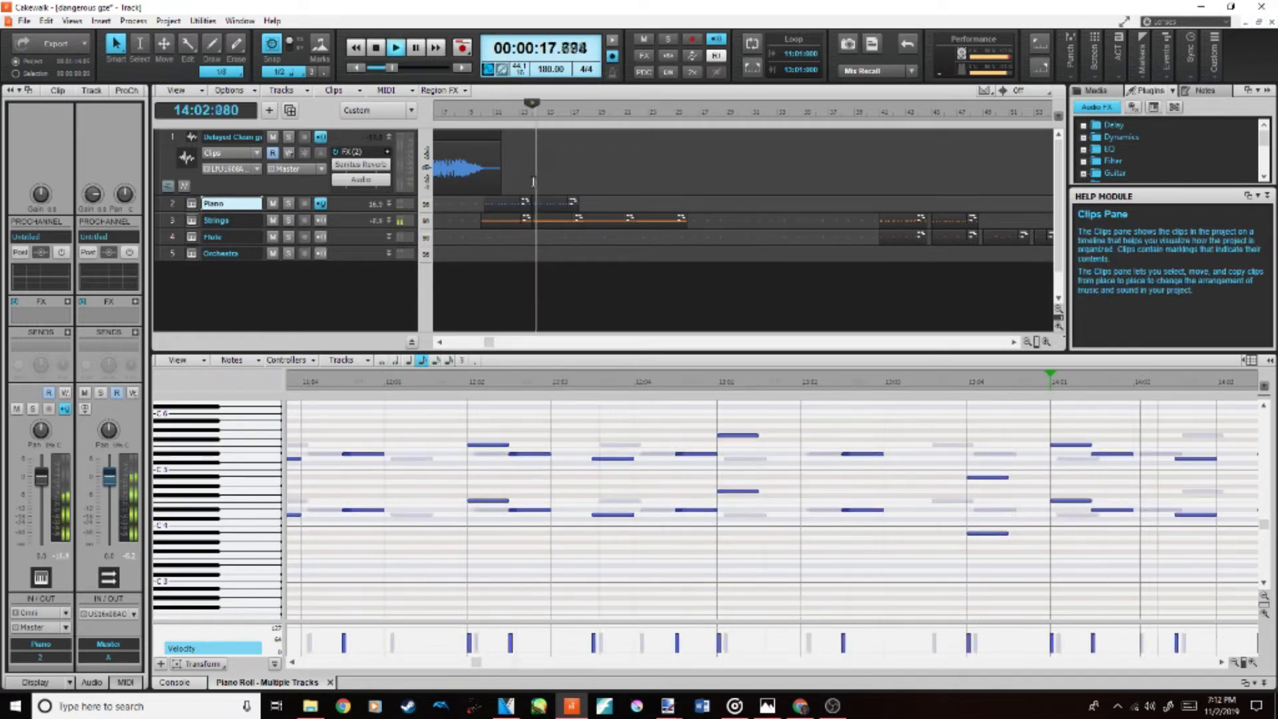
key("space")
Step: Shift the pasted piano clip one beat later to start on beat 2 of bar 14, and play it back
left_click(554, 202)
scroll(554, 202, "up", 2)
left_click_drag(554, 202, 561, 202)
key("space")
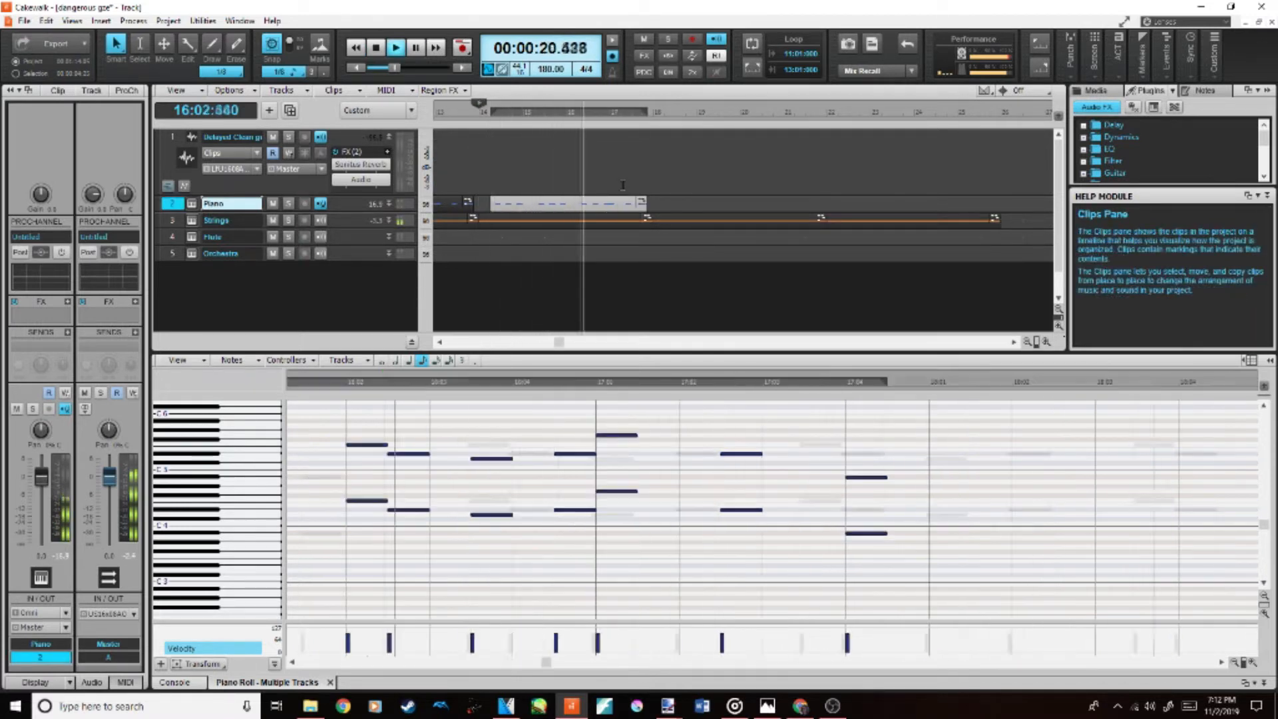
Step: Raise the octave pair of piano notes on beat 4 of bar 17 and play the phrase back
left_click_drag(570, 533, 574, 444)
left_click(451, 510)
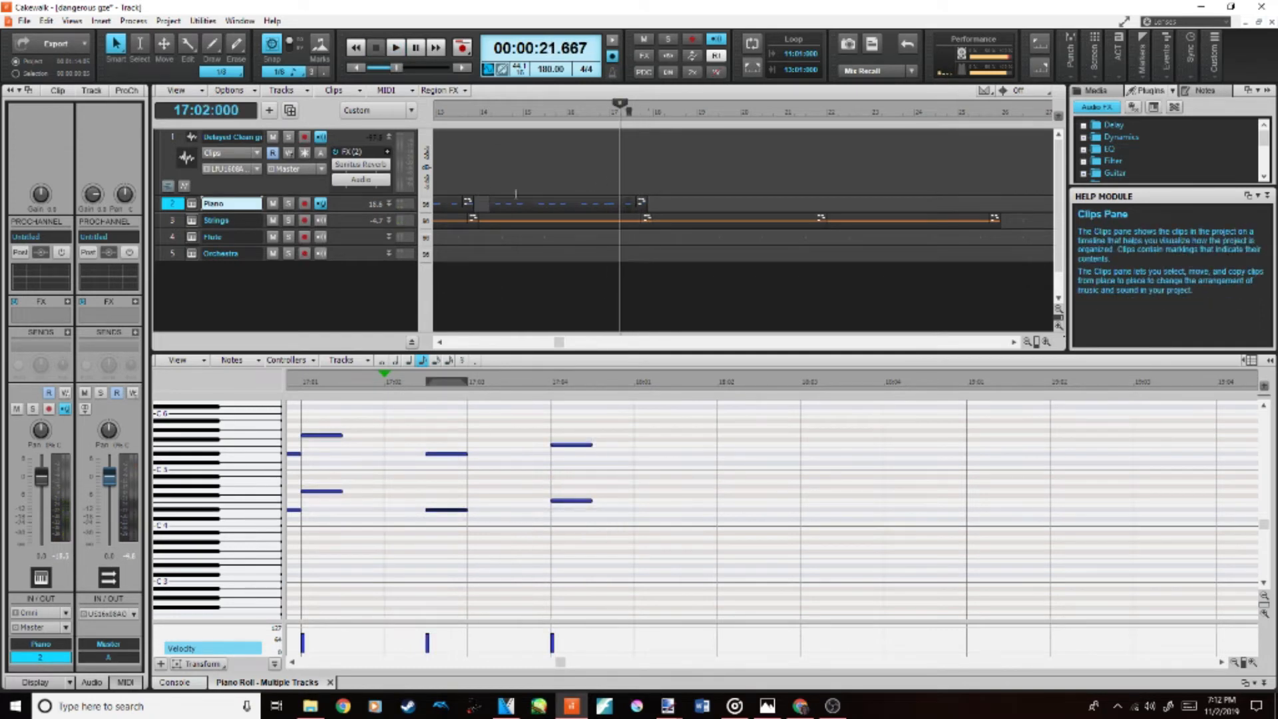
key("space")
key("space")
key("space")
Step: Open the Strings track notes and repeatedly play bars 16 to 18 to compare the chords with the piano phrase
left_click(390, 221)
key("space")
left_click(563, 250)
left_click(1064, 451)
key("space")
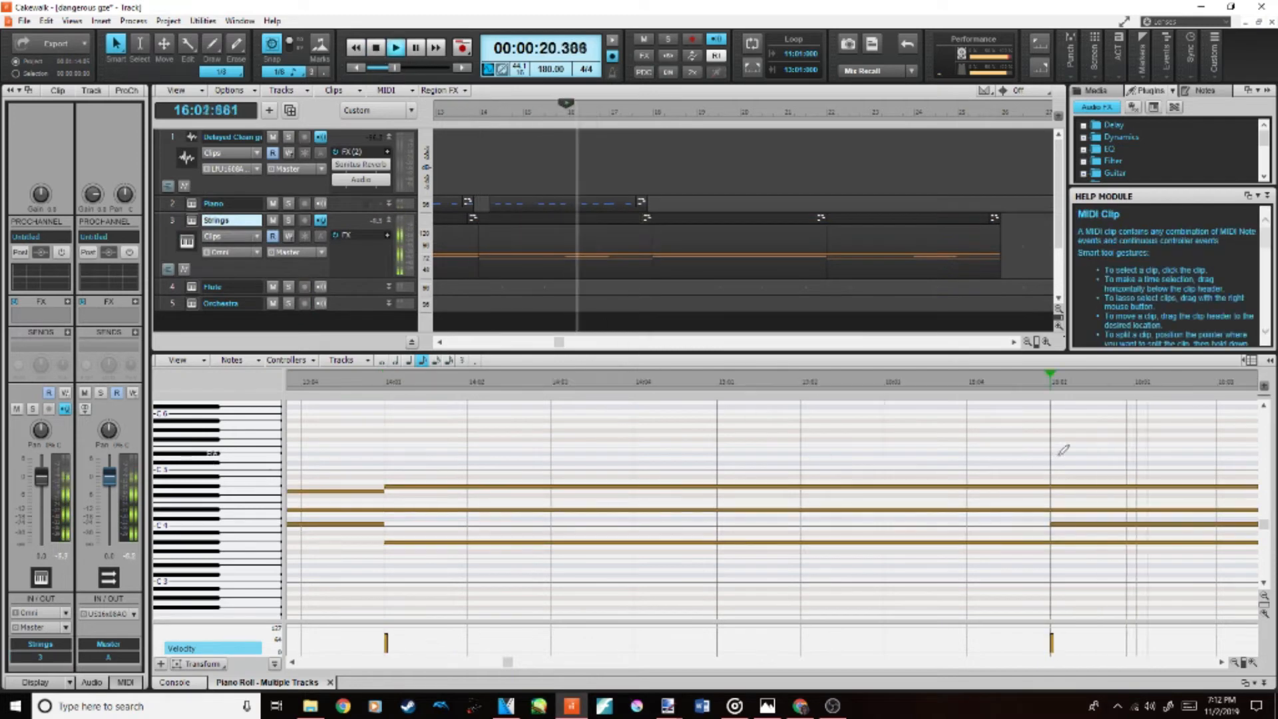
key("space")
key("space")
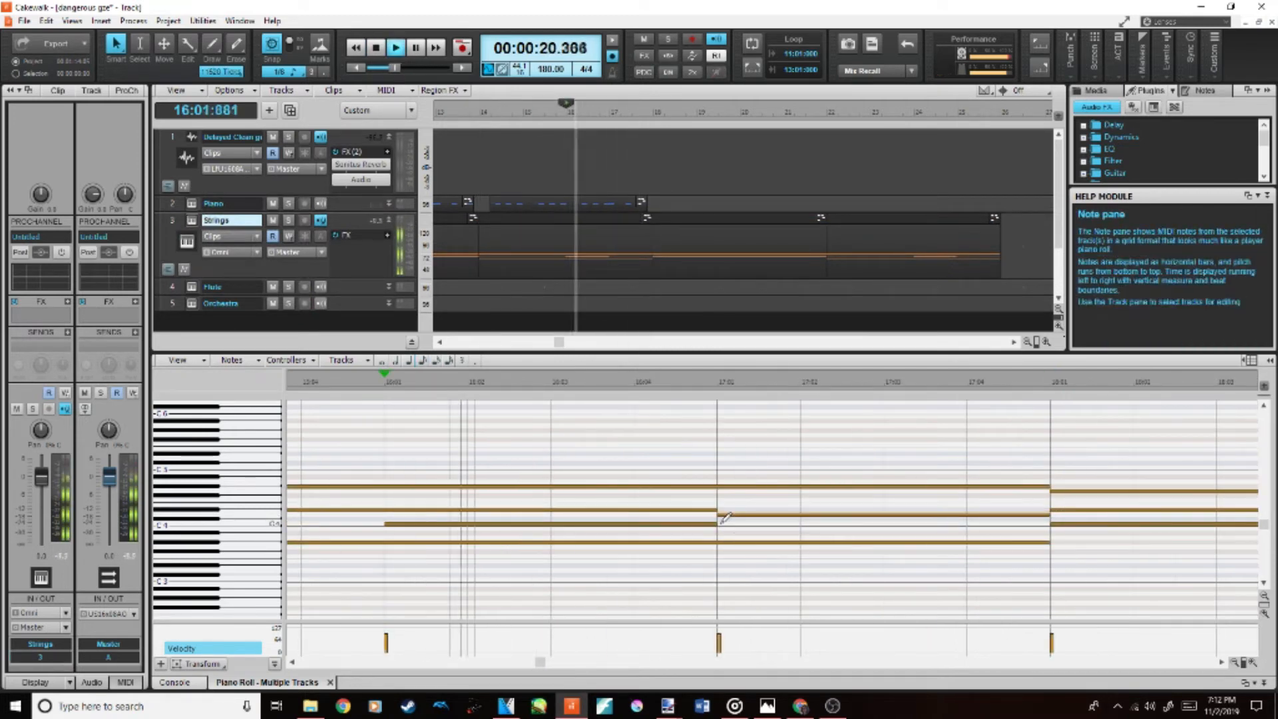
key("space")
key("space")
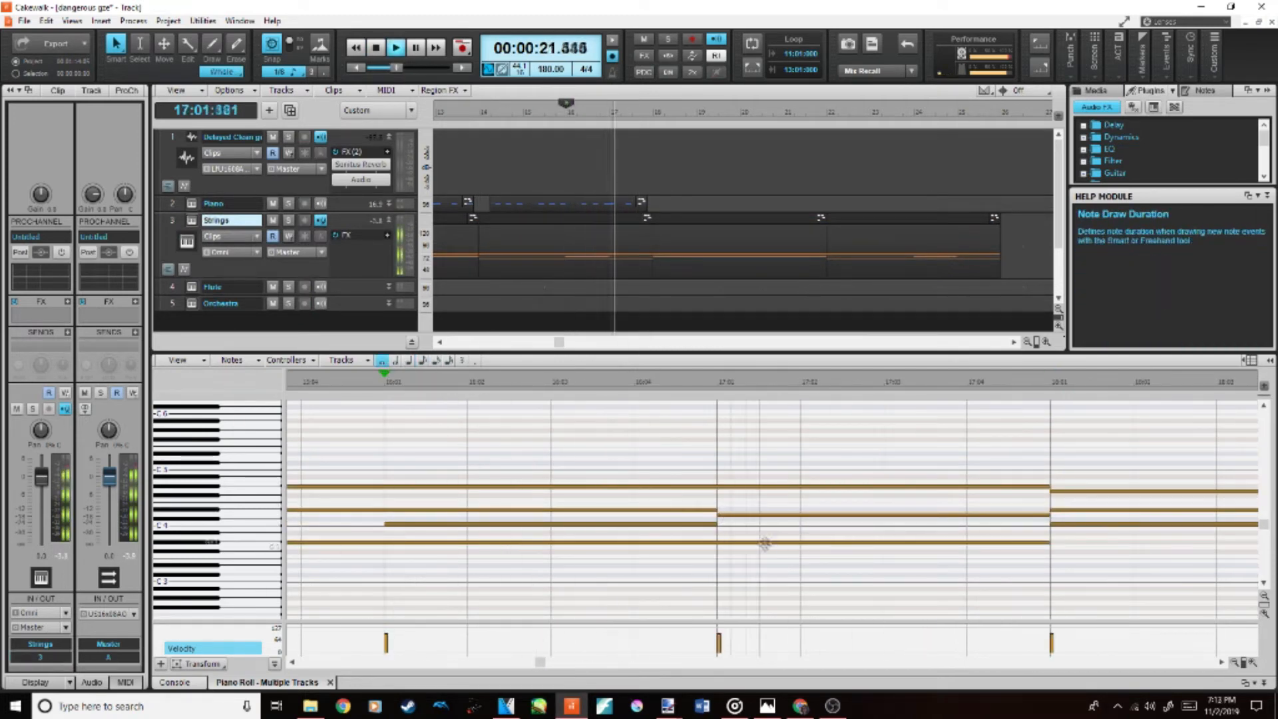
Step: Delete the D strings note in bar 17, extend the C note and the note just above it through that bar, and play back
left_click(762, 514)
key("space")
key("space")
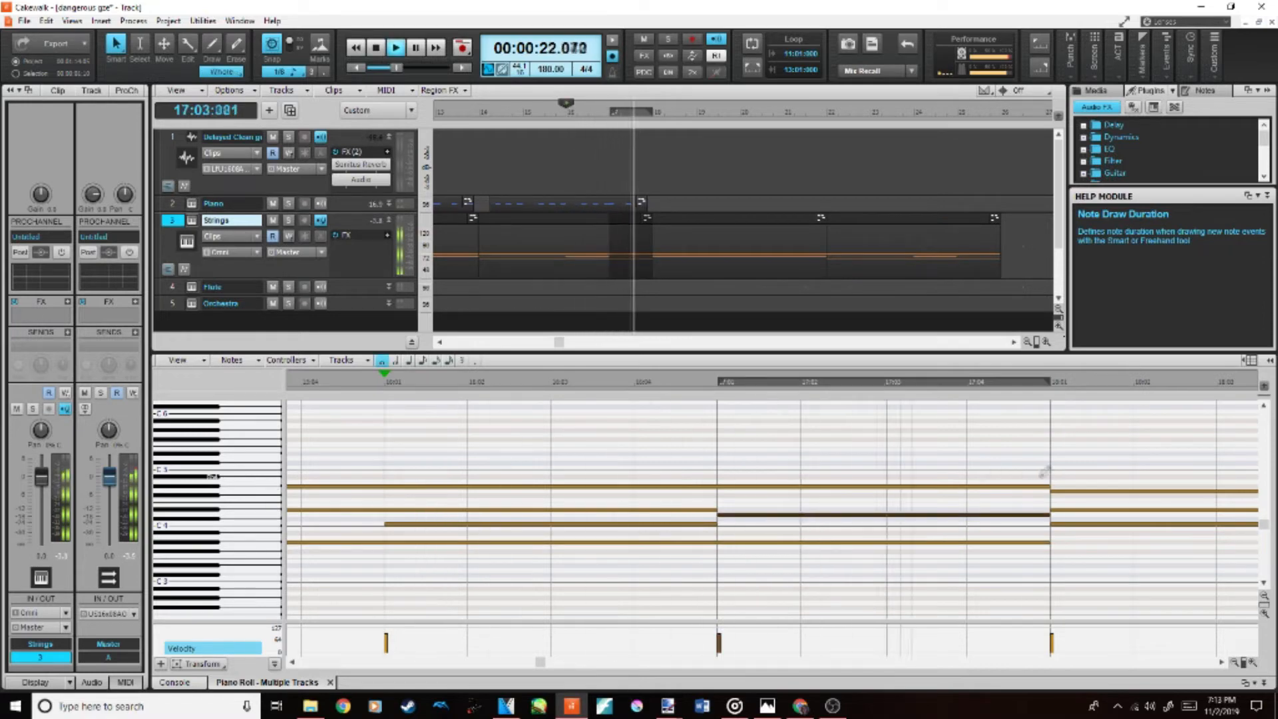
key("space")
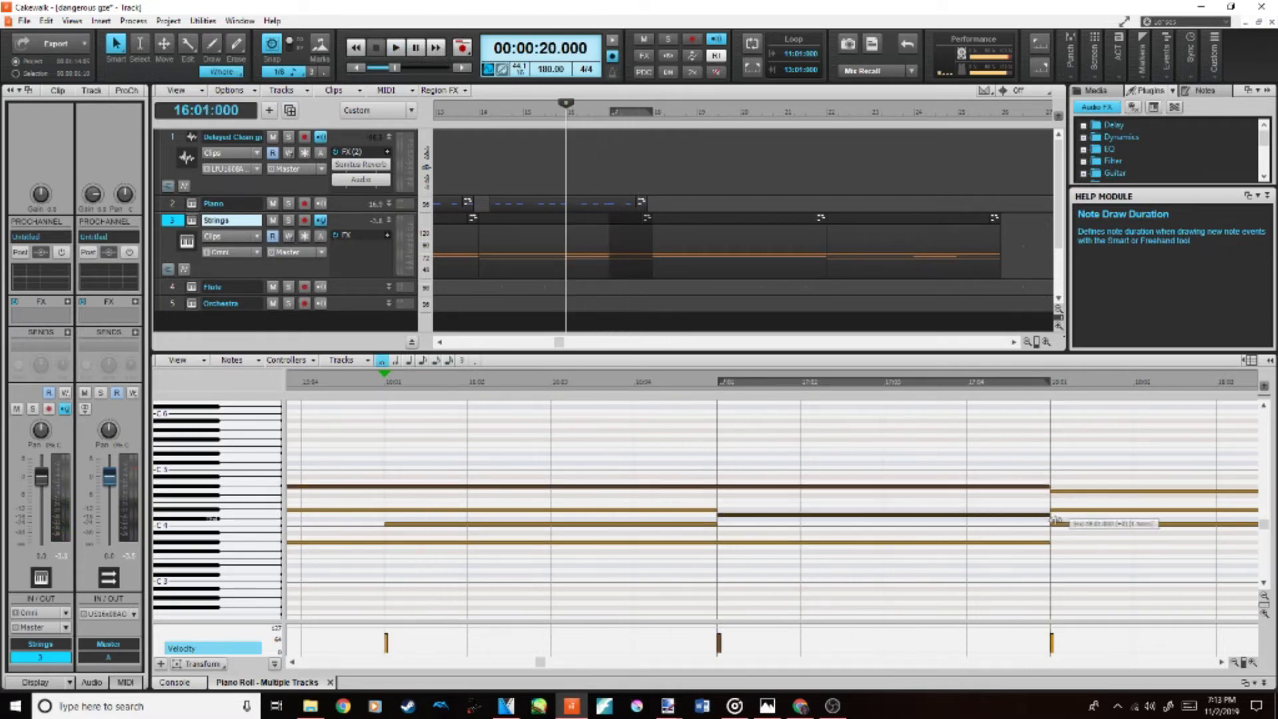
left_click(787, 515)
key("space")
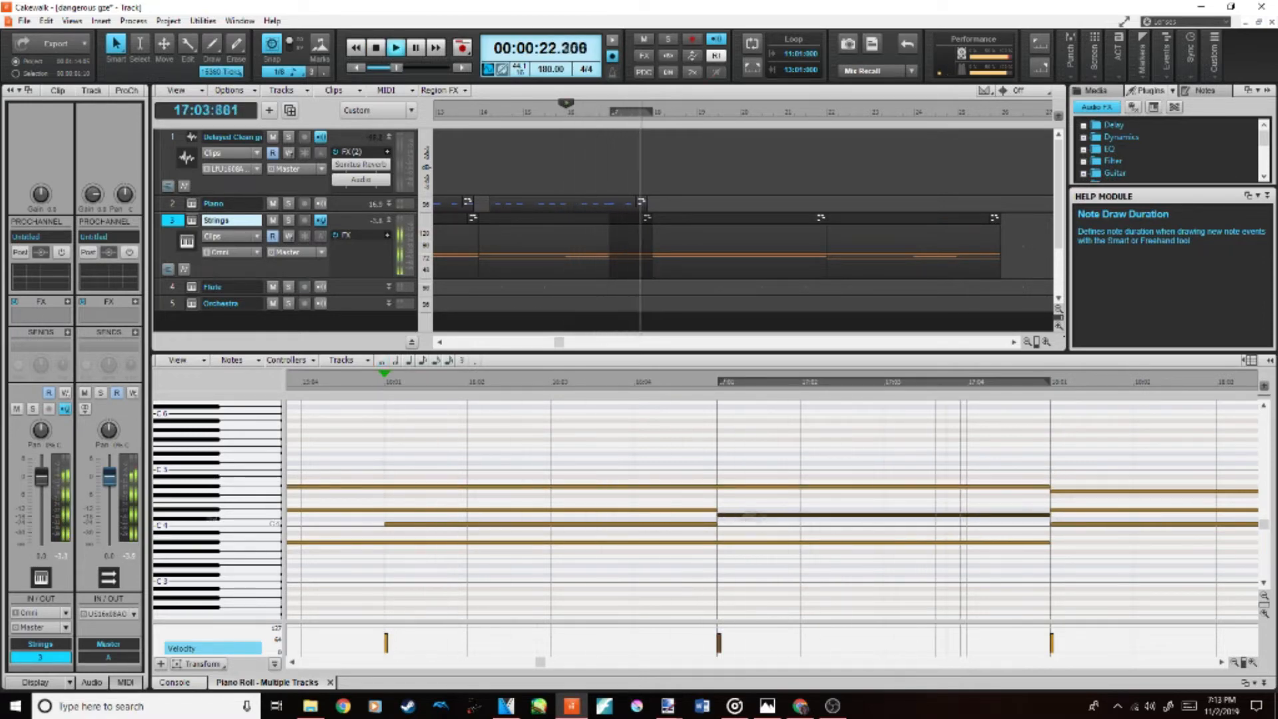
key("space")
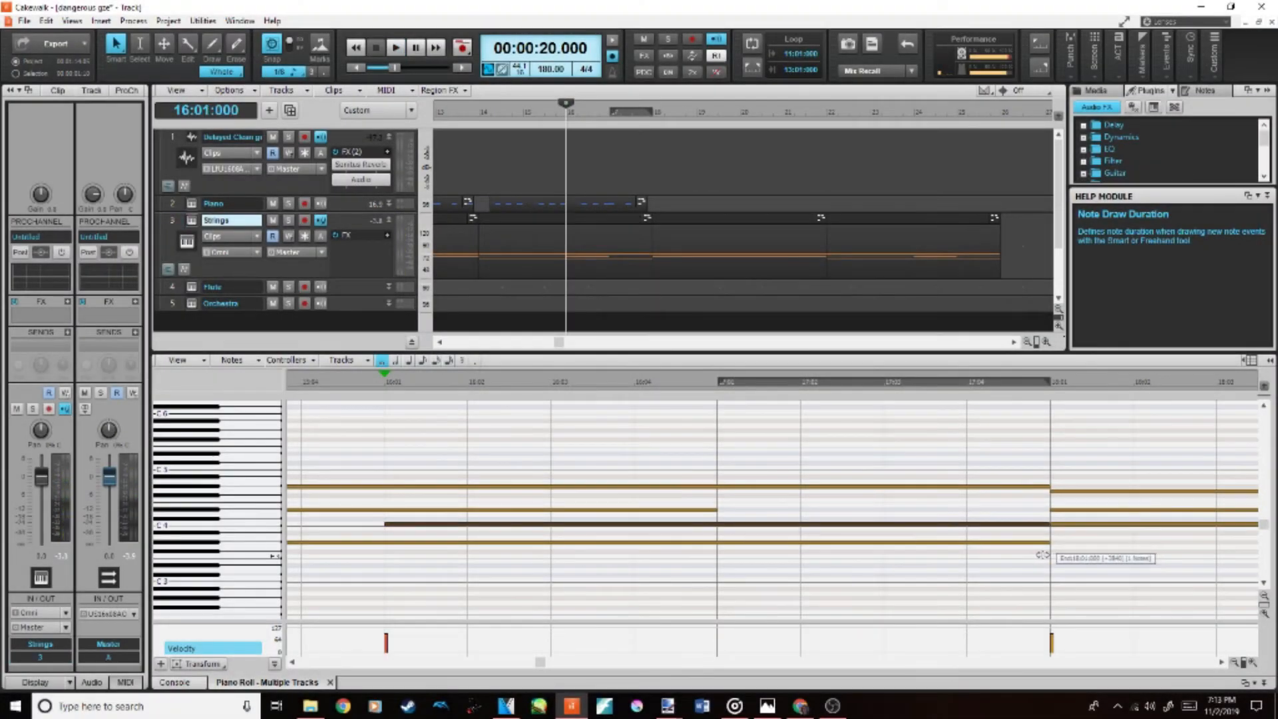
left_click_drag(1043, 555, 1044, 555)
left_click_drag(714, 510, 1025, 539)
key("space")
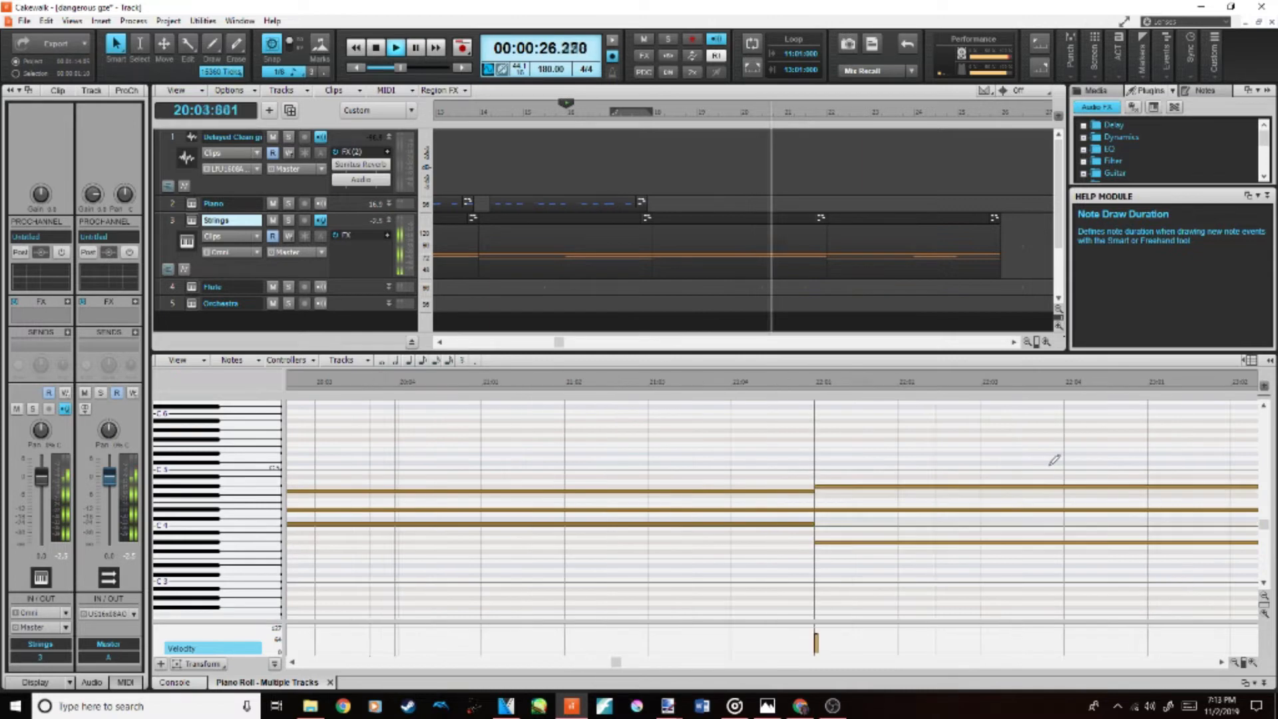
Step: Rework the matching strings notes in bar 25 the same way and play the result
key("space")
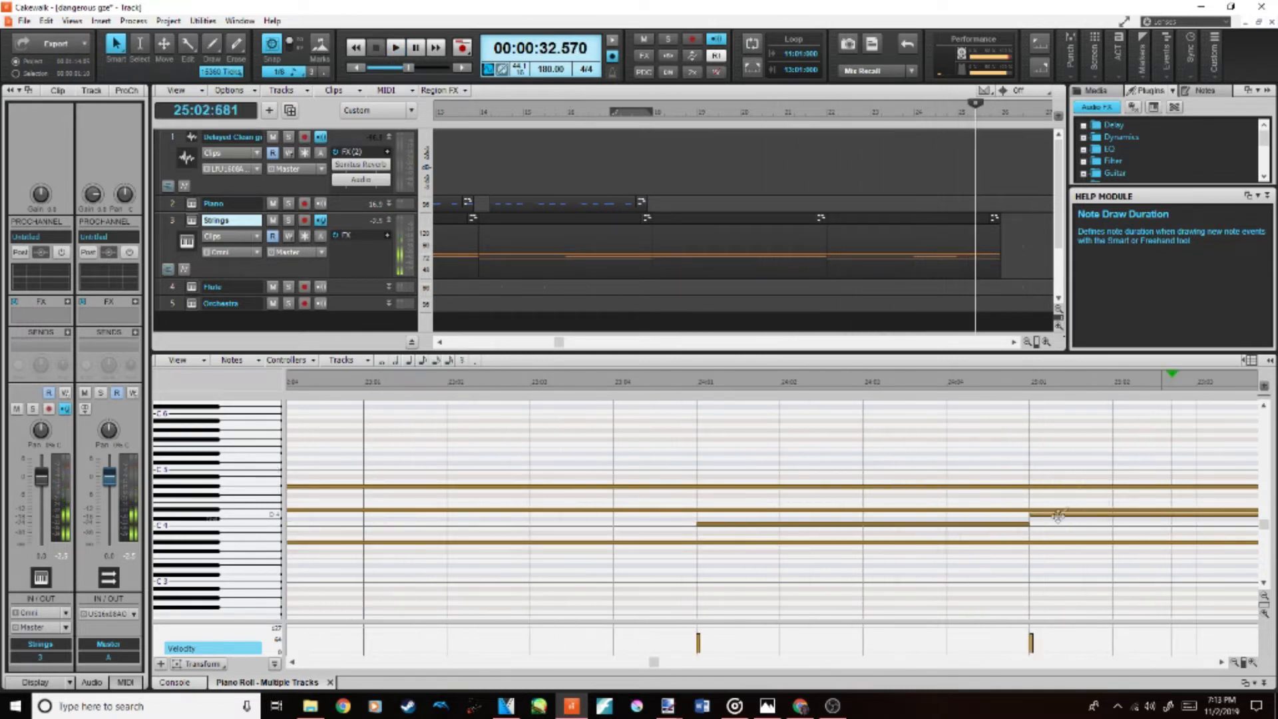
left_click_drag(1274, 558, 1172, 532)
key("space")
key("space")
Step: Copy the two piano phrase clips, paste them after bar 17 over the second strings passage, and play them back
left_click_drag(660, 342, 562, 343)
left_click(828, 112)
left_click(932, 199)
left_click(1035, 198, "ctrl")
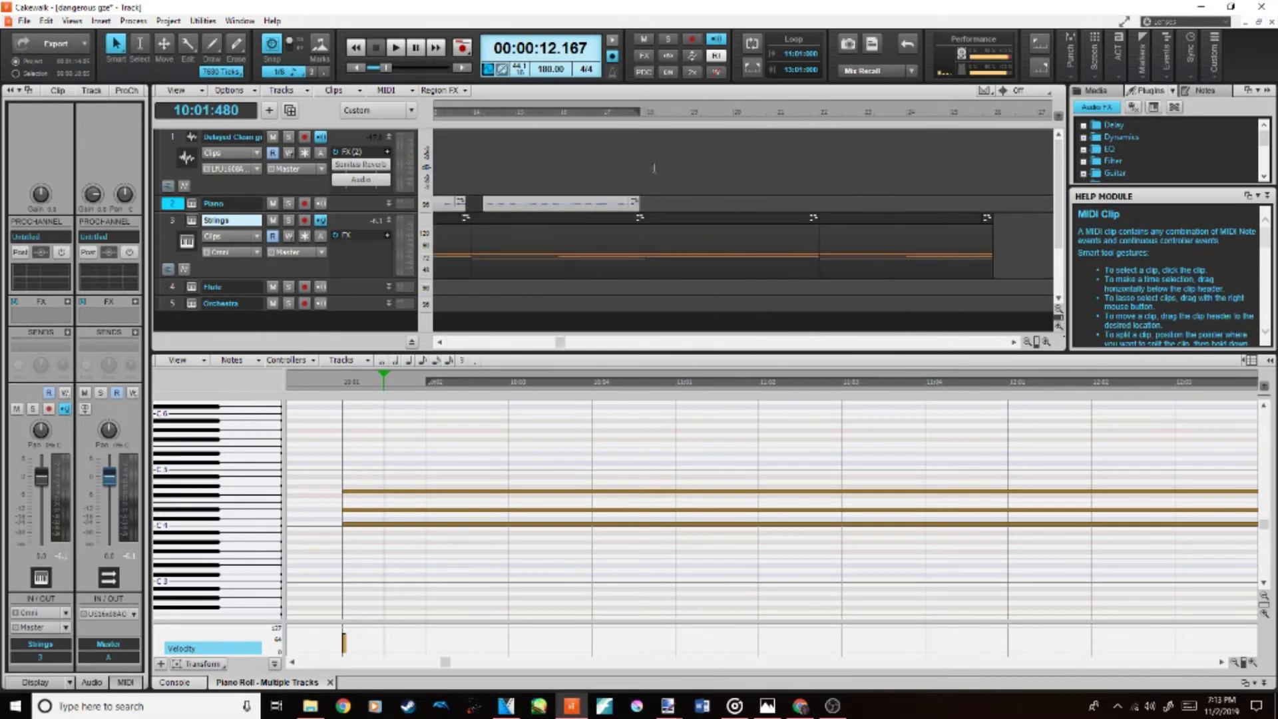
left_click(654, 167)
left_click(171, 204)
key("space")
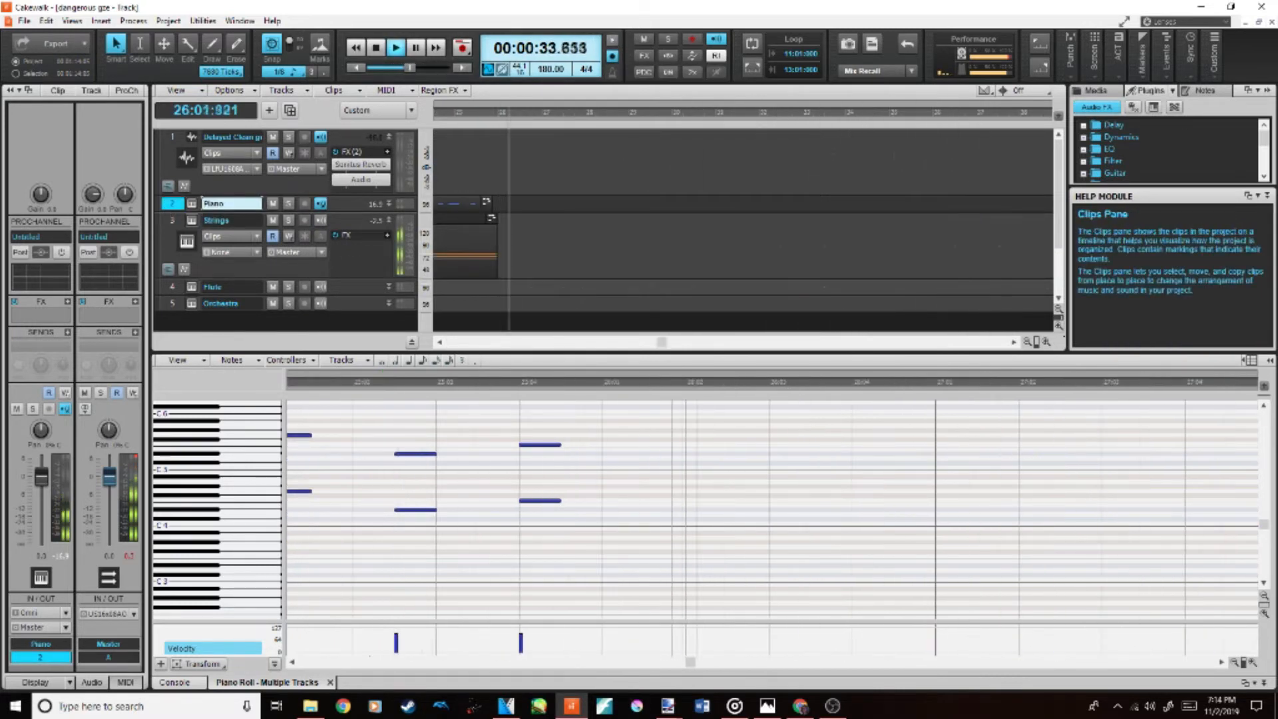
Step: Copy the delayed clean guitar clip, paste it from about bar 26 and listen to it
left_click_drag(593, 343, 532, 342)
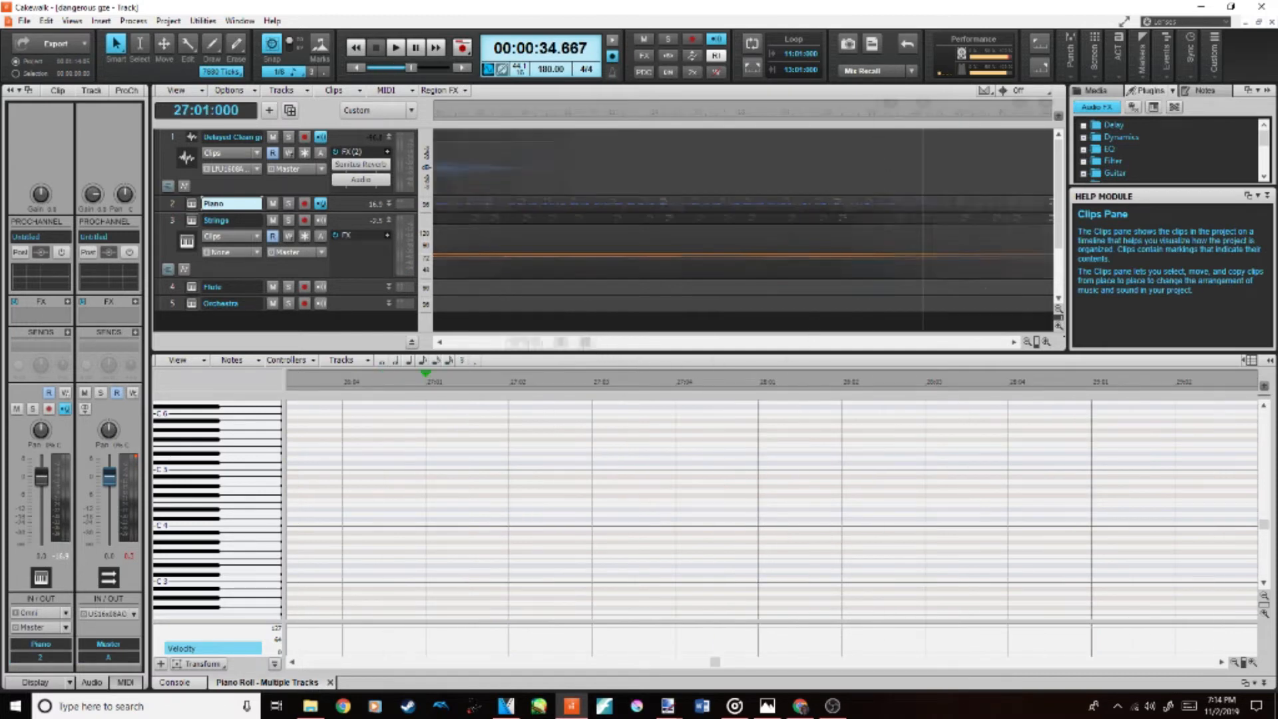
scroll(573, 173, "down", 3)
left_click(572, 173)
left_click(885, 167)
left_click(180, 140)
key("space")
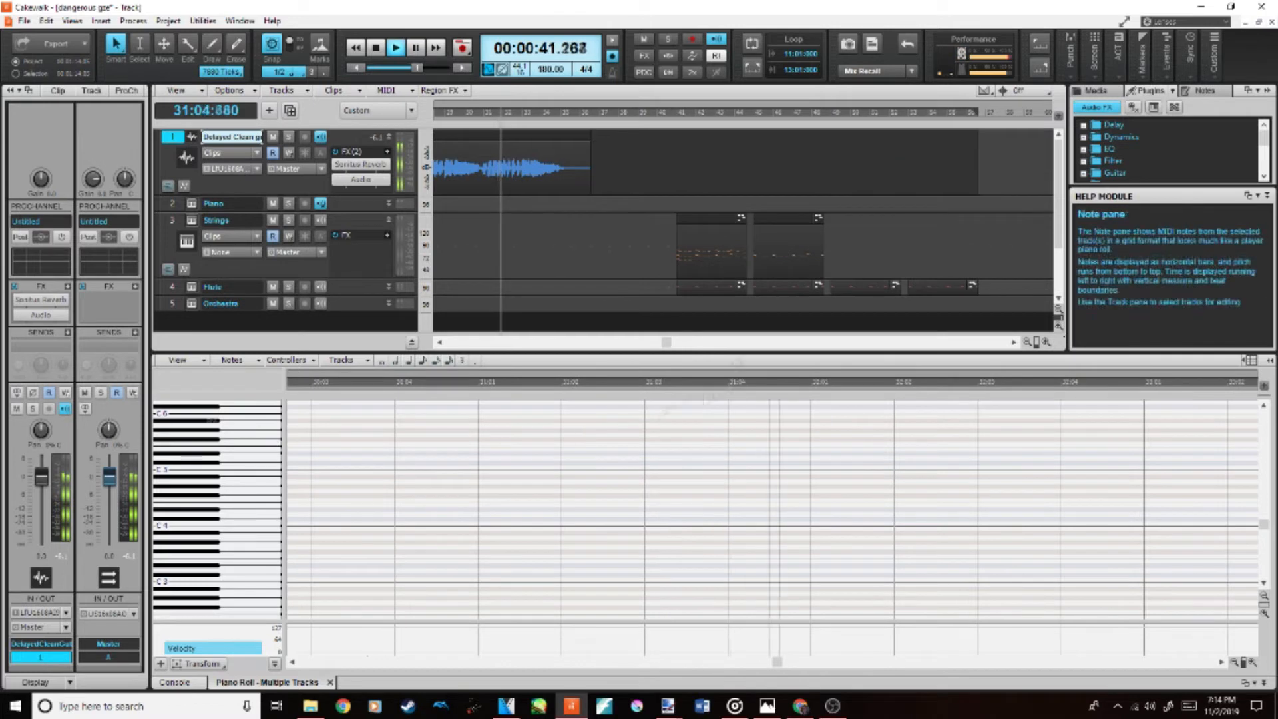
key("space")
left_click(813, 220)
scroll(593, 314, "down", 6)
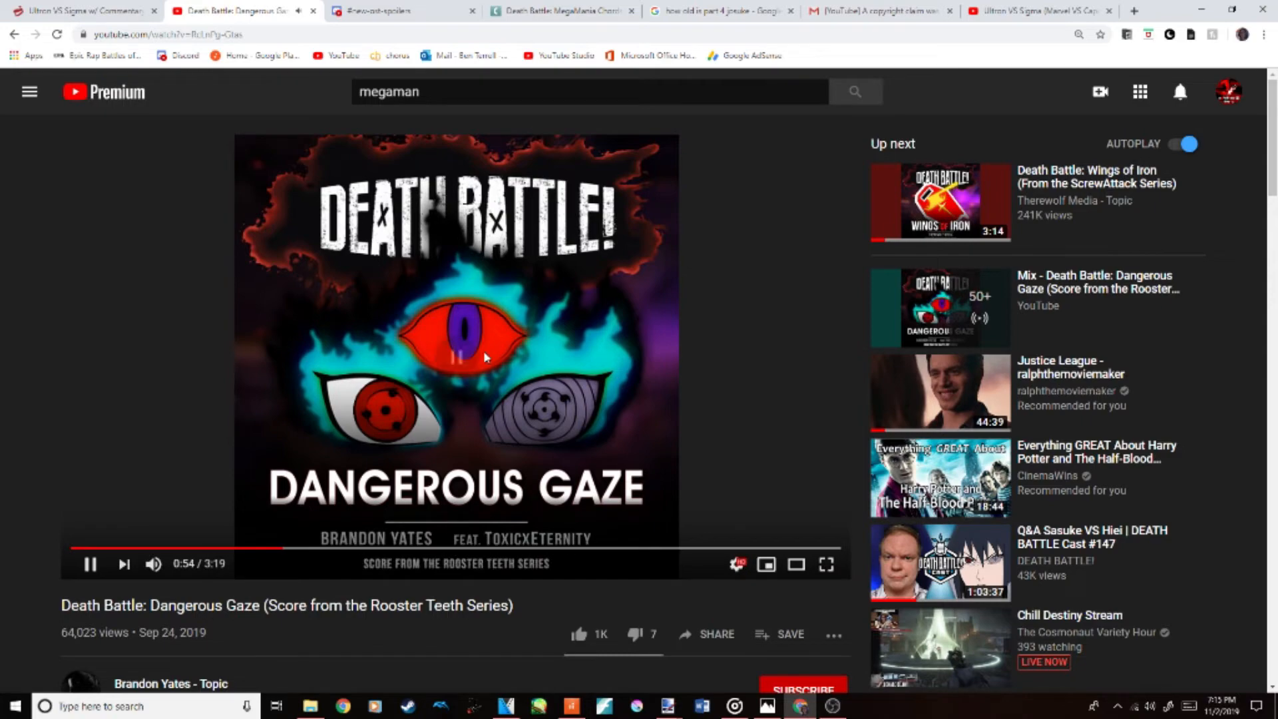
Step: Listen to the Dangerous Gaze reference video on YouTube and check the recording status in OBS
left_click(526, 491)
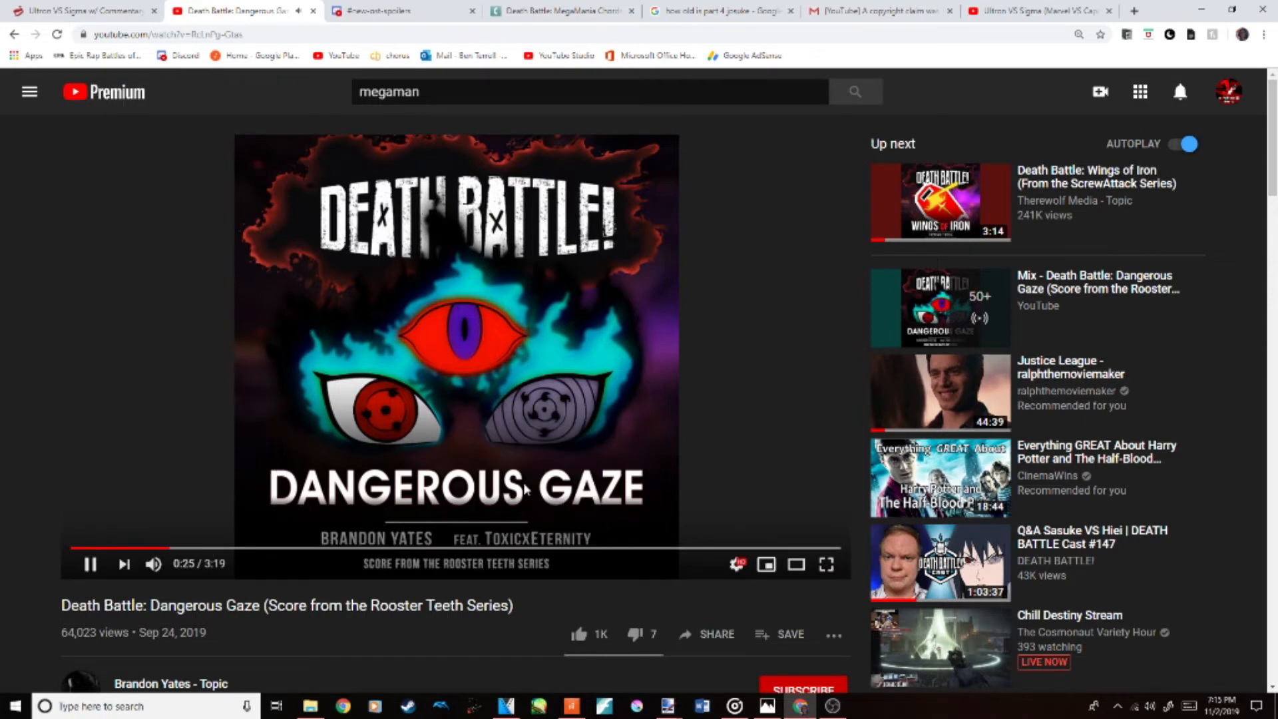
left_click(832, 706)
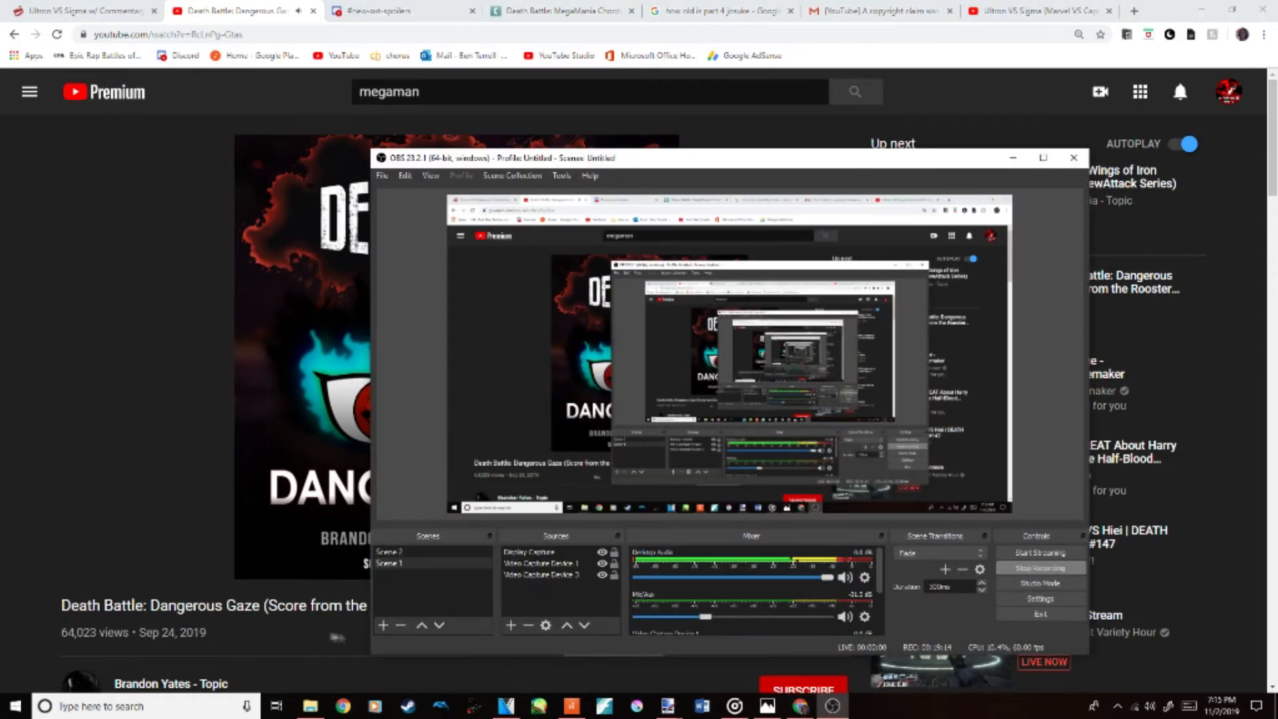
left_click(1013, 157)
left_click(408, 423)
left_click(832, 705)
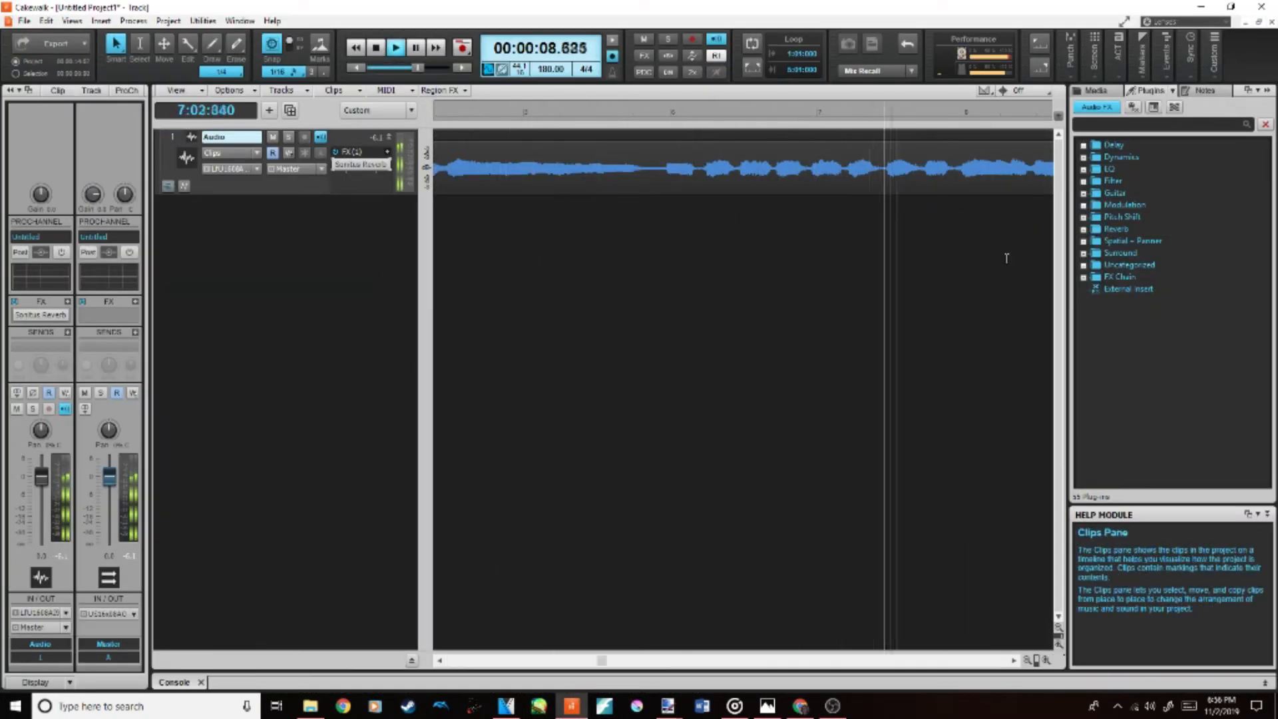
Step: In the guitar track's Sonitus Equalizer, raise band 5 to about 0.1 dB and set band 6 to about -15 dB at 3767 Hz
key("space")
left_click(760, 233)
left_click(987, 233)
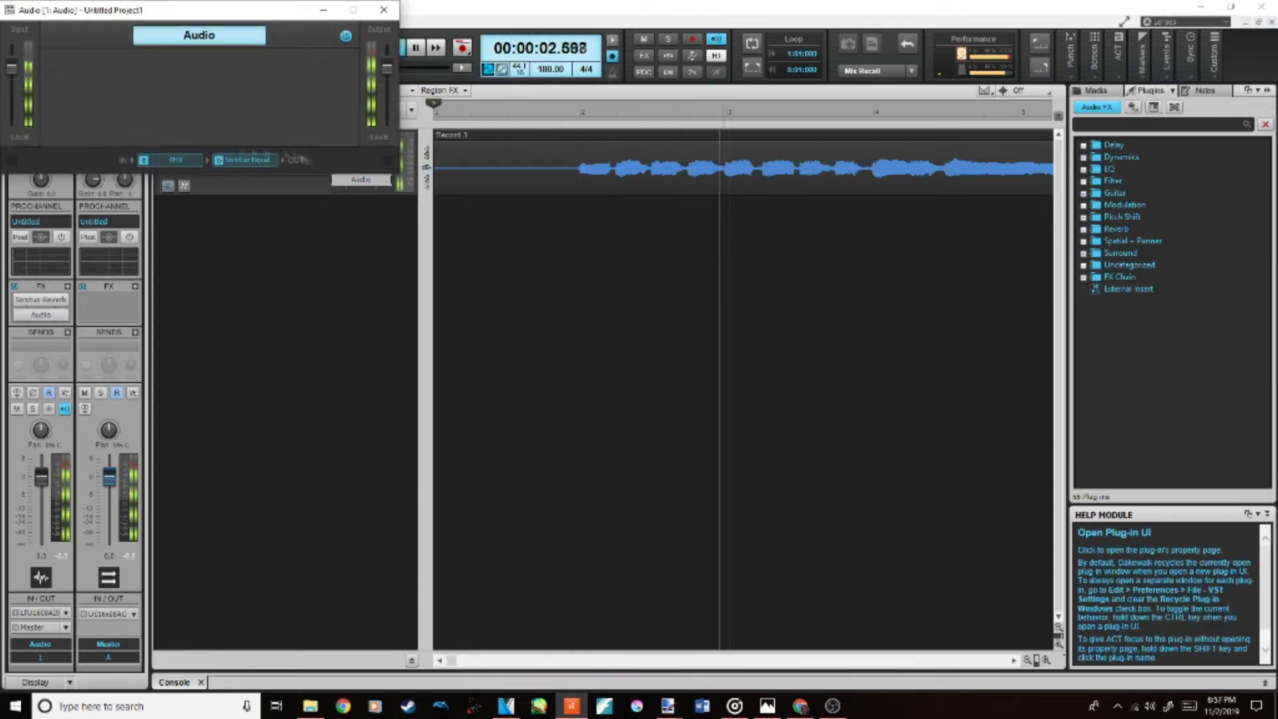
left_click(243, 160)
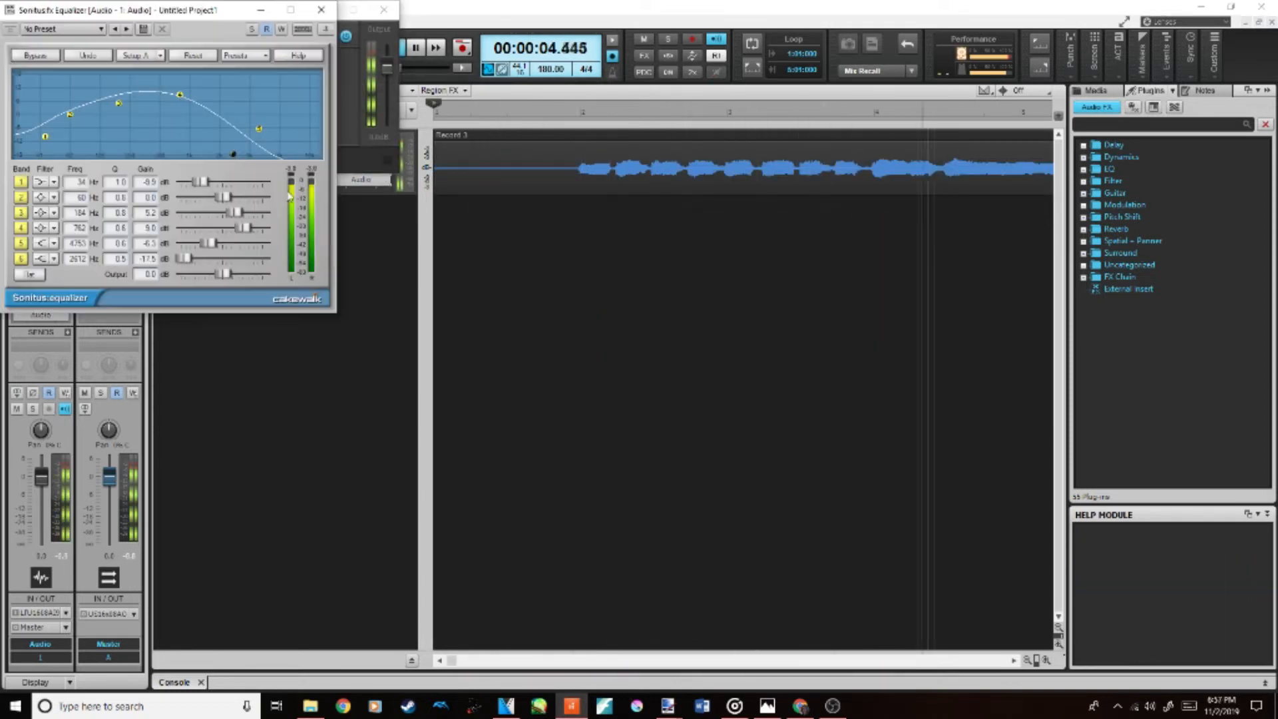
left_click_drag(260, 146, 249, 149)
left_click_drag(258, 129, 287, 125)
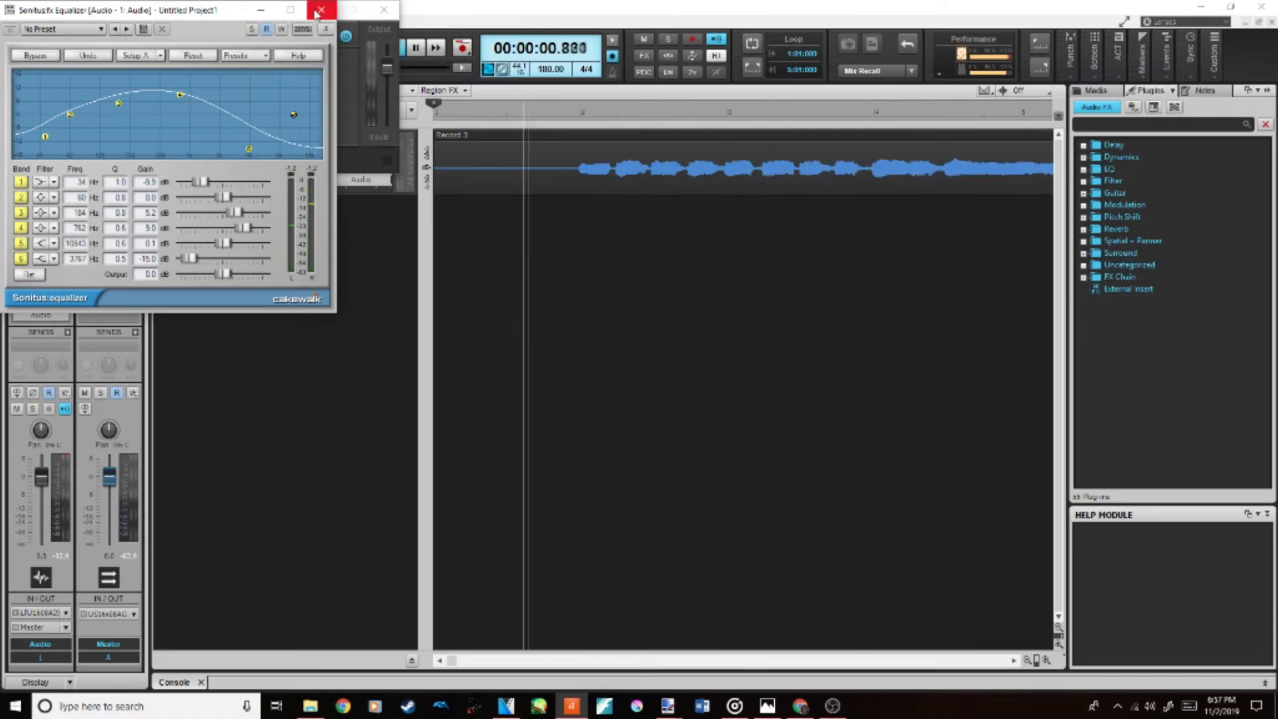
left_click(321, 9)
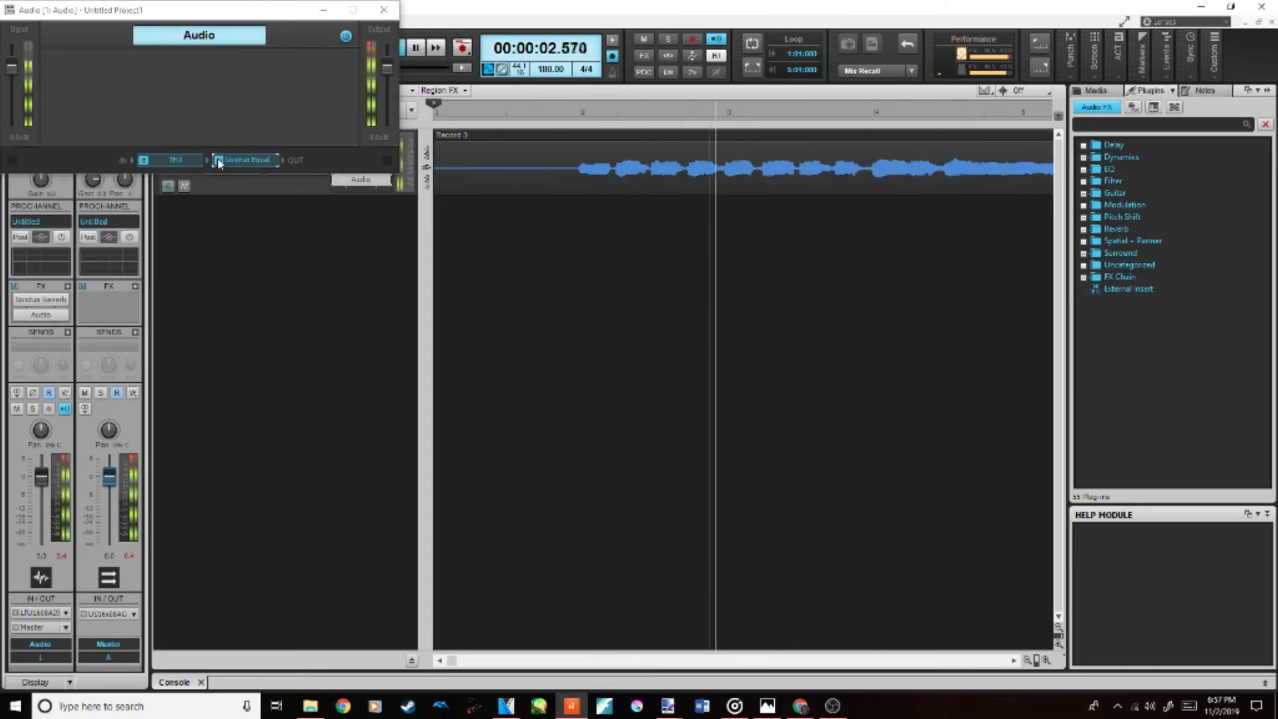
left_click(377, 12)
Step: Play the recorded guitar clip and insert a new instrument track beneath the guitar track
left_click(762, 166)
key("space")
right_click(245, 249)
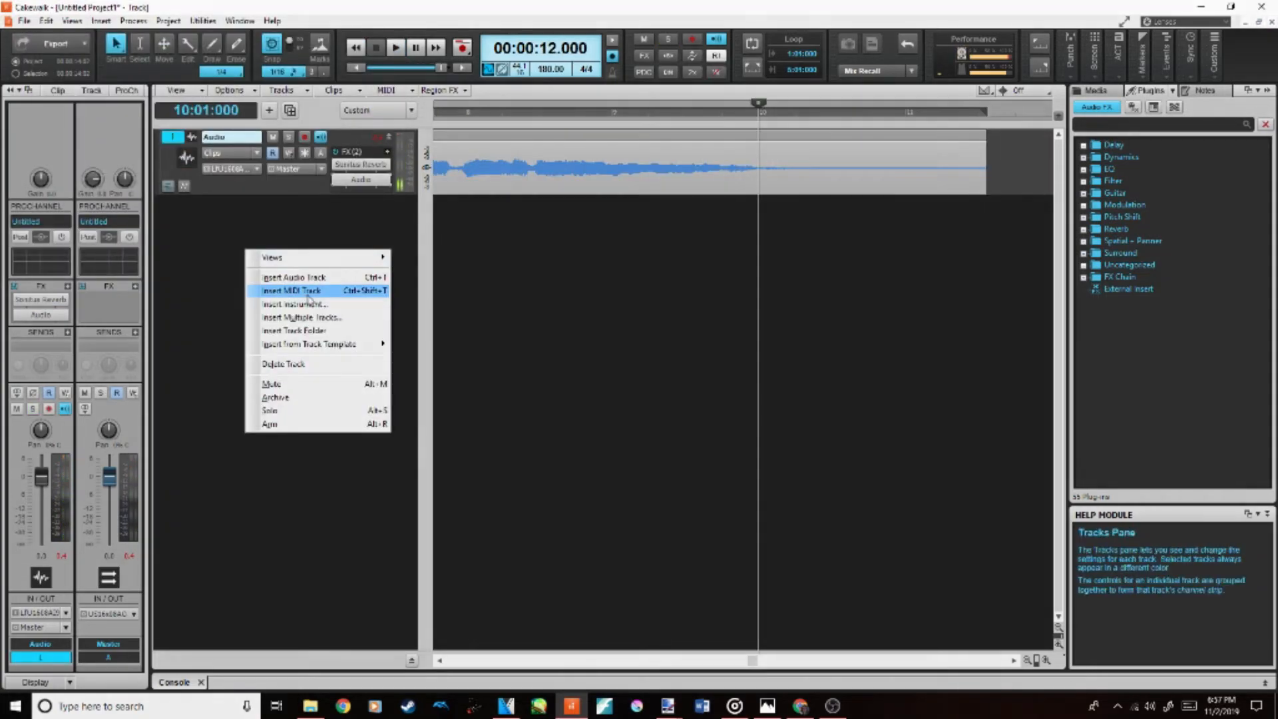
left_click(305, 303)
left_click(431, 205)
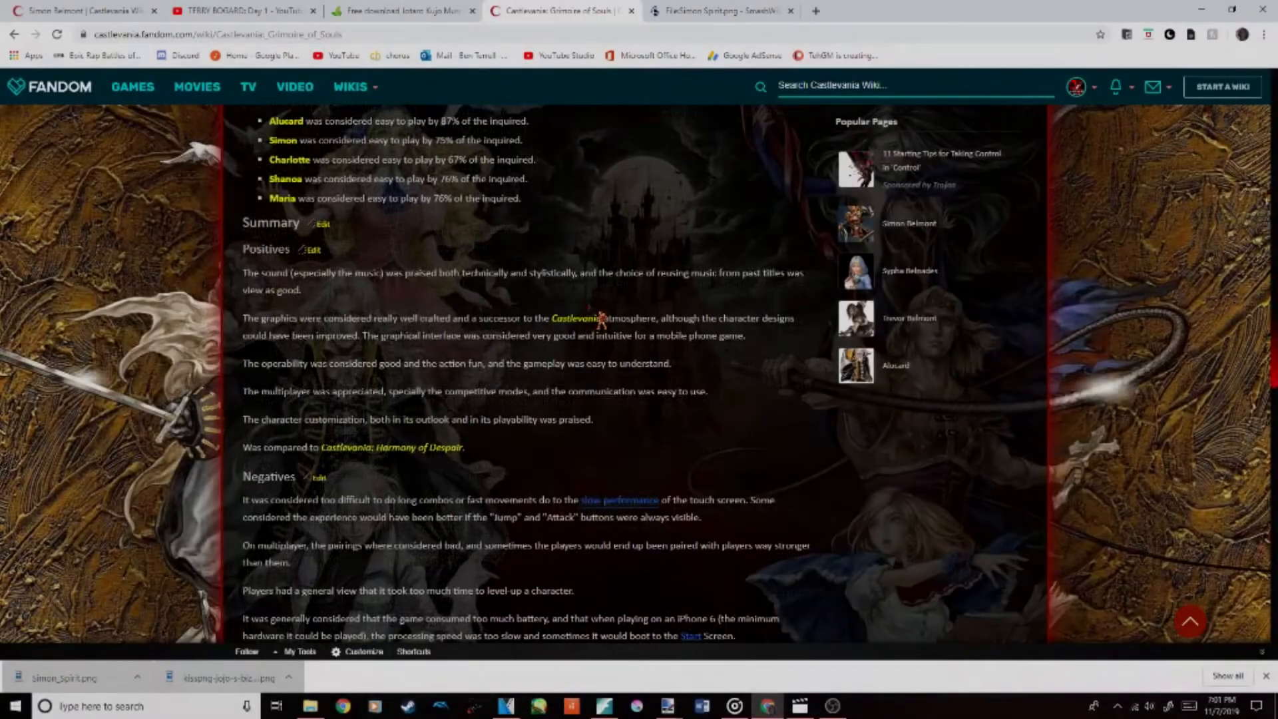
Step: Browse the Castlevania: Grimoire of Souls wiki page and its gallery for usable artwork
scroll(598, 312, "down", 20)
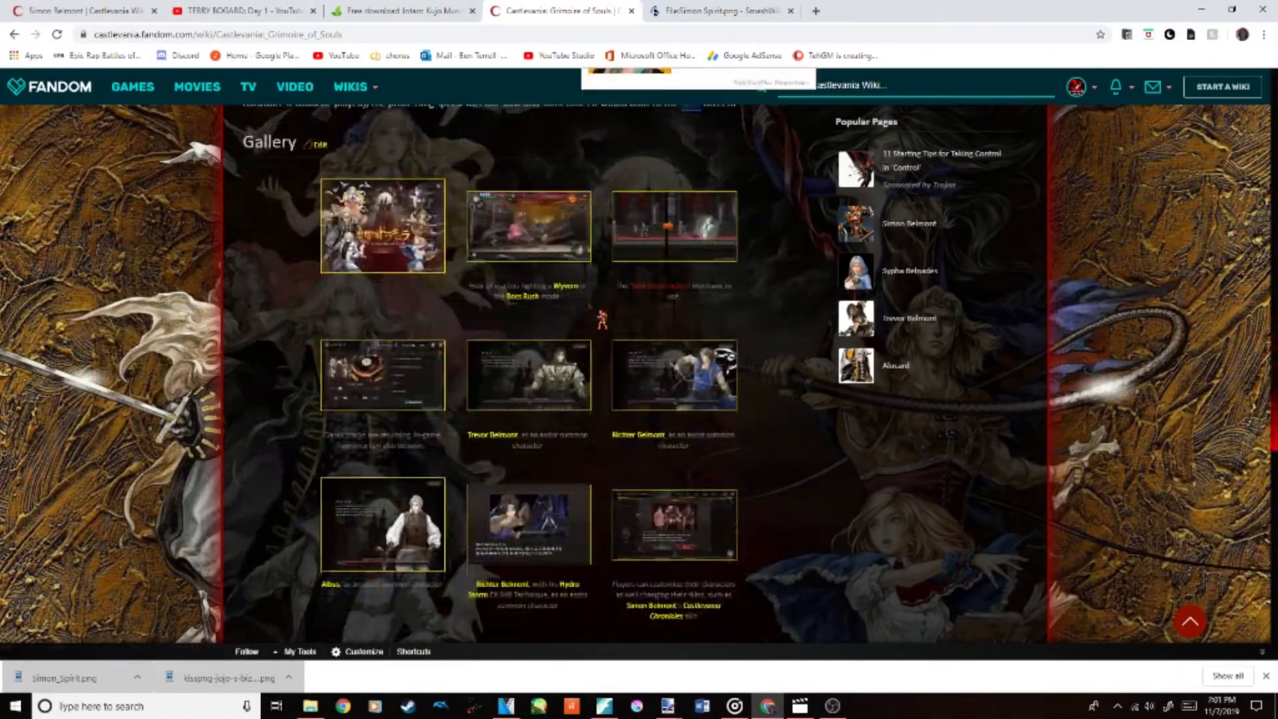
scroll(530, 234, "up", 14)
scroll(533, 240, "up", 10)
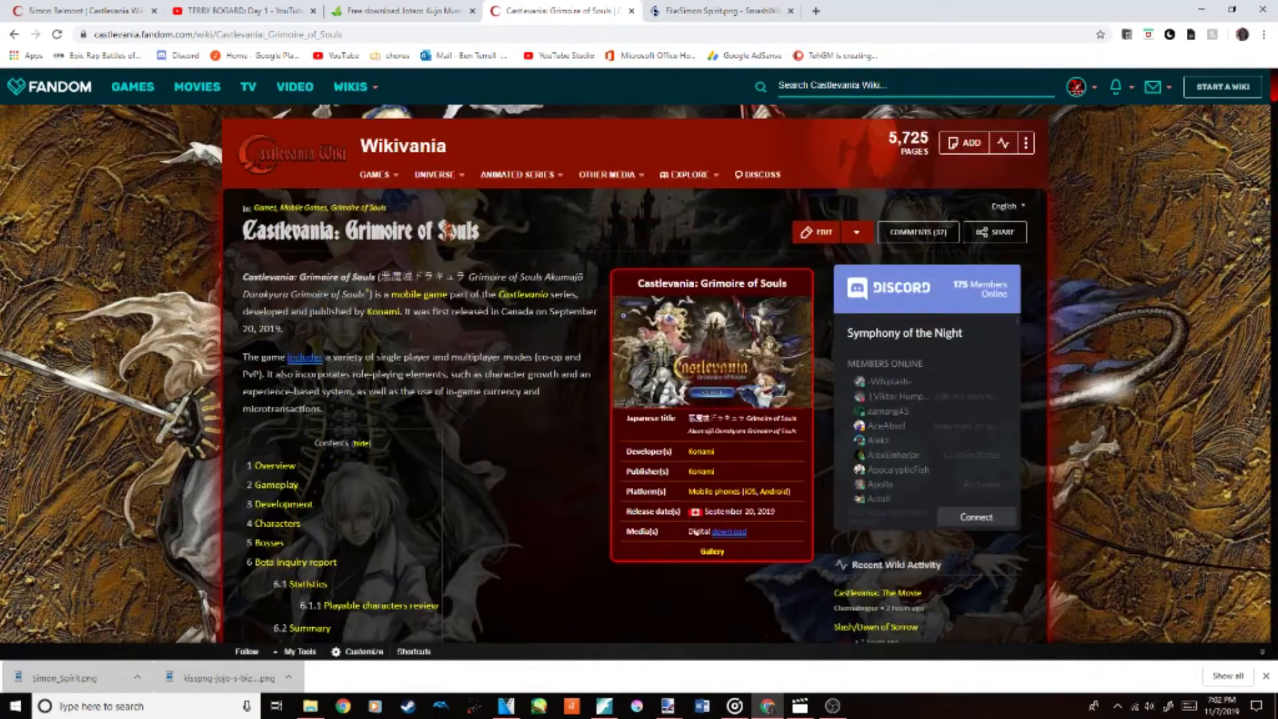
left_click(712, 552)
left_click(300, 405)
Step: Open the downloaded Simon_Spirit.png artwork as a separate image in paint.net
right_click(377, 251)
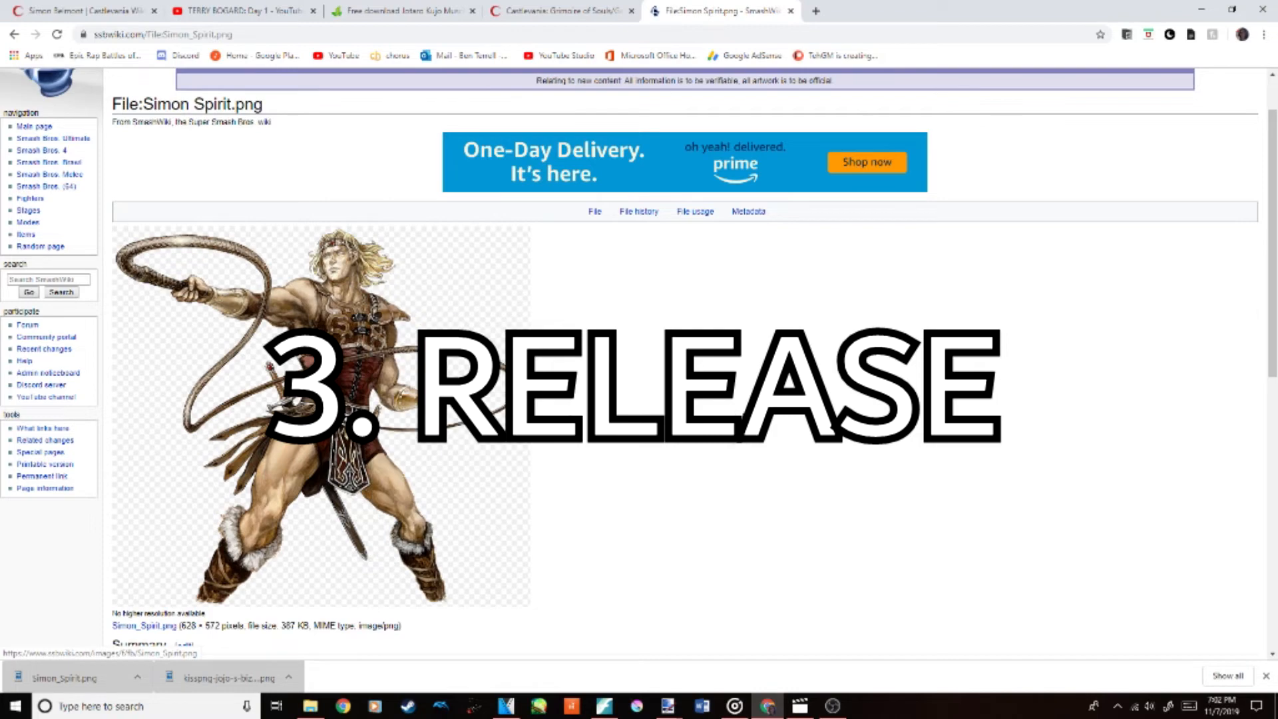
mouse_move(668, 711)
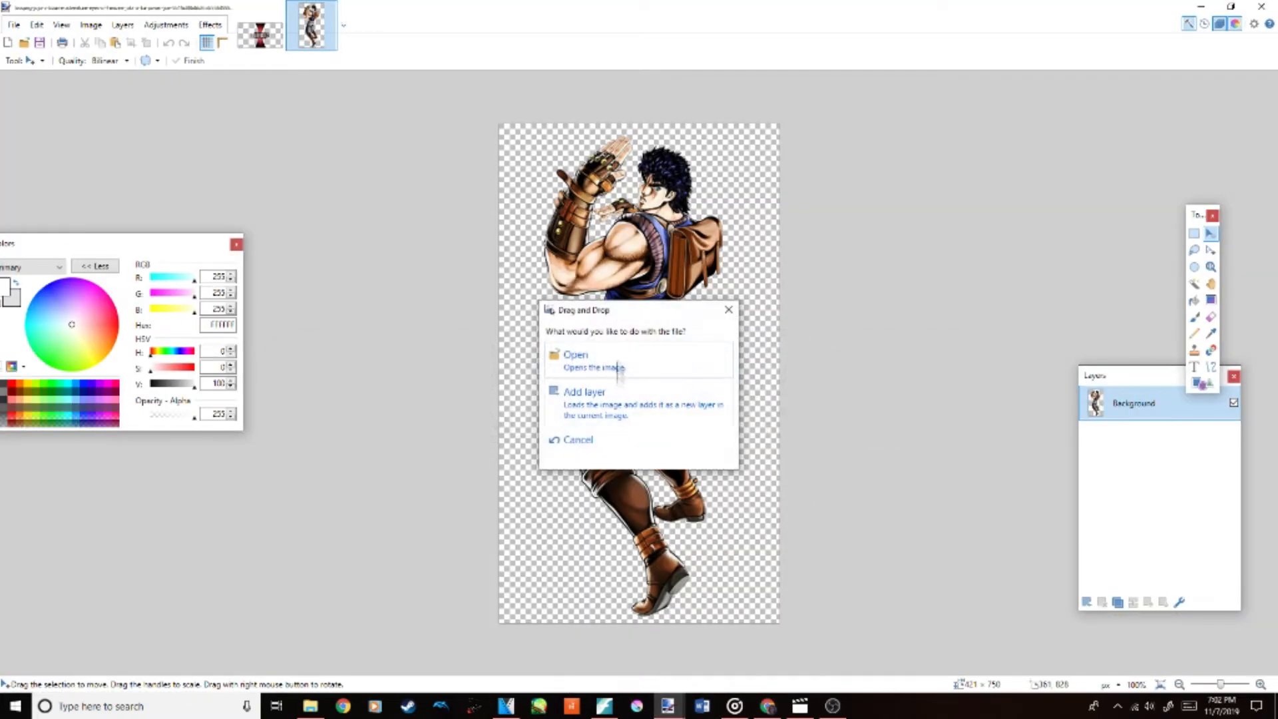
left_click(611, 371)
Step: Paste the Jonathan Joestar artwork onto Layer 5 of the Death Battle template at the current canvas size, then scale and place it on the left half
left_click(311, 24)
left_click(259, 35)
left_click(1132, 438)
key("ctrl+v")
left_click(547, 462)
left_click_drag(466, 373, 430, 458)
left_click_drag(564, 278, 638, 143)
left_click_drag(593, 267, 591, 295)
scroll(608, 324, "up", 1)
Step: Copy the whole Simon Belmont image and paste it onto Layer 4 of the Death Battle template without enlarging the canvas
left_click(363, 27)
key("ctrl+a")
left_click(260, 30)
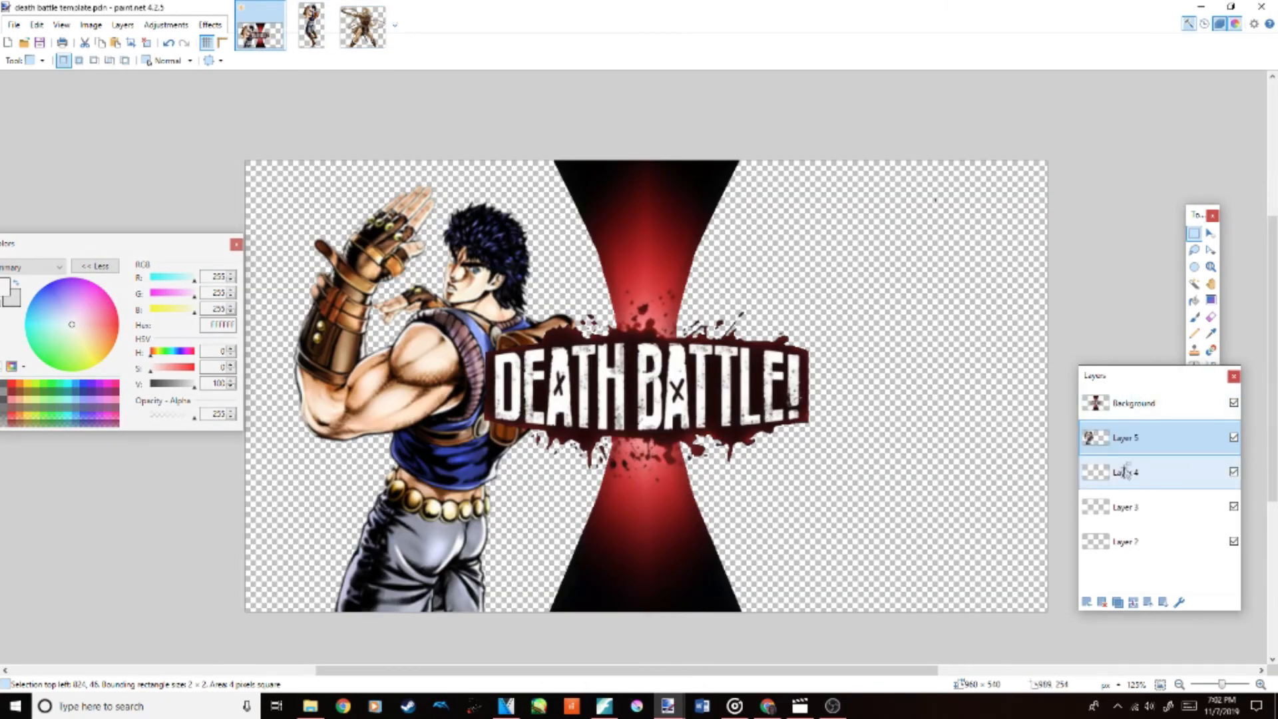
left_click(1126, 472)
key("ctrl+v")
left_click(547, 462)
Step: Mirror the pasted Simon Belmont horizontally, then scale and place him on the right half of the template
left_click_drag(363, 335, 543, 380)
scroll(536, 381, "down", 3)
left_click_drag(473, 417, 1022, 417)
left_click_drag(927, 357, 750, 352)
left_click_drag(843, 274, 975, 201)
left_click_drag(917, 262, 884, 288)
left_click_drag(841, 330, 847, 320)
scroll(846, 318, "up", 2)
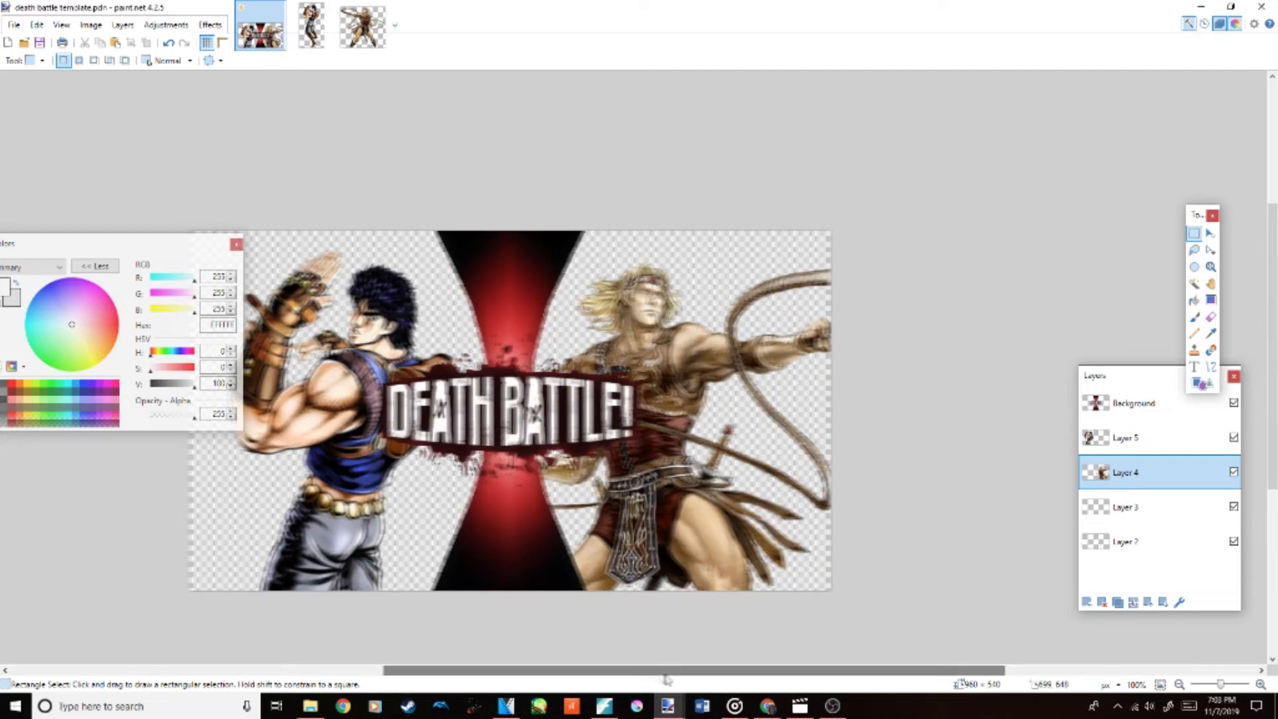
Step: Switch to Chrome, search Google for "castlevania background" and look through the image results
left_click(768, 706)
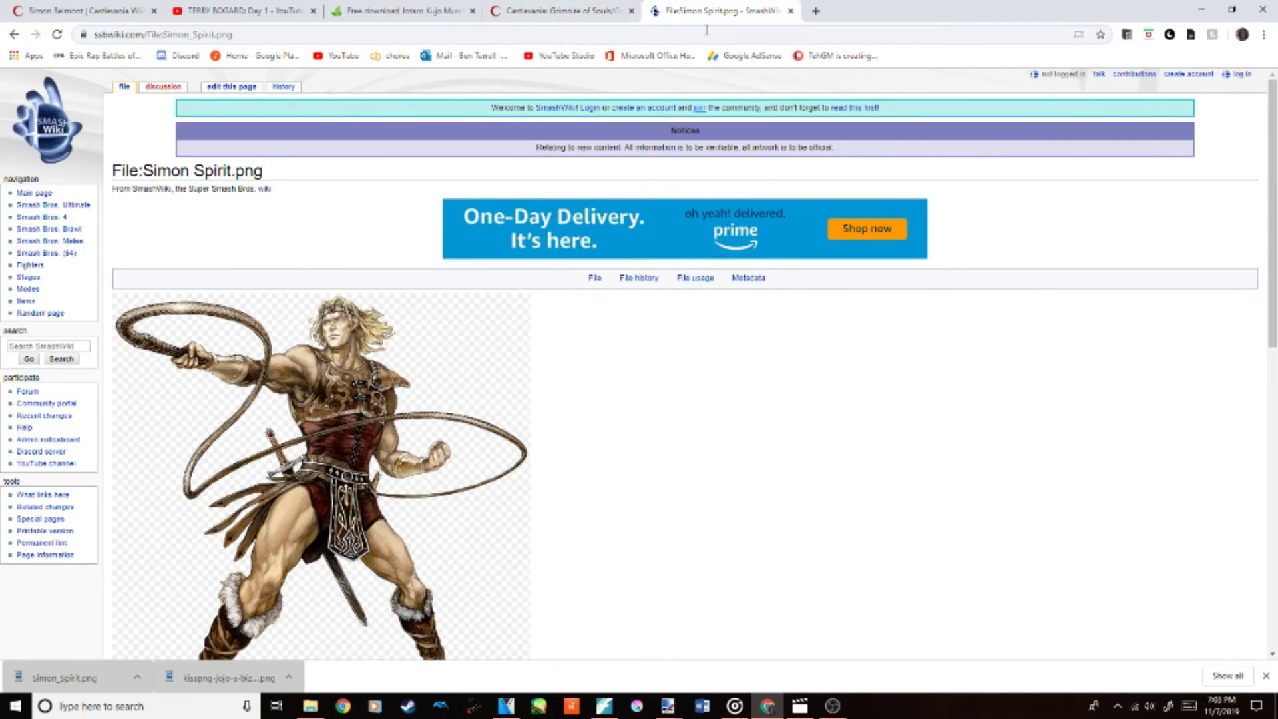
left_click(707, 30)
type("castlevania background")
key("Return")
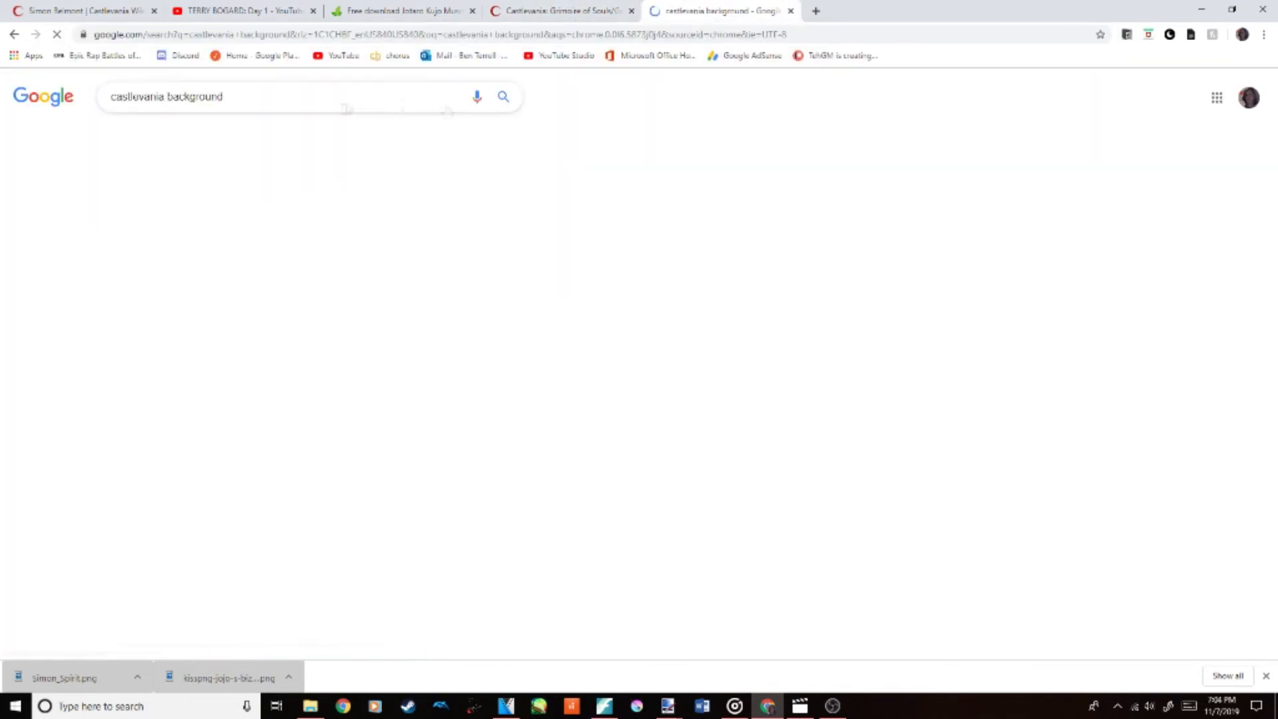
scroll(549, 335, "down", 7)
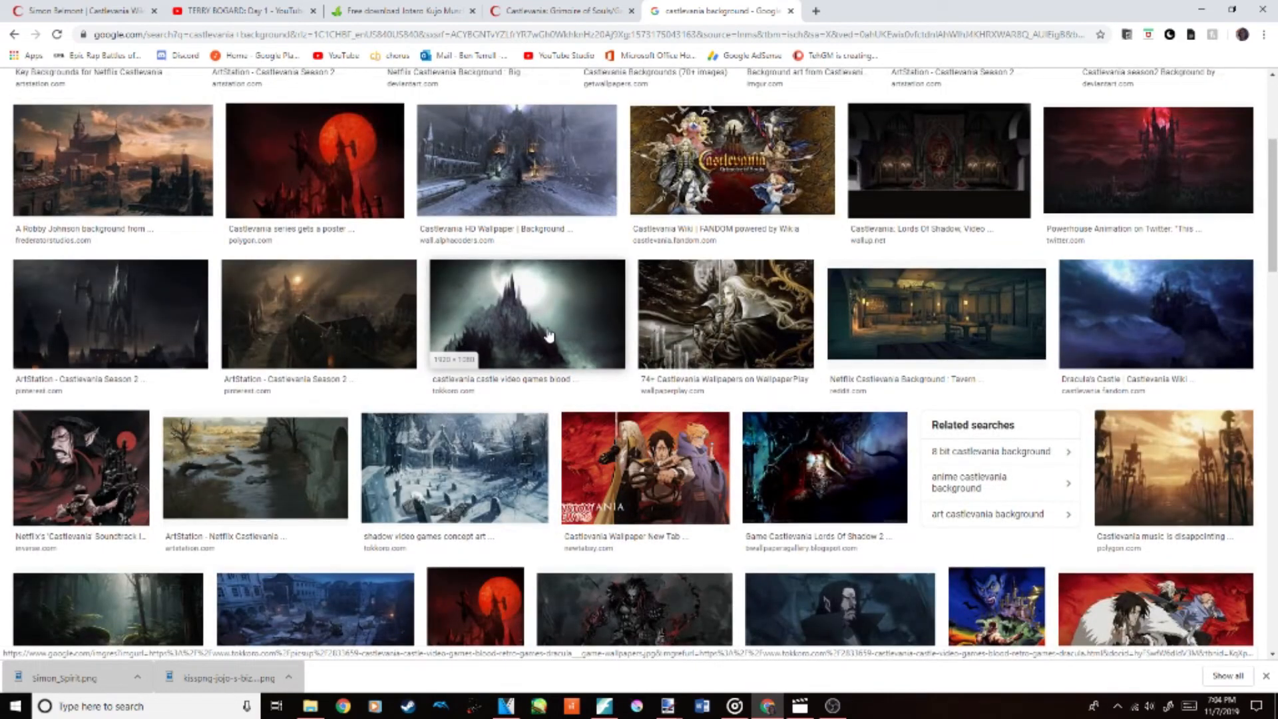
Step: Save the 1920 × 1080 dark Castlevania castle picture from the results and open it in paint.net as a separate image
left_click(548, 336)
right_click(837, 267)
left_click(882, 392)
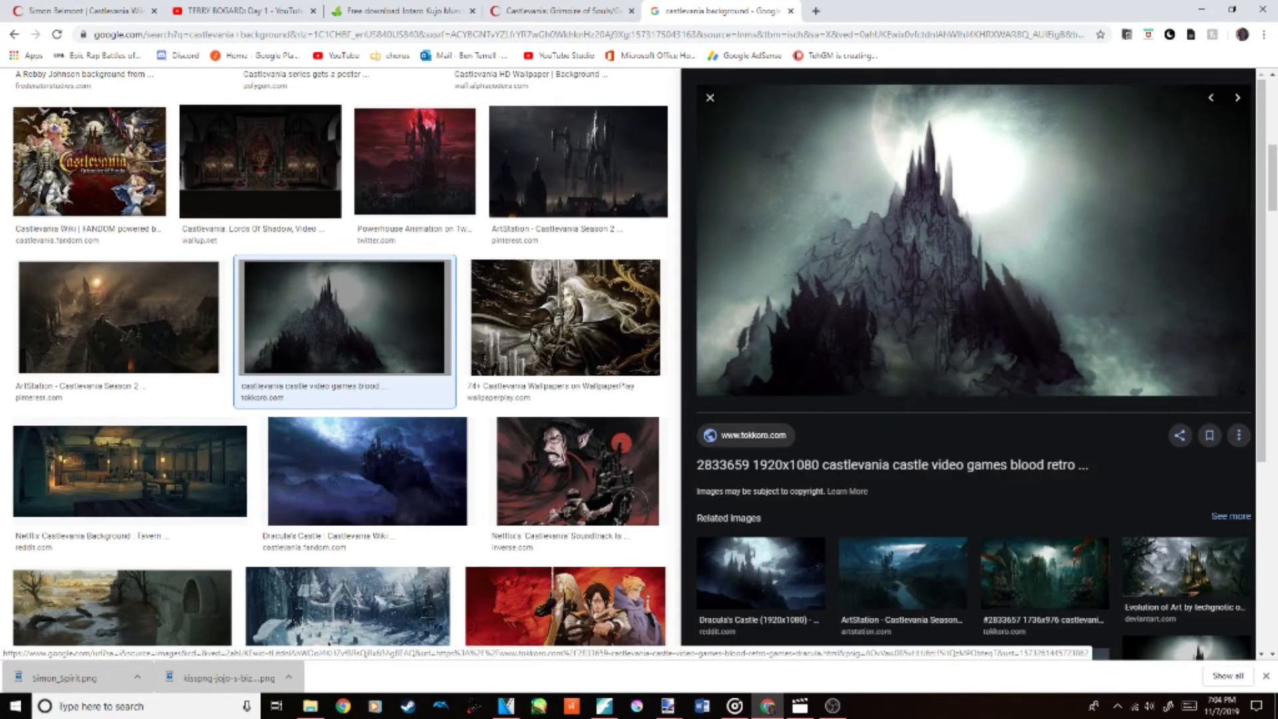
left_click(840, 562)
mouse_move(70, 678)
left_mouse_down()
mouse_move(759, 706)
mouse_move(632, 417)
mouse_move(658, 279)
mouse_move(508, 262)
mouse_move(446, 302)
left_mouse_up()
left_click(651, 366)
Step: Copy the entire castle picture and paste it onto Layer 3 of the template, behind both fighters, keeping the canvas size
key("ctrl+a")
key("ctrl+c")
left_click(260, 33)
left_click(1136, 508)
key("ctrl+v")
left_click(632, 439)
scroll(469, 317, "up", 2)
scroll(601, 318, "down", 5)
Step: Soften the castle picture on Layer 3 with an Average Blur
left_click(210, 25)
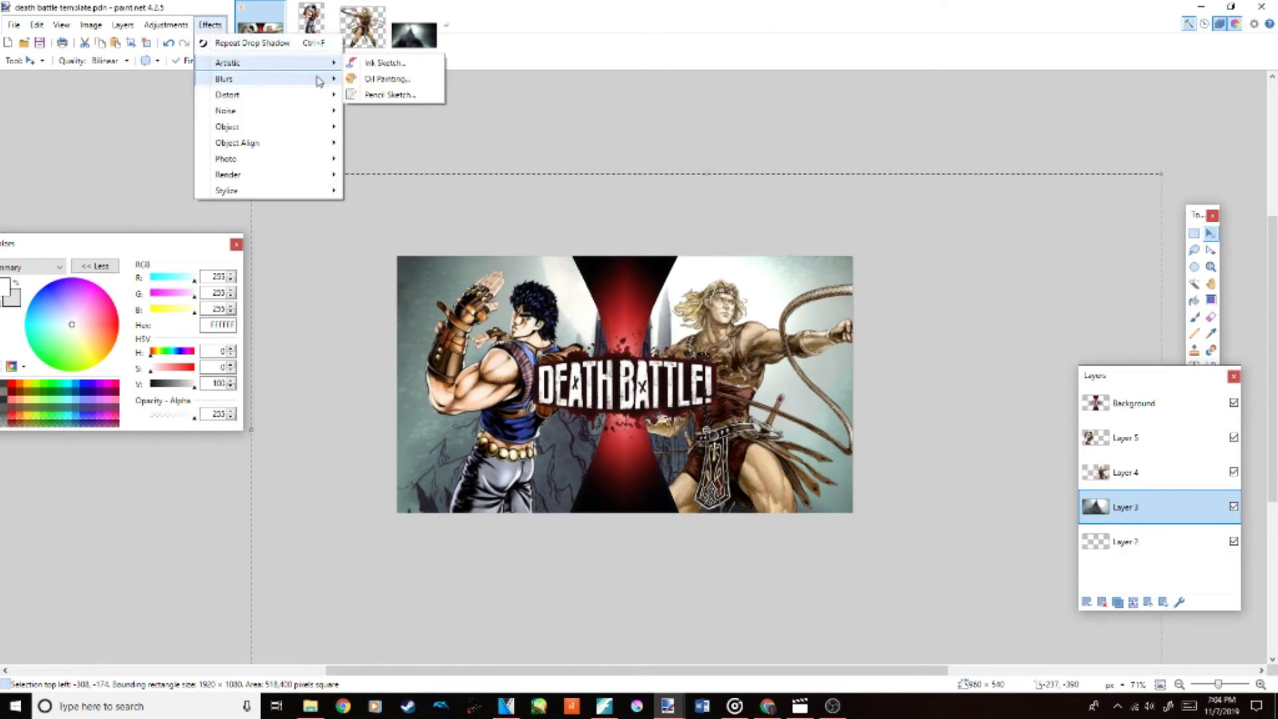
mouse_move(320, 79)
left_click(383, 80)
left_click_drag(590, 312, 790, 285)
left_click_drag(770, 318, 800, 319)
left_click(858, 345)
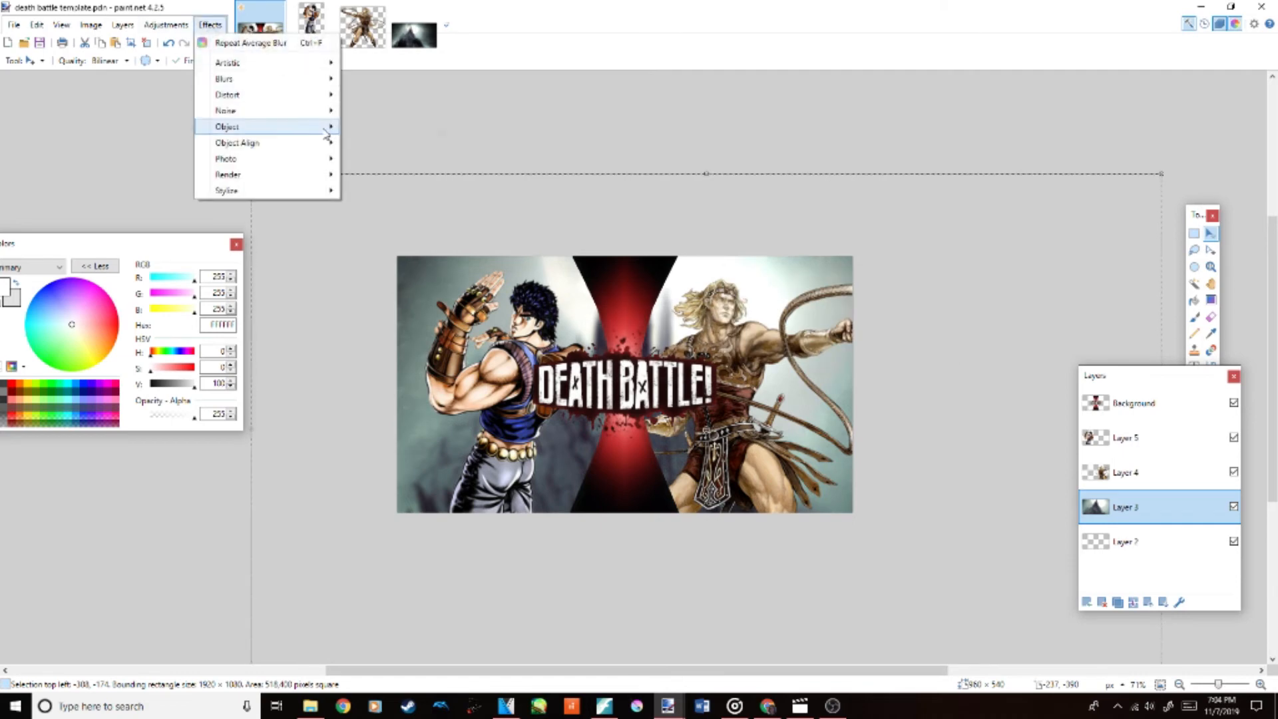
Step: Darken the castle picture on Layer 3 to a brightness of about -58 and deselect it
left_click(167, 26)
left_click(200, 74)
left_click_drag(607, 330, 566, 332)
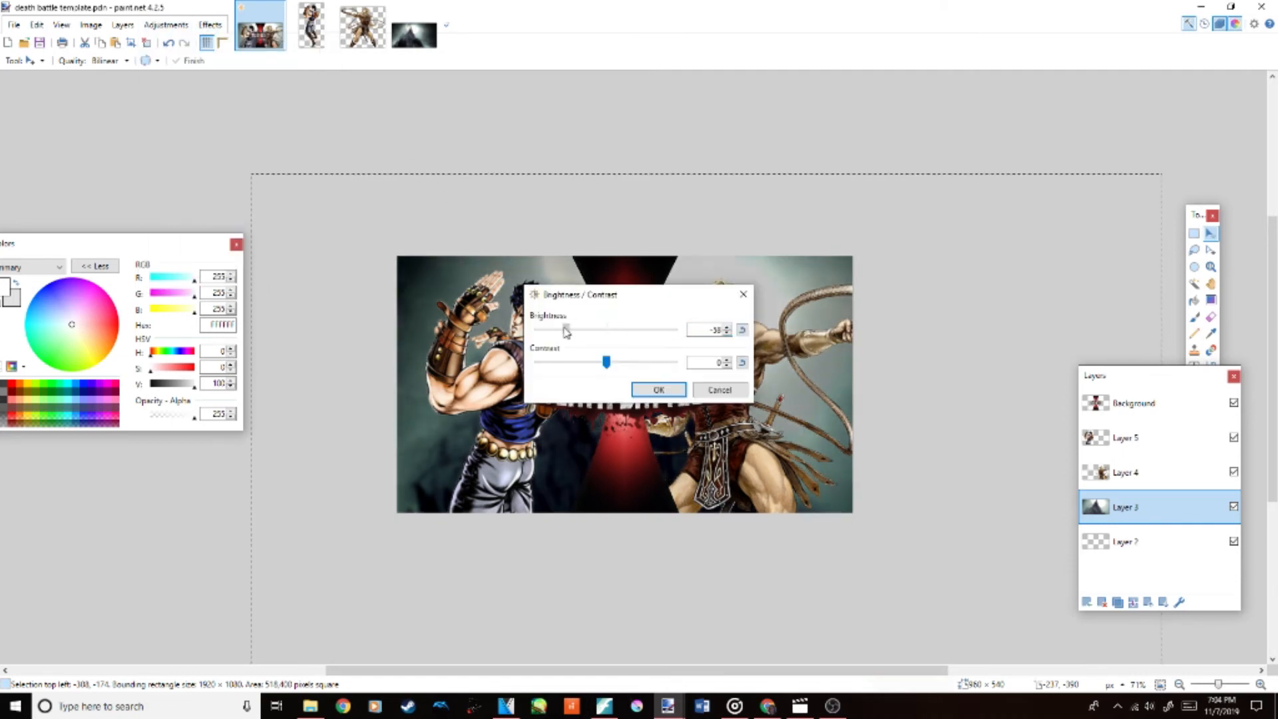
left_click_drag(613, 294, 921, 180)
left_click(968, 275)
key("ctrl+d")
scroll(726, 374, "down", 3)
scroll(725, 373, "up", 2)
scroll(724, 353, "up", 3)
scroll(724, 326, "down", 5)
Step: Try to reposition the castle picture, and undo that together with its darkening, blur and paste
key("ctrl+z")
left_click(1211, 234)
left_click_drag(965, 290, 951, 291)
key("ctrl+z")
key("ctrl+z")
key("ctrl+z")
key("ctrl+z")
Step: Paste the castle picture onto Layer 3 again, keeping the canvas size, and shift its upper-left corner to about -341, -86 px
key("ctrl+v")
left_click(641, 439)
left_click_drag(865, 357, 734, 337)
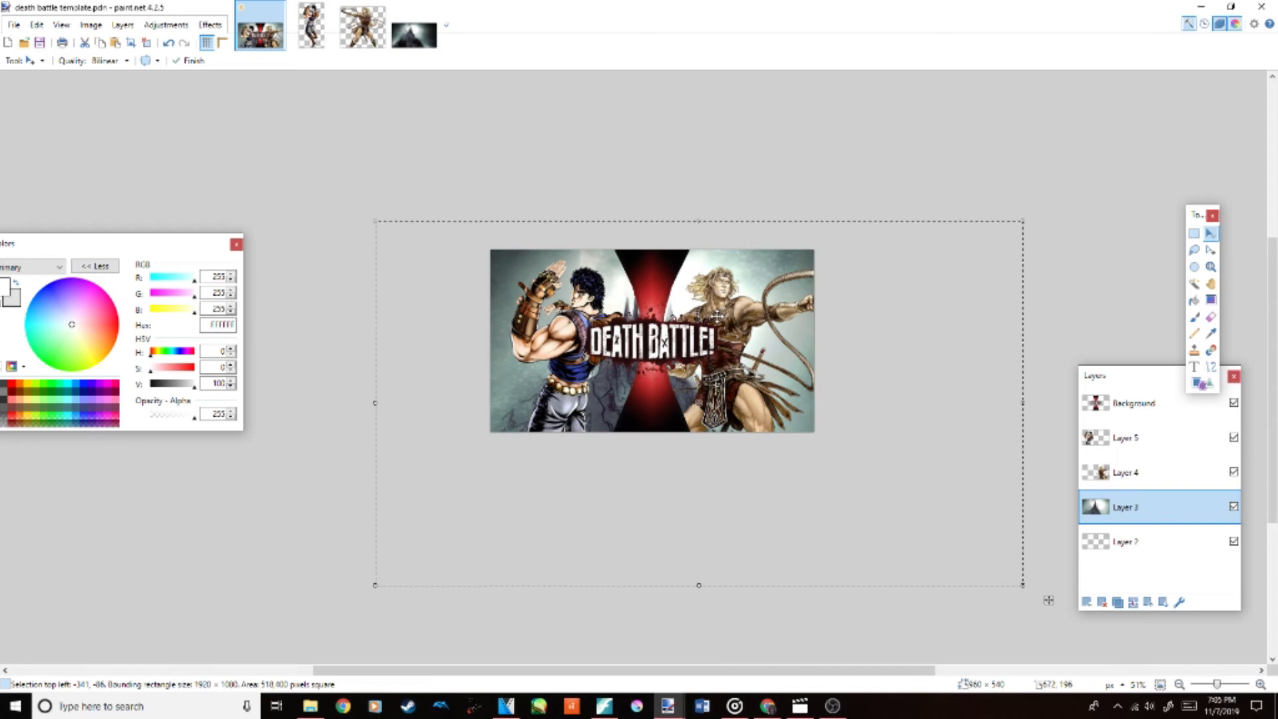
scroll(1049, 600, "up", 1)
Step: Darken the castle picture on Layer 3 to a brightness of about -59, leaving the contrast at 0
left_click(166, 25)
left_click(177, 69)
left_click_drag(633, 284, 851, 244)
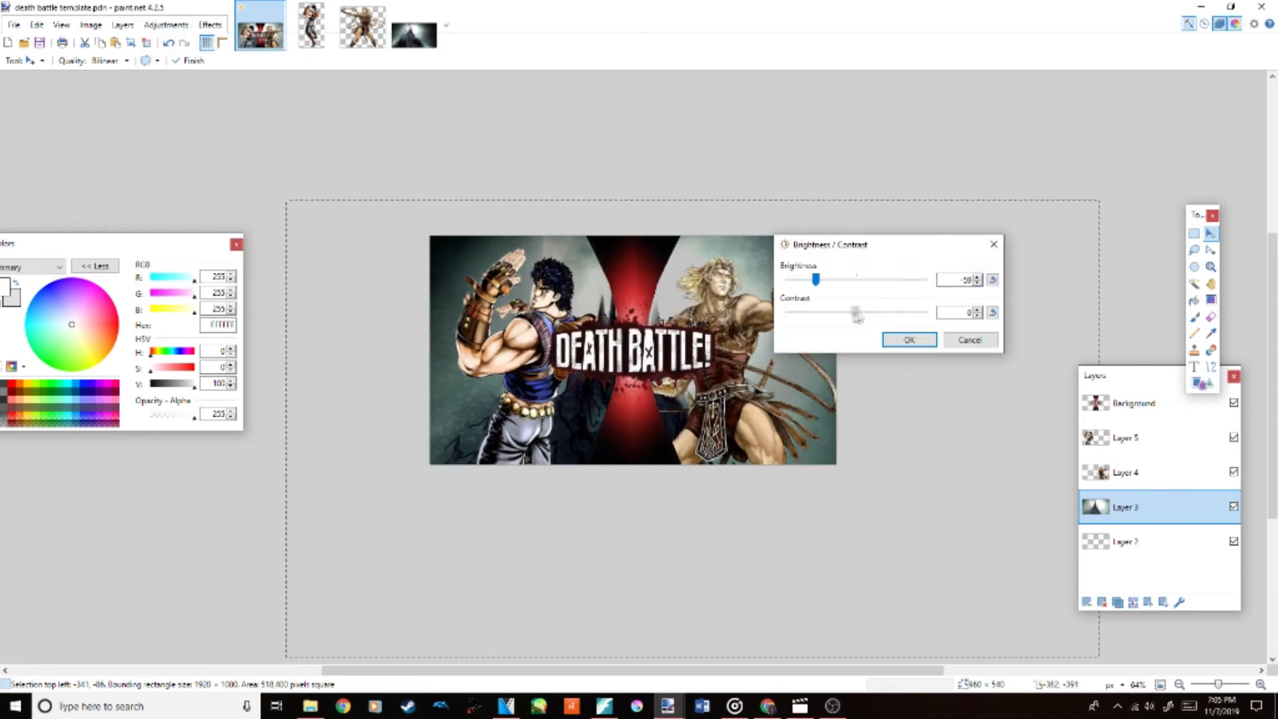
left_click(895, 341)
left_click(210, 25)
mouse_move(286, 126)
left_click(374, 130)
left_click(715, 492)
Step: Apply an Average Blur with a radius of about 7 to the castle picture on Layer 3
left_click(210, 24)
mouse_move(282, 79)
left_click(374, 79)
left_click_drag(616, 309, 914, 264)
left_click_drag(904, 301, 891, 305)
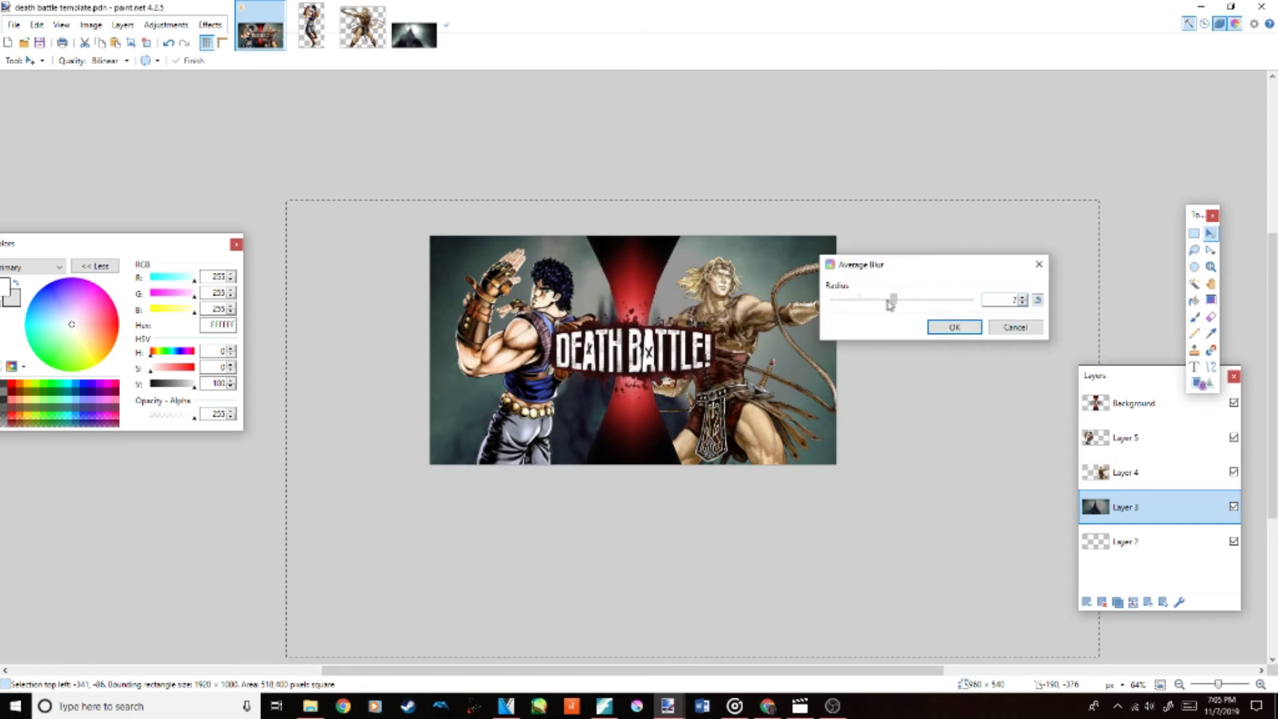
left_click(953, 327)
Step: Add a black, zero-offset Drop Shadow to Simon Belmont on Layer 4, keeping the original image
left_click(1125, 472)
key("s")
left_click(210, 25)
left_click(348, 128)
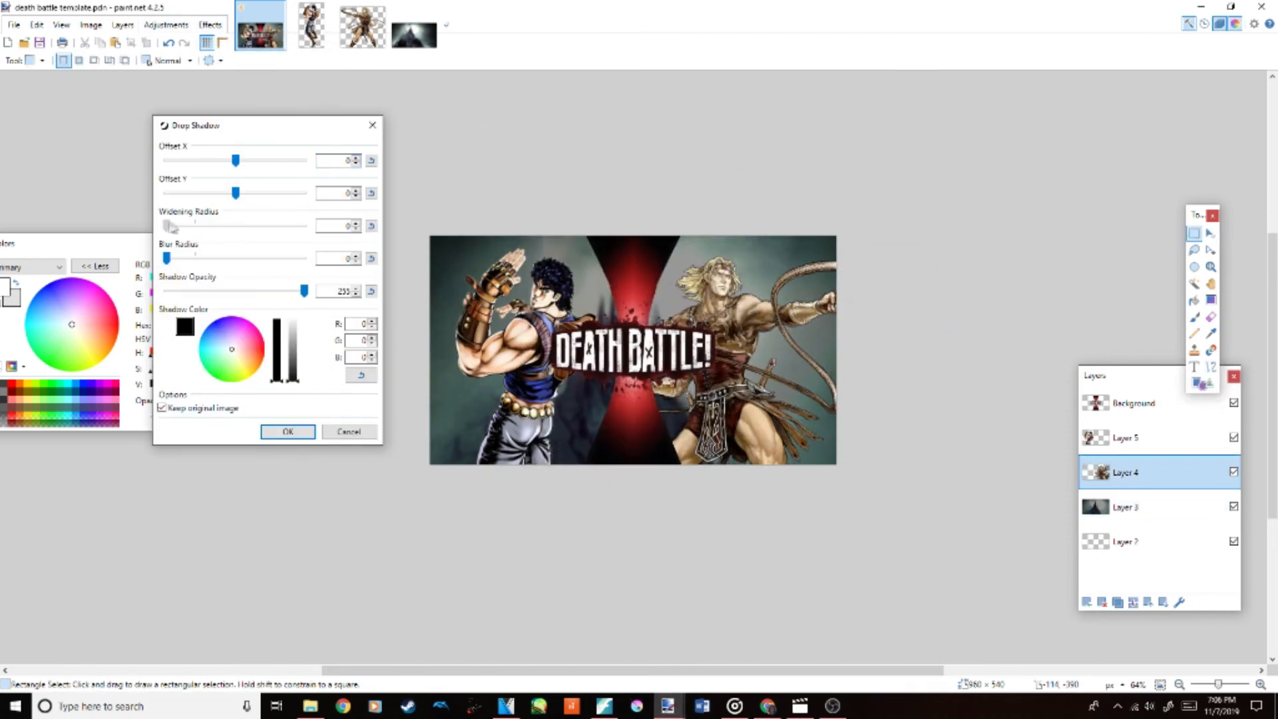
left_click(288, 431)
Step: Give Simon Belmont on Layer 4 a white glow using a zero-offset Drop Shadow with widening radius 3
left_click(1125, 437)
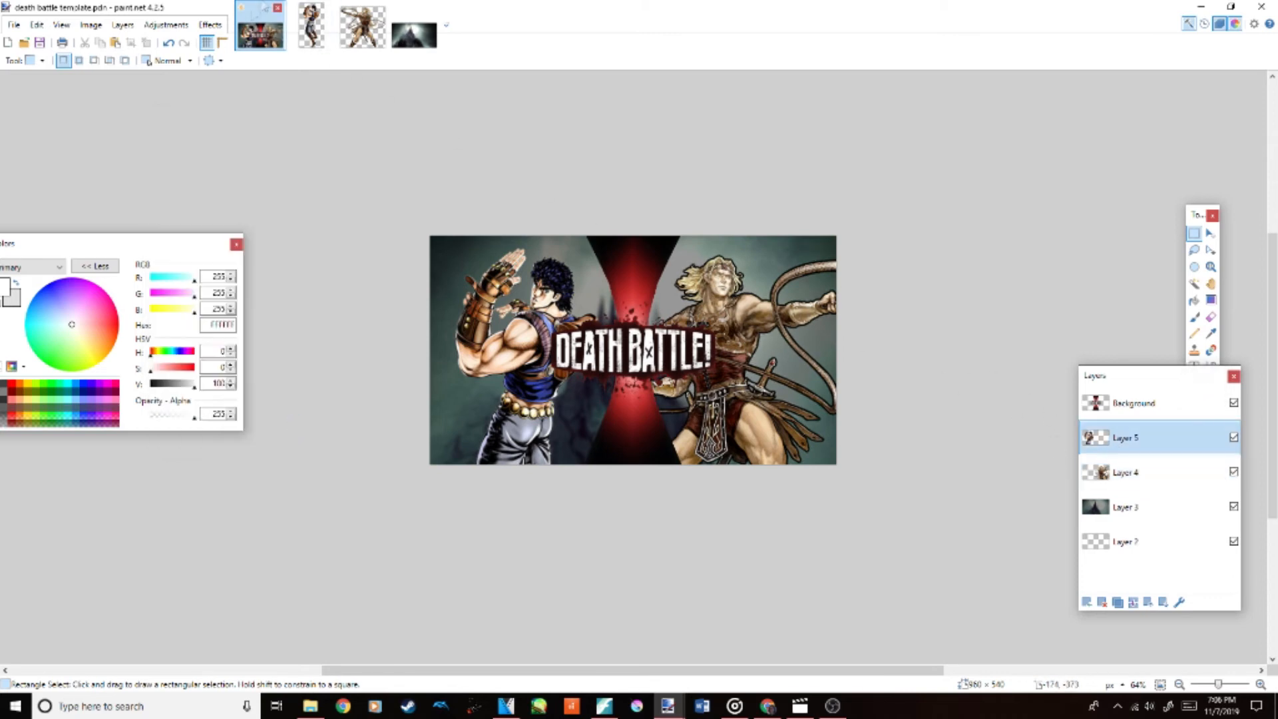
scroll(683, 197, "up", 1)
scroll(684, 197, "up", 1)
left_click(1126, 472)
left_click(210, 24)
mouse_move(240, 128)
left_click(363, 128)
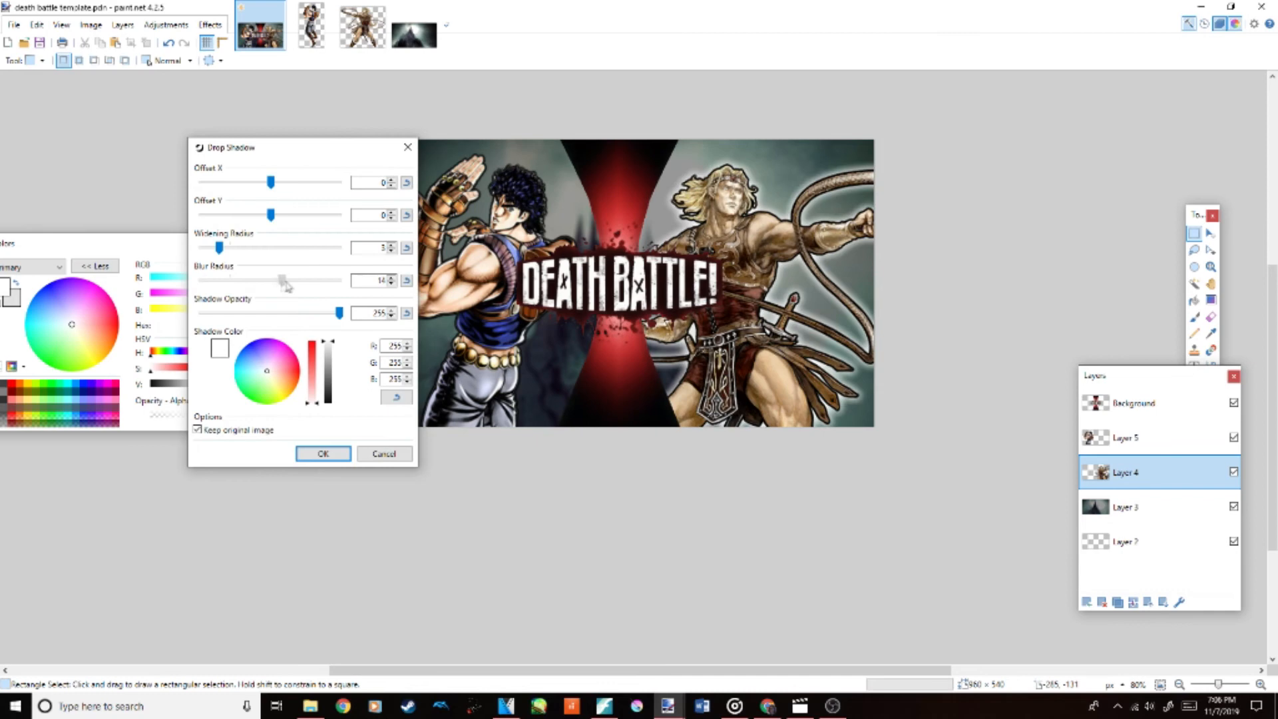
left_click(323, 454)
Step: Give Jonathan on Layer 5 a yellow Drop Shadow glow with widening radius 3 and blur radius 16, and save the image
left_click(1125, 437)
left_click(210, 25)
mouse_move(294, 131)
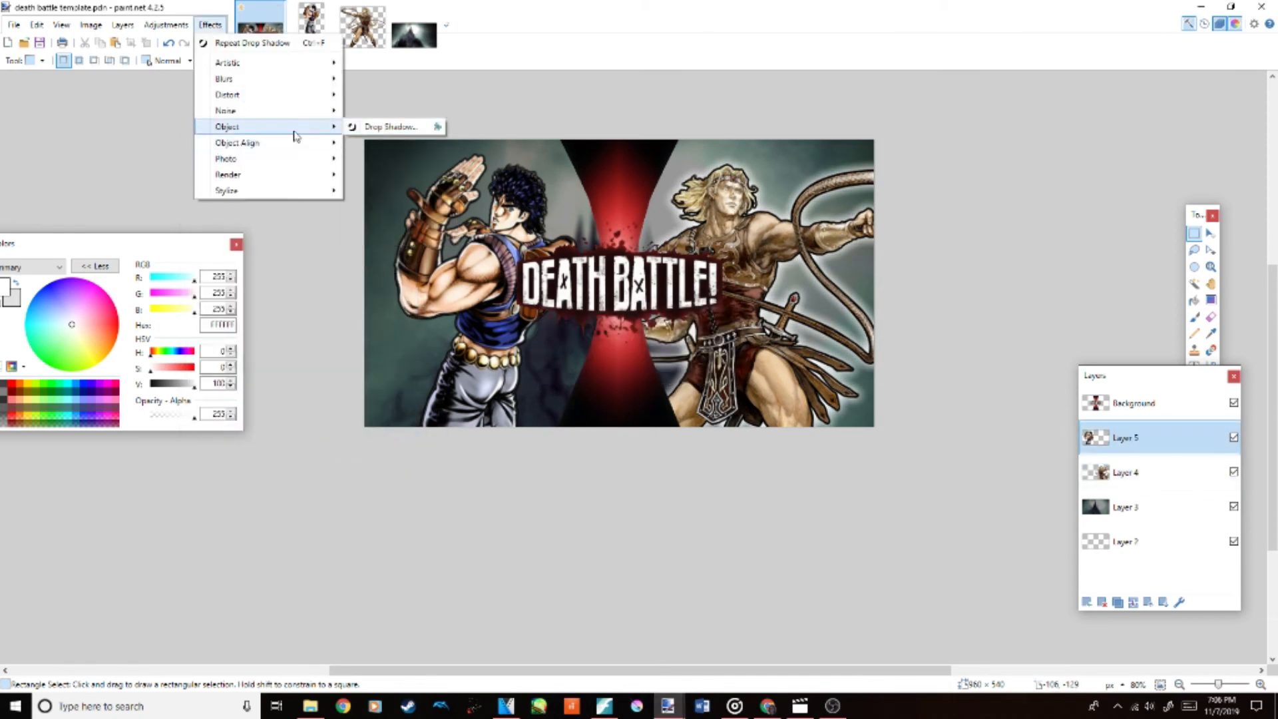
left_click(363, 128)
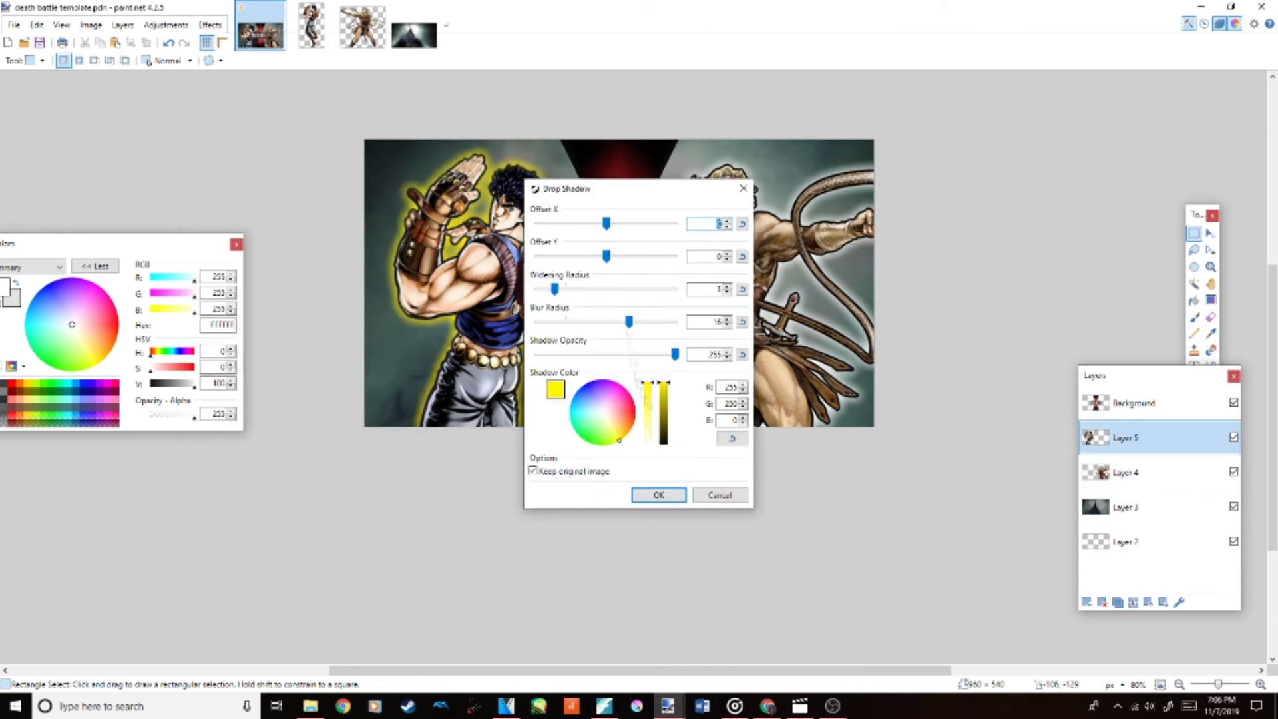
left_click_drag(585, 188, 1006, 144)
left_click(1058, 445)
left_click(14, 24)
left_click(66, 137)
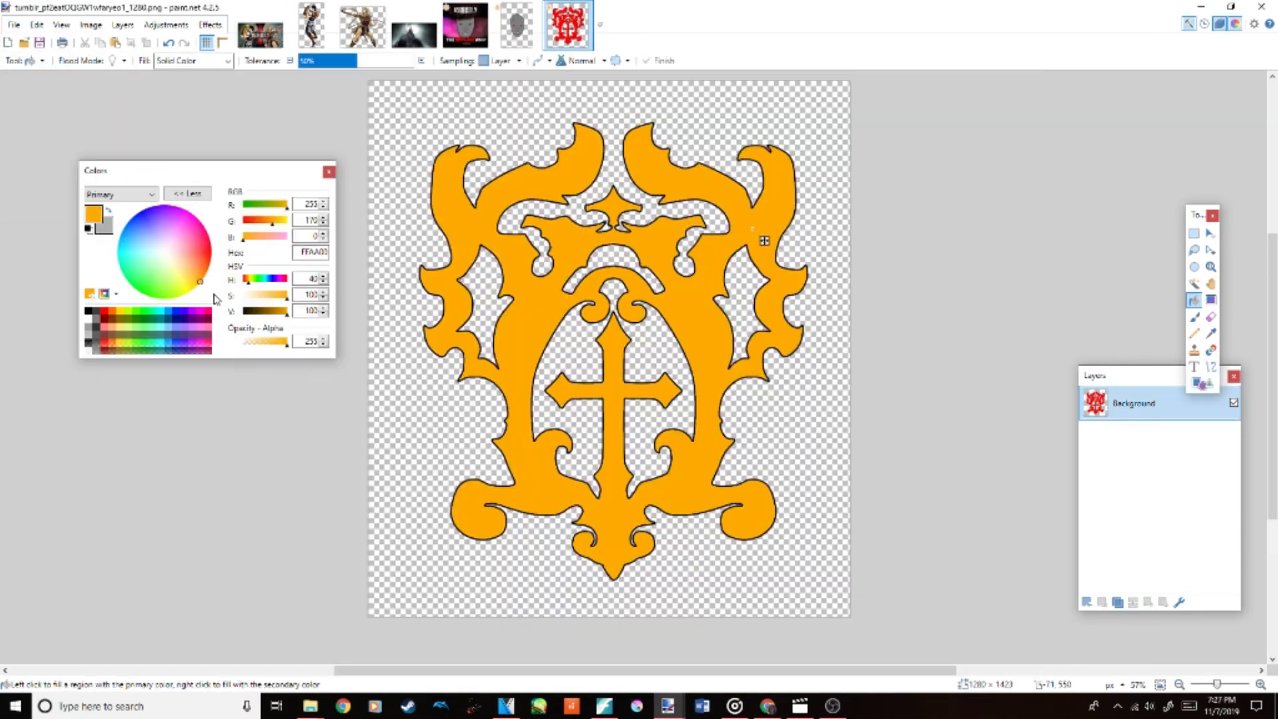
Step: Finish recolouring the cross emblem with a solid golden yellow fill, FFBF00
left_click(559, 327)
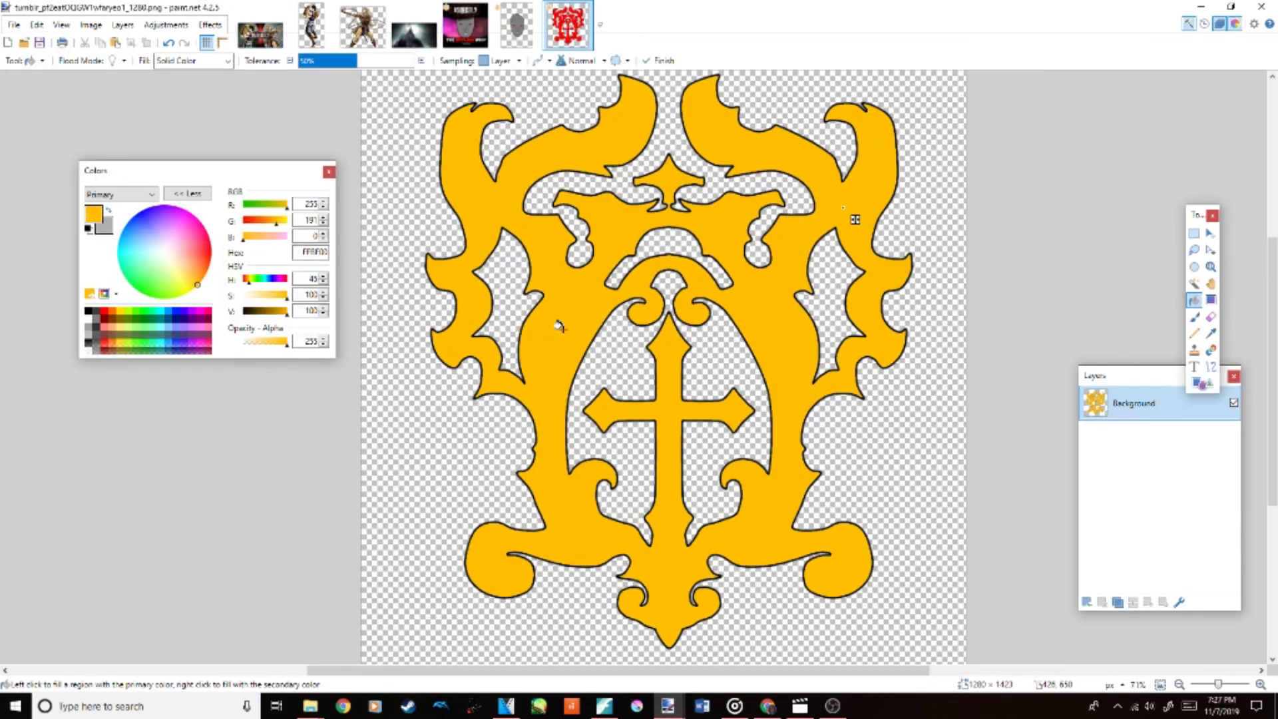
left_click(1194, 234)
scroll(739, 213, "down", 2)
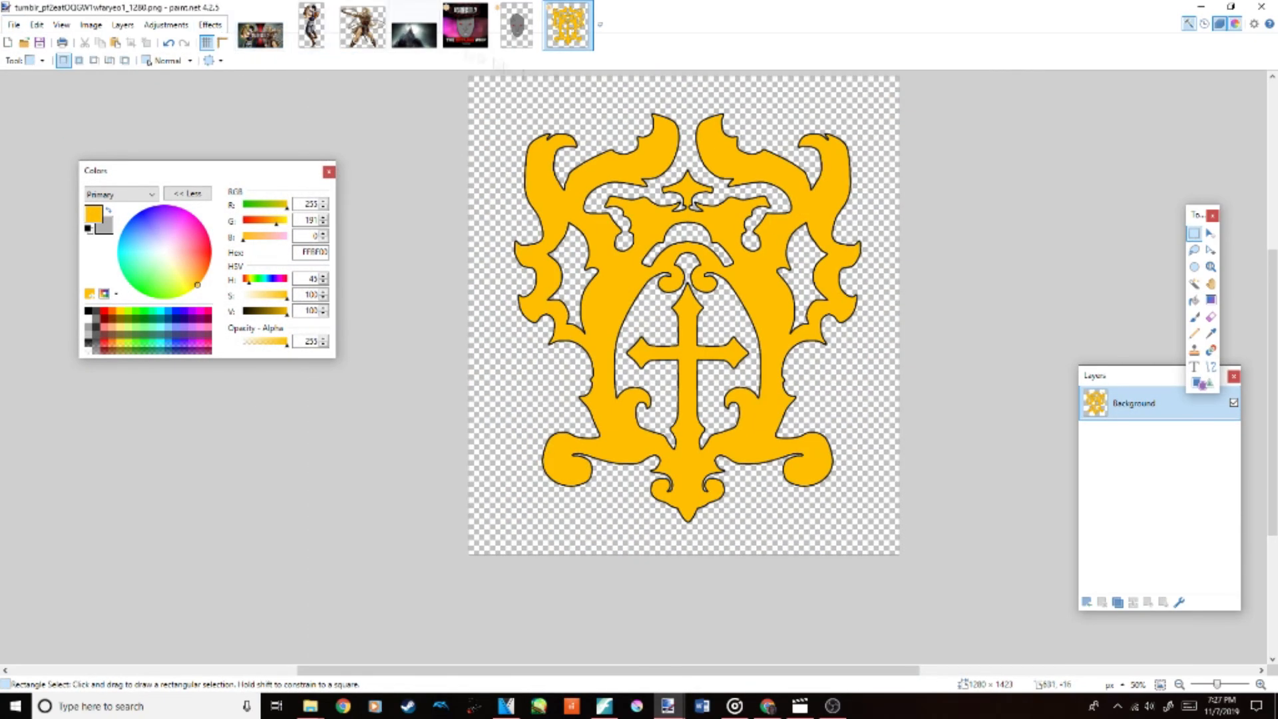
Step: Copy the entire gold emblem and paste it onto Layer 6 of the Death Battle cover art template, keeping the canvas size
key("ctrl+a")
key("ctrl+c")
left_click(466, 28)
left_click(1132, 474)
key("ctrl+v")
left_click(643, 464)
Step: Scale the pasted emblem to about 630 × 701 px and centre it behind the vampire face
left_click_drag(647, 429, 374, 245)
scroll(787, 398, "down", 5)
left_click_drag(877, 570, 873, 566)
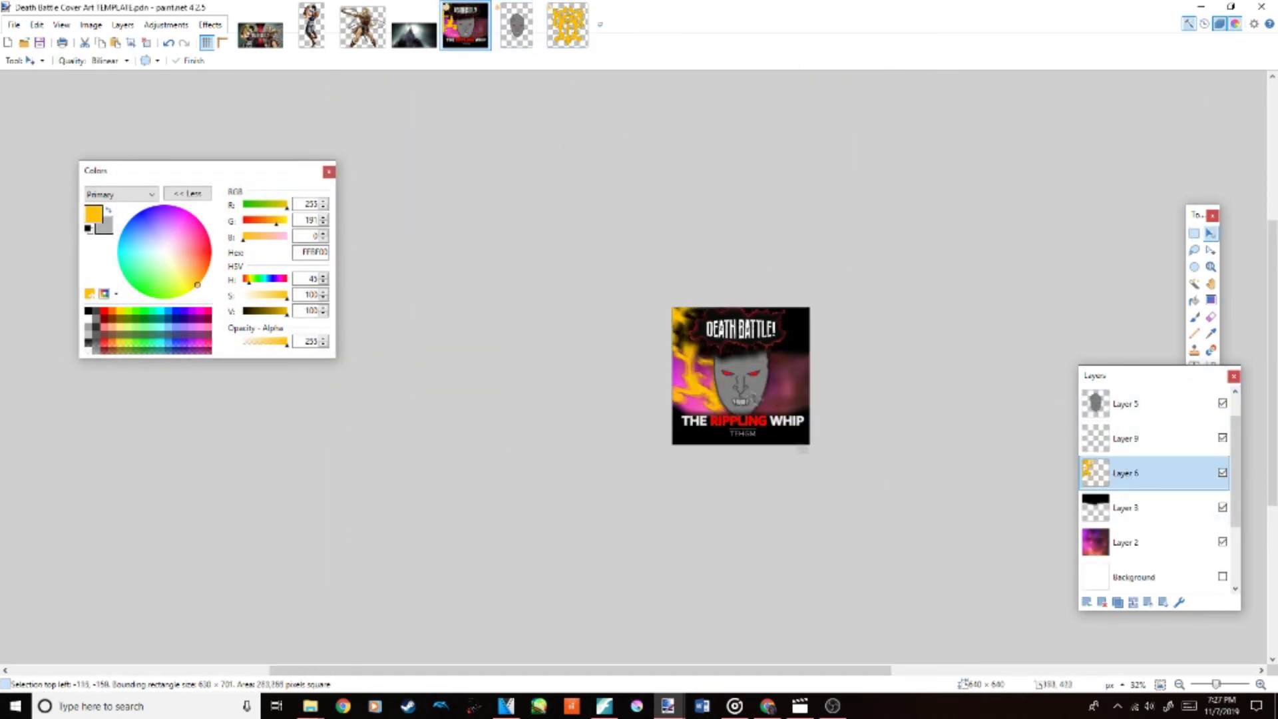
scroll(777, 411, "up", 2)
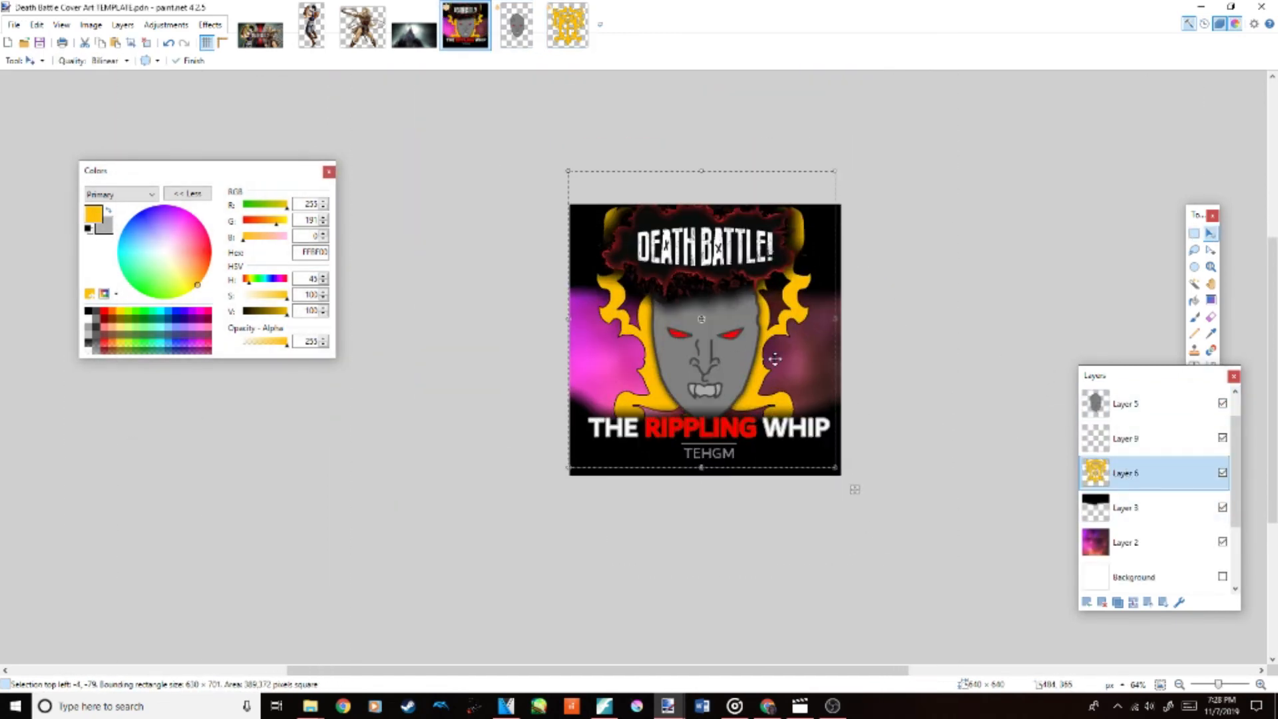
scroll(775, 360, "up", 1)
Step: Try a different emblem height on Layer 6, undo it, and shrink the emblem from its upper-right corner instead
left_click_drag(850, 122, 851, 219)
key("ctrl+z")
left_click_drag(851, 123, 730, 268)
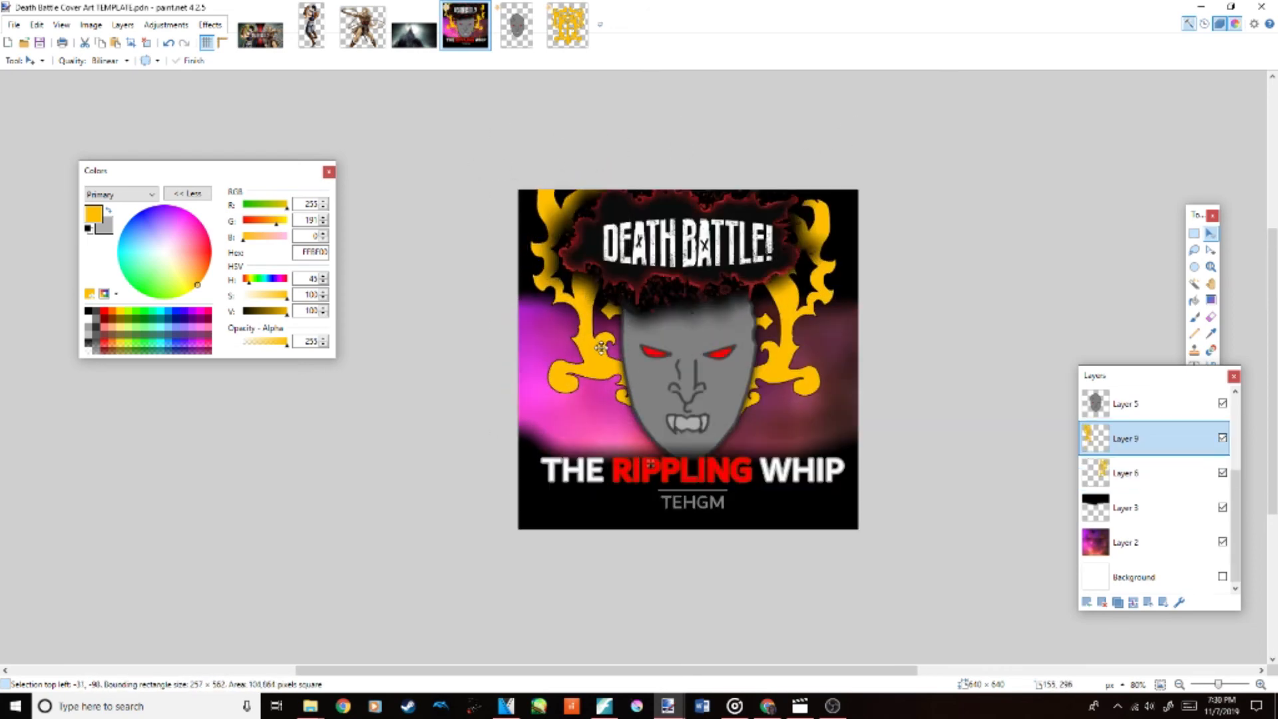
Step: Check the original gold emblem image, return to the cover art and undo the last edits to the left emblem piece on Layer 9
scroll(601, 347, "up", 2)
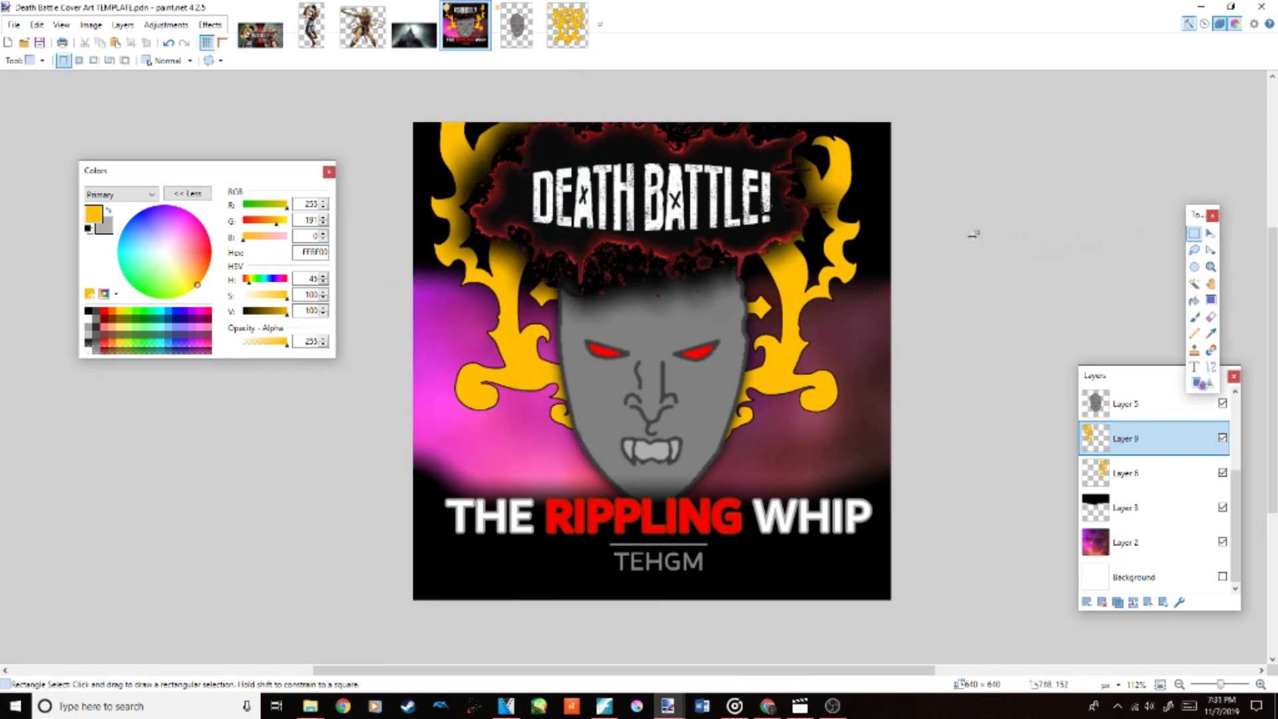
left_click(563, 20)
left_click(465, 25)
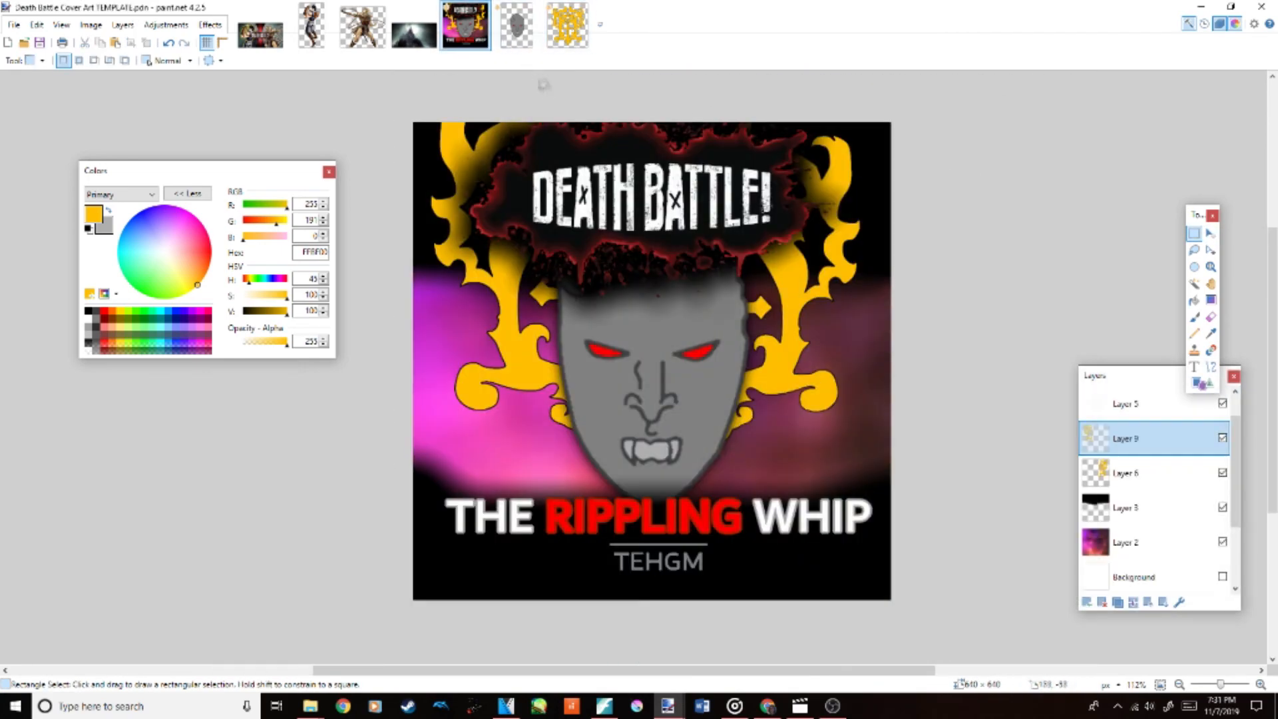
key("ctrl+z")
scroll(411, 120, "down", 4)
key("ctrl+z")
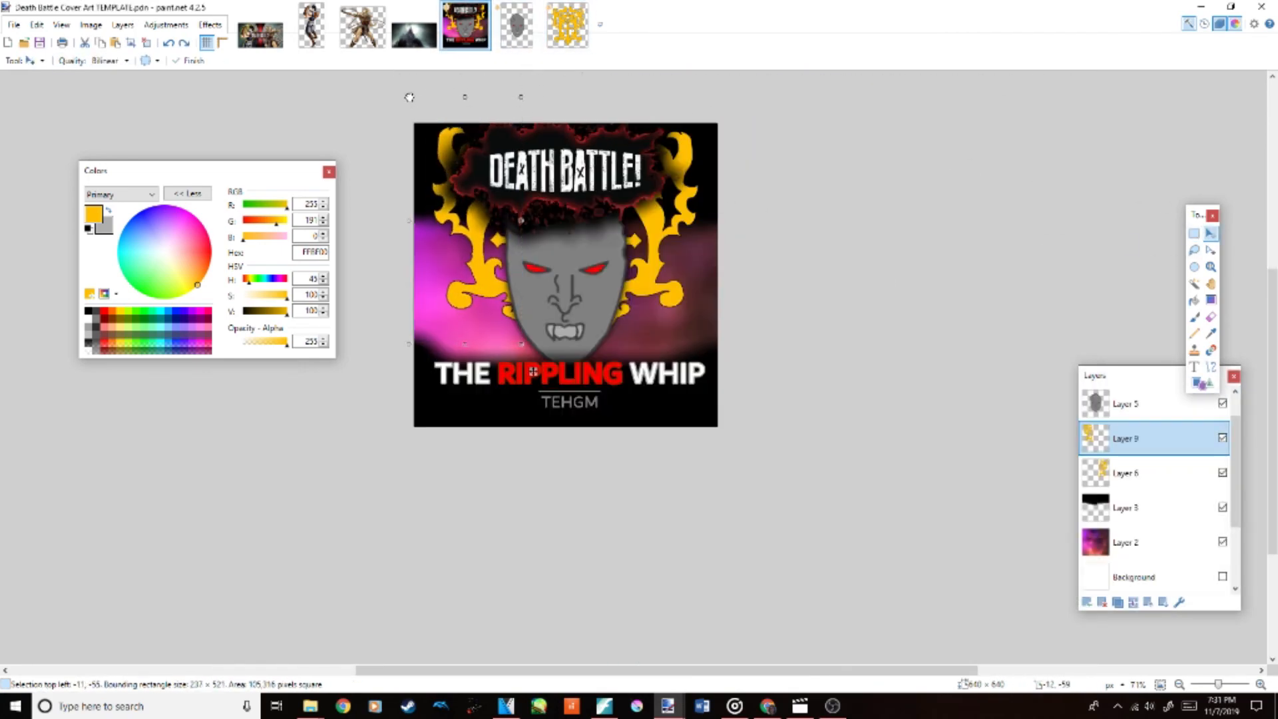